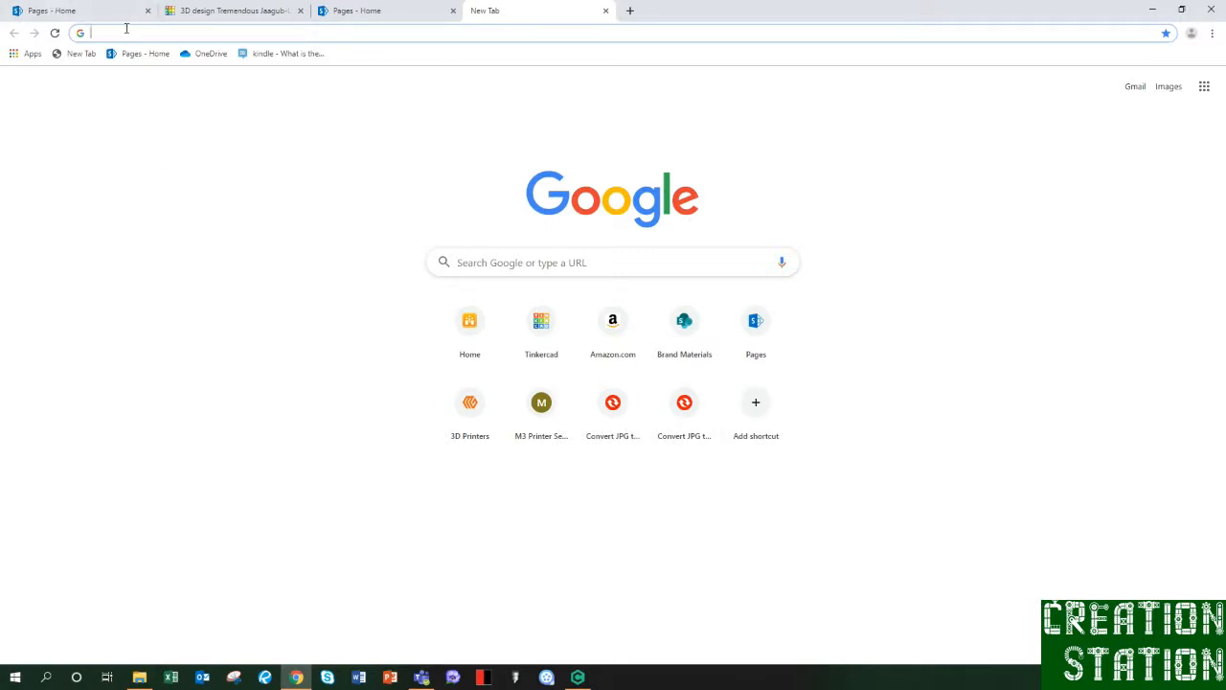
Search Google for "rhino svg" and show the image results.
text(rhin)
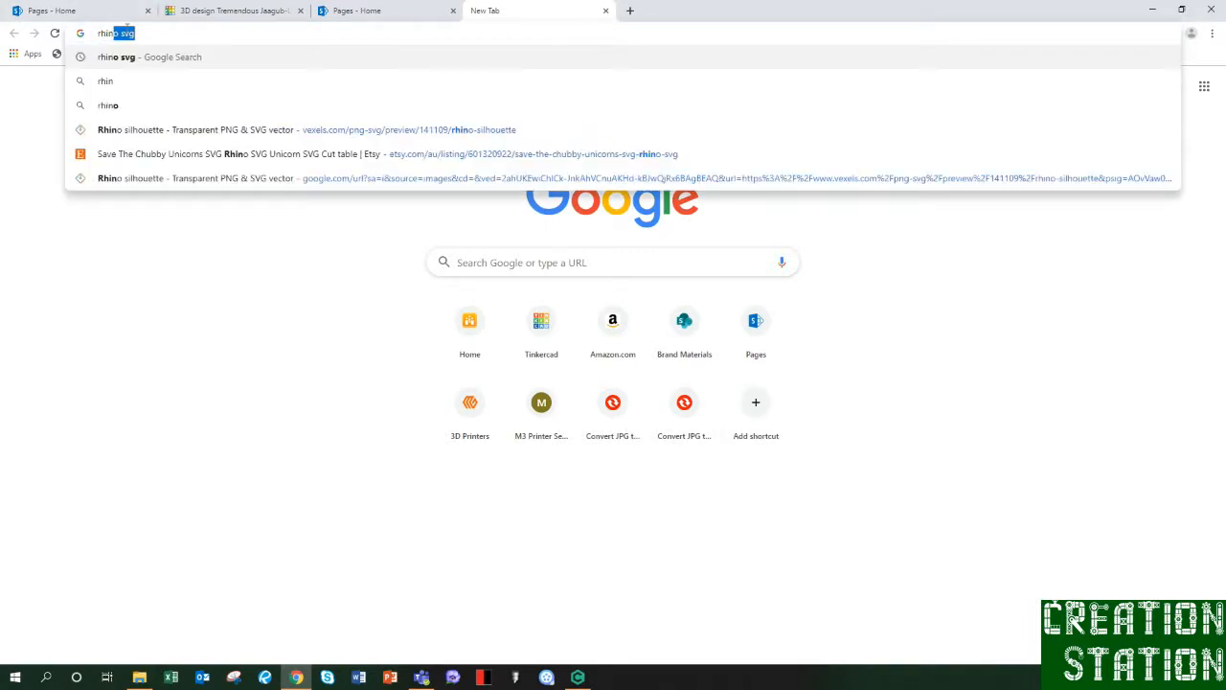
text(o)
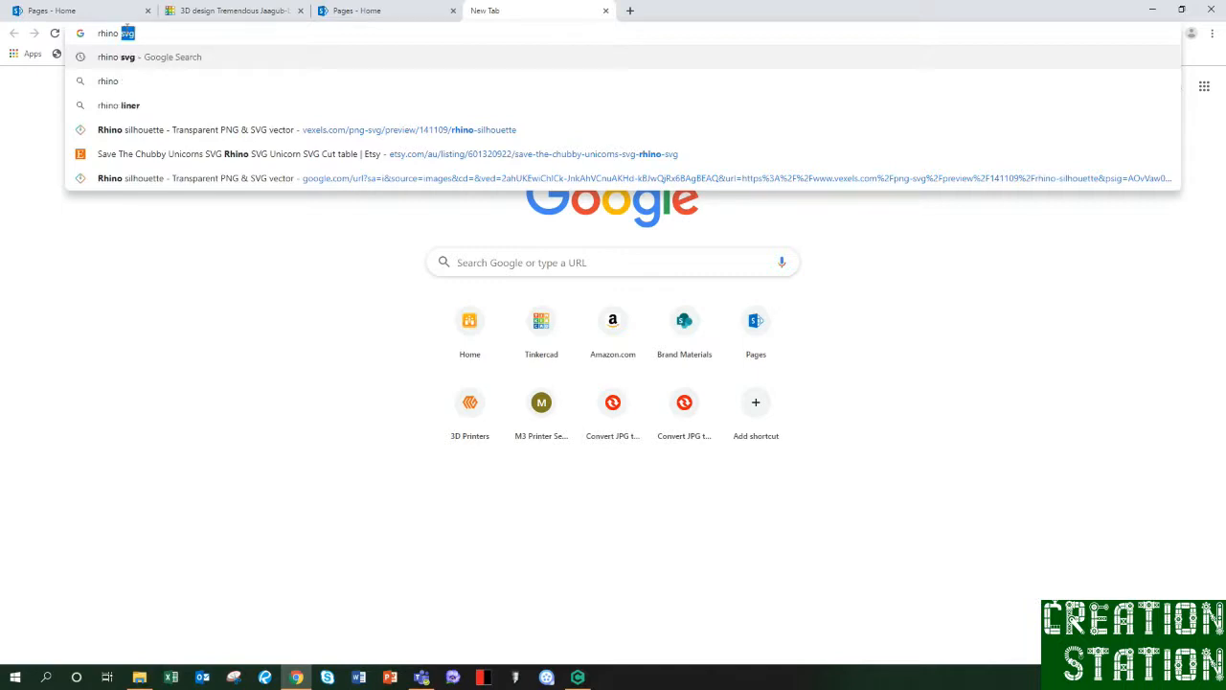
text( svg)
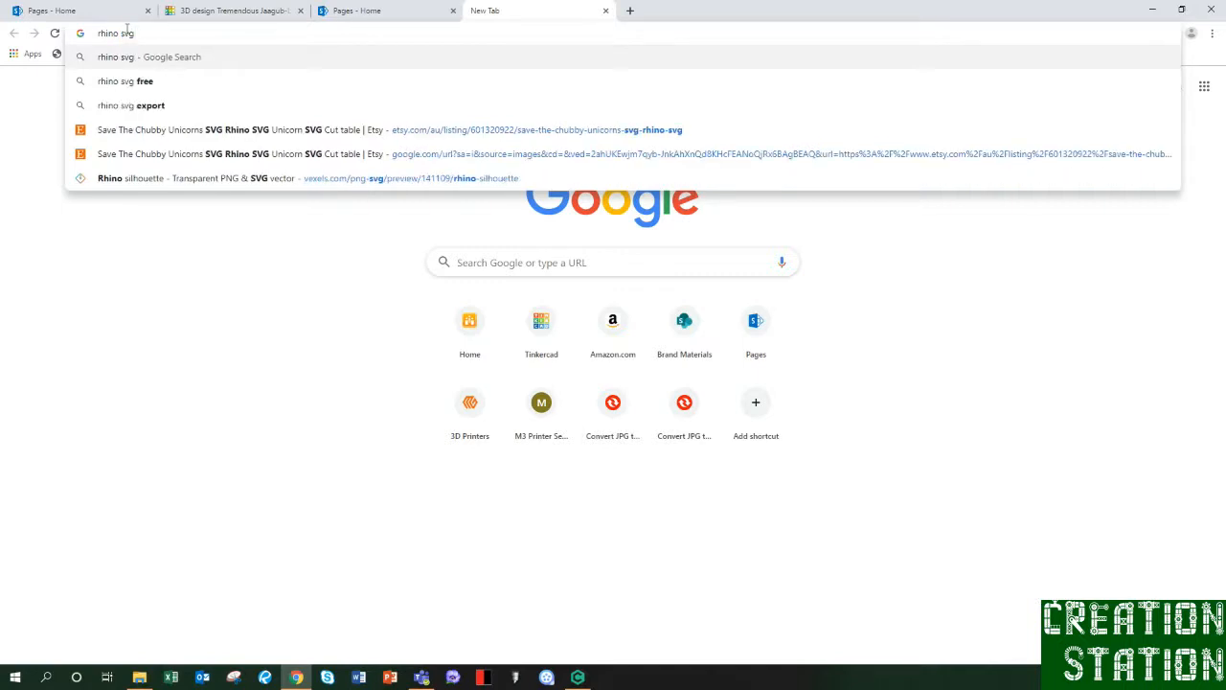
key(Return)
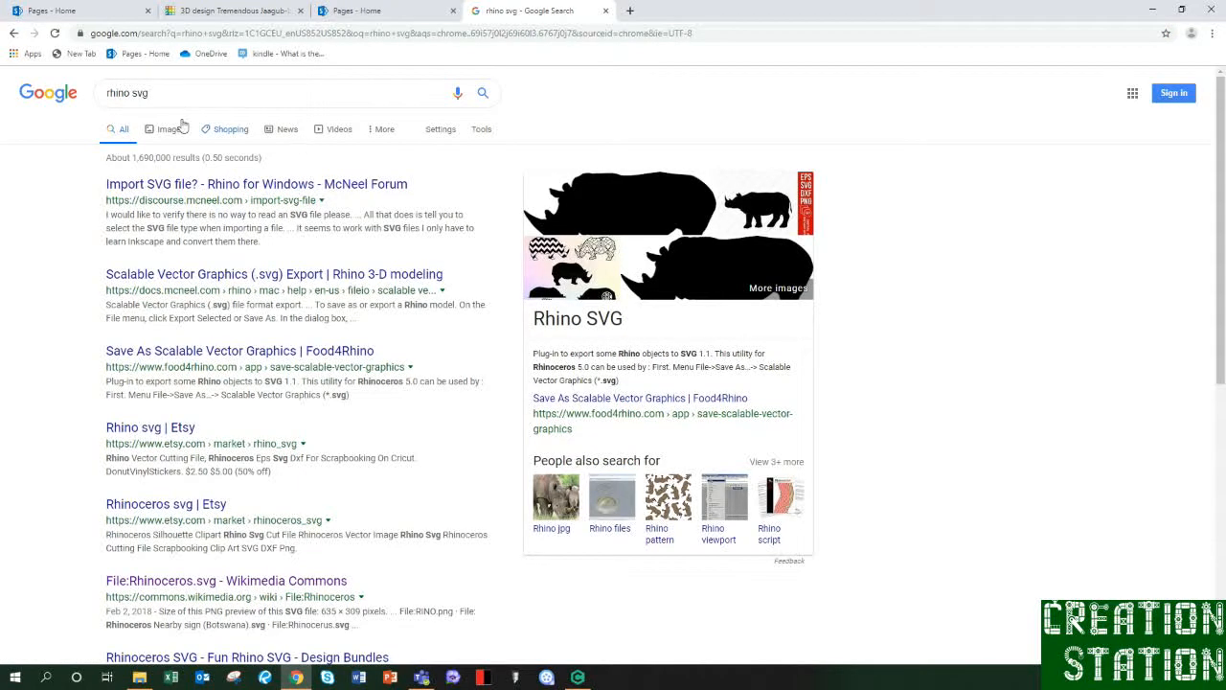
click(168, 134)
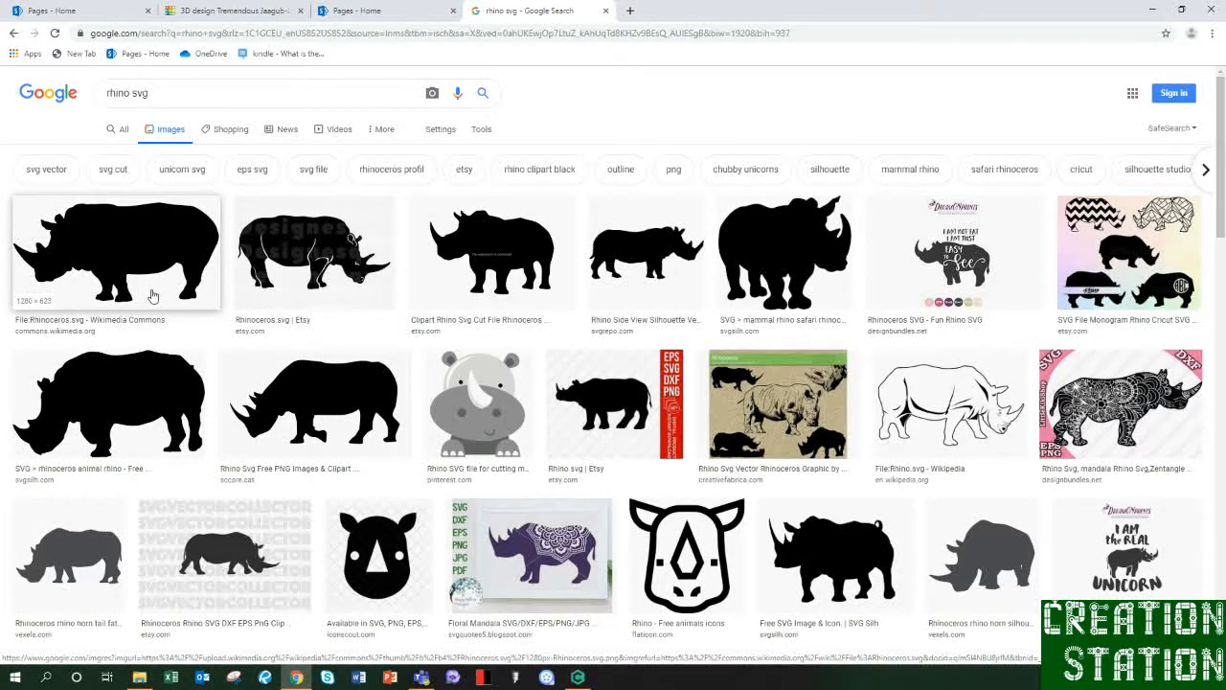
Try to save the enlarged Wikimedia Commons rhino silhouette from the image results.
click(151, 260)
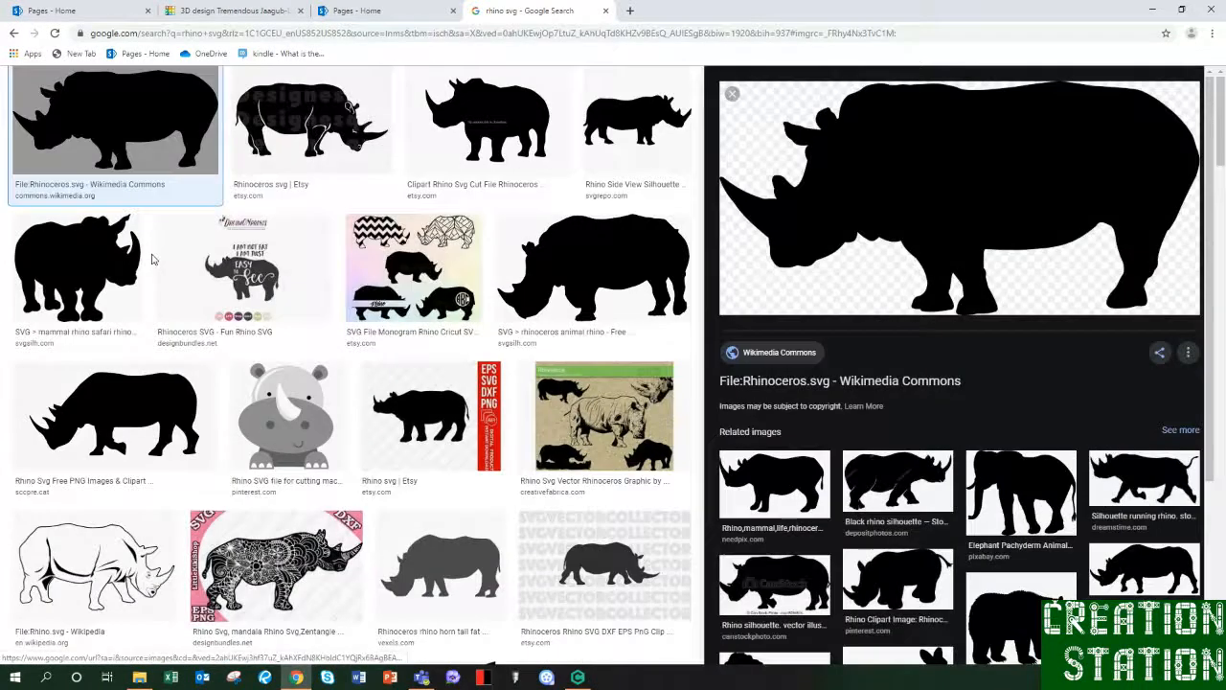
right_click(881, 195)
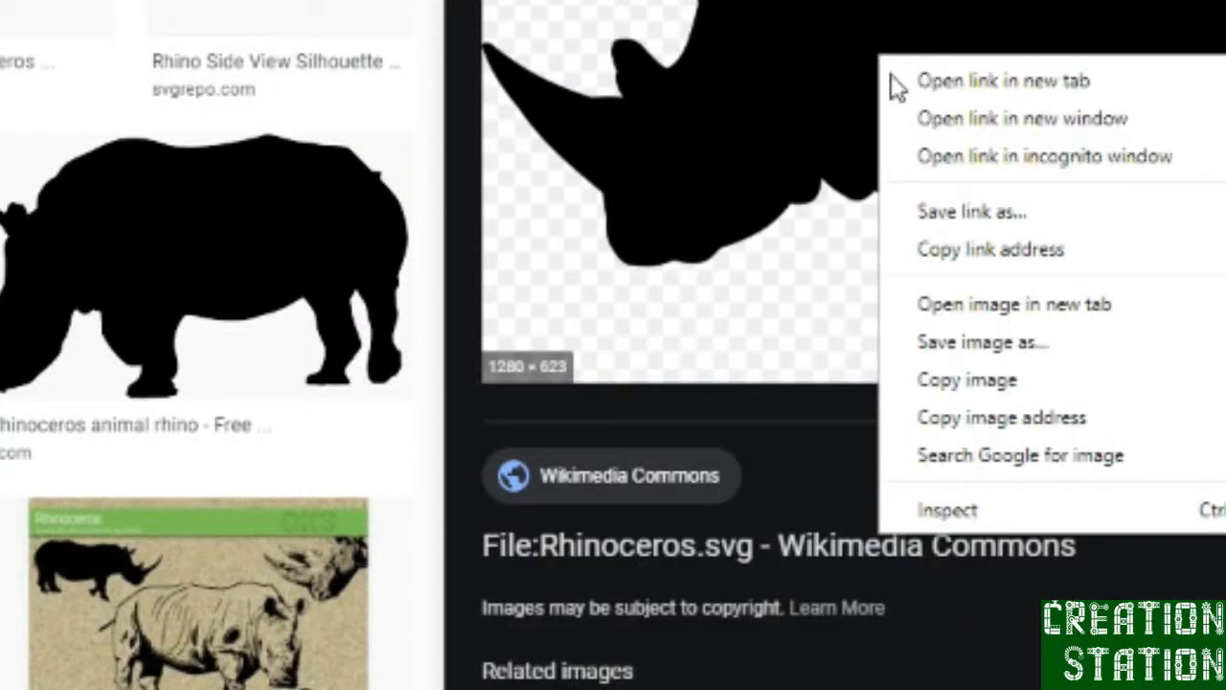
click(951, 339)
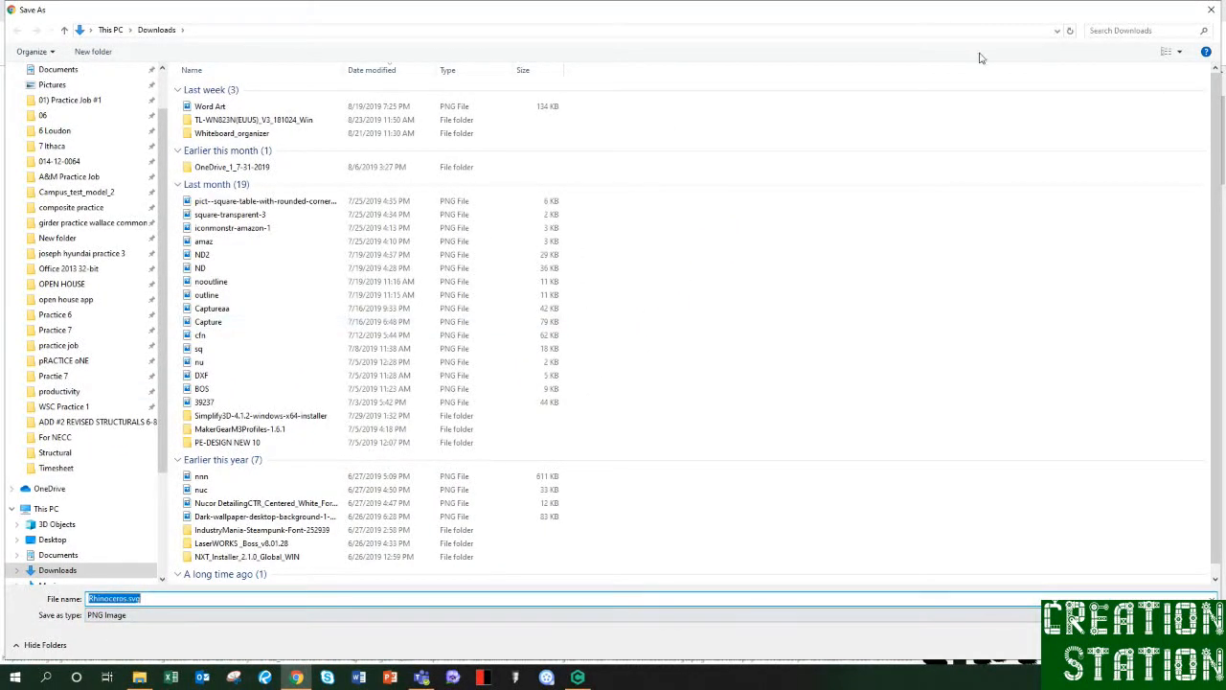
click(1211, 9)
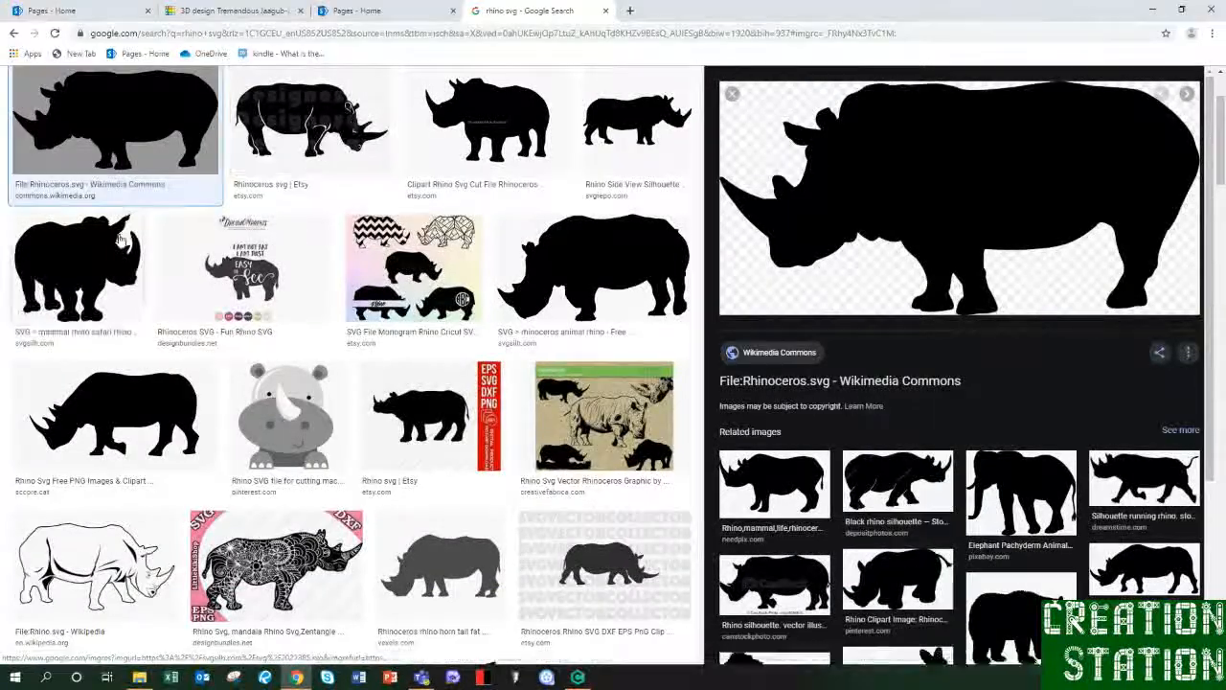
Try to save the Etsy rhino silhouette thumbnail from the image results.
click(288, 135)
right_click(276, 155)
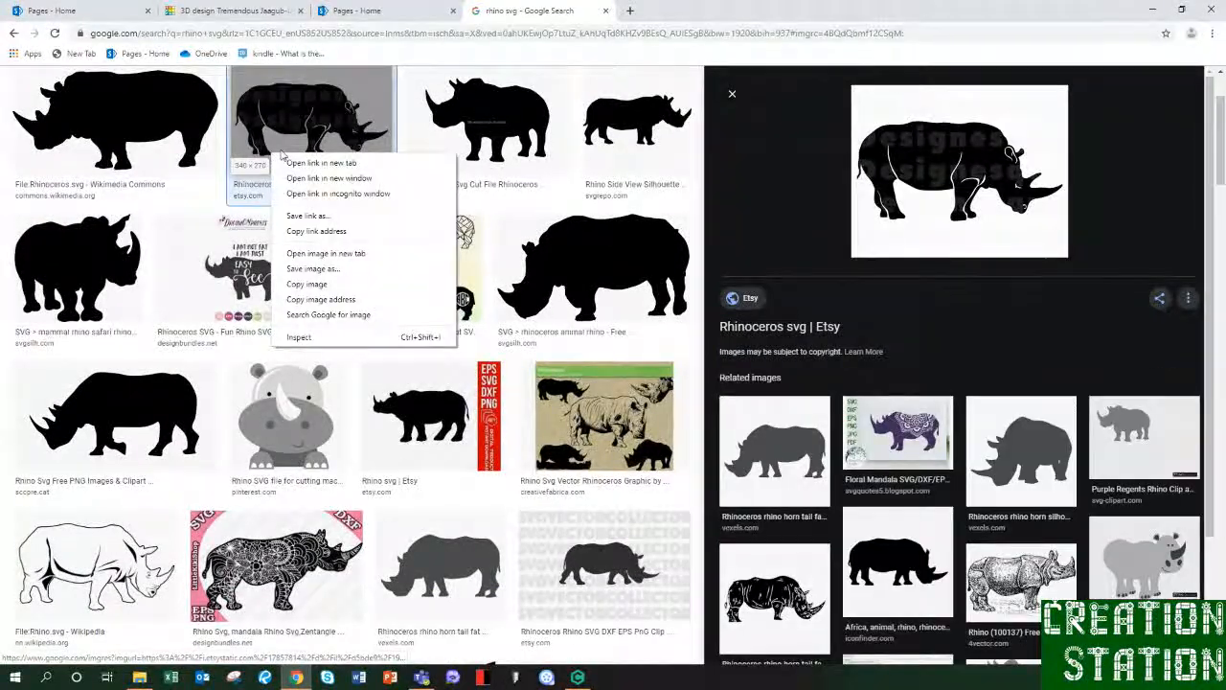
click(314, 269)
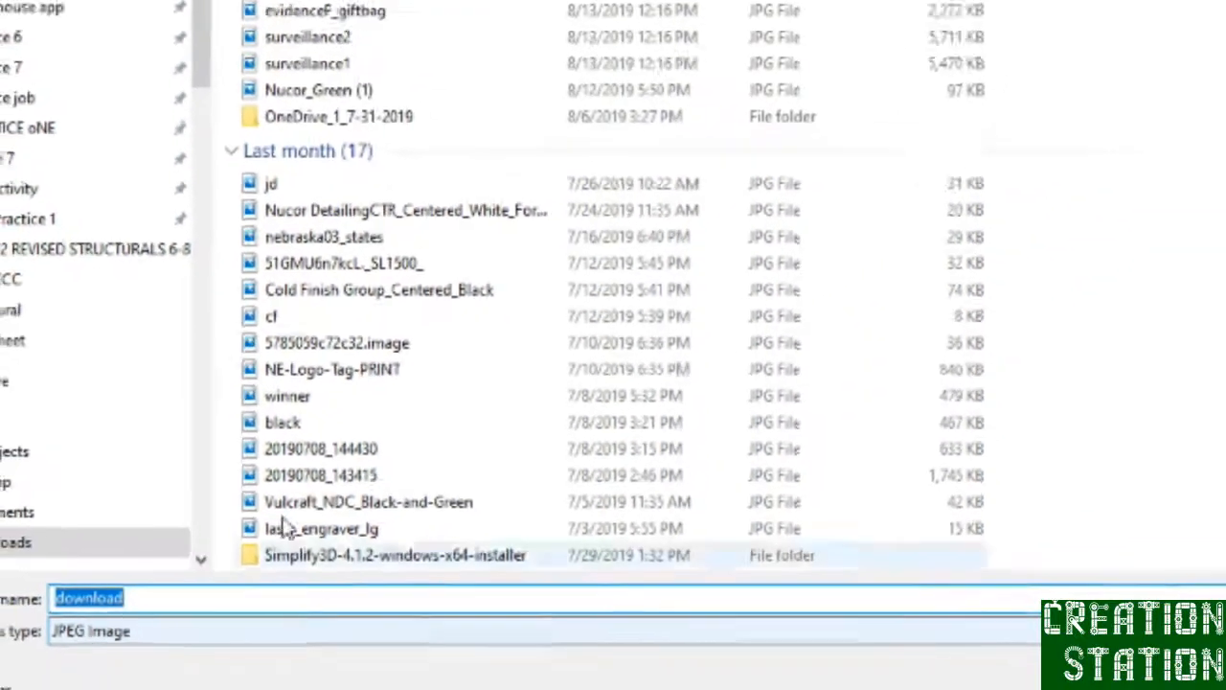
key(Return)
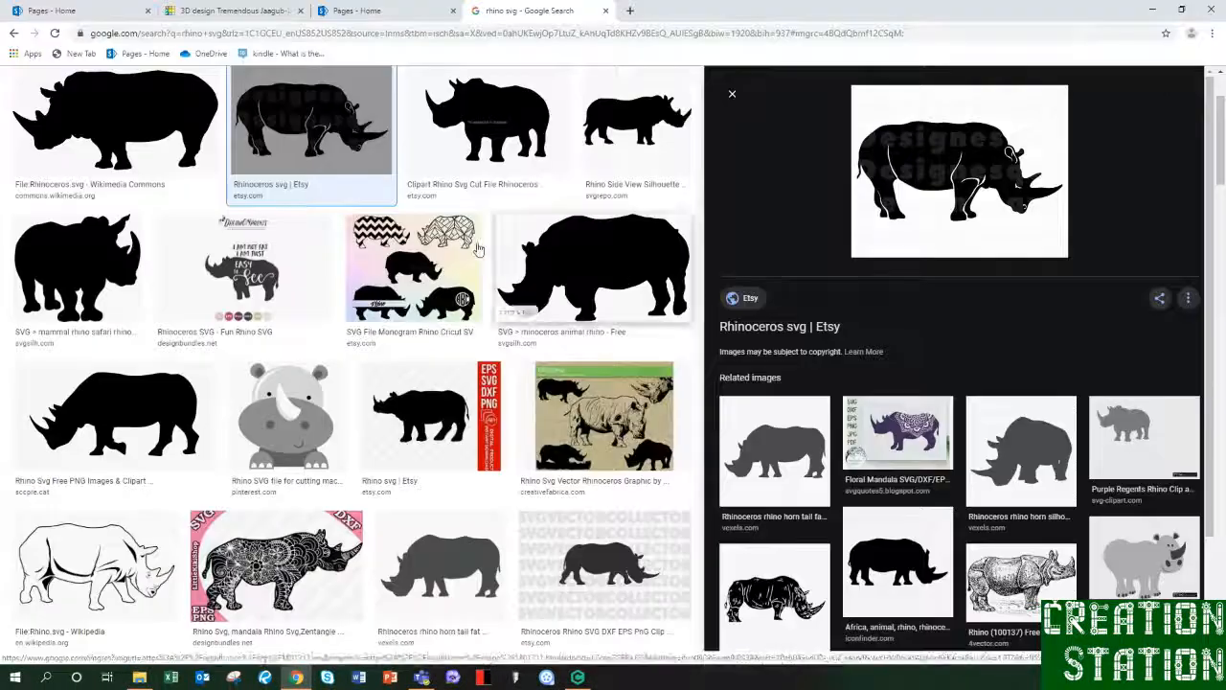
Save the enlarged SVG Silh mammal rhino safari image to Downloads as an SVG document named rhinoa.
click(83, 265)
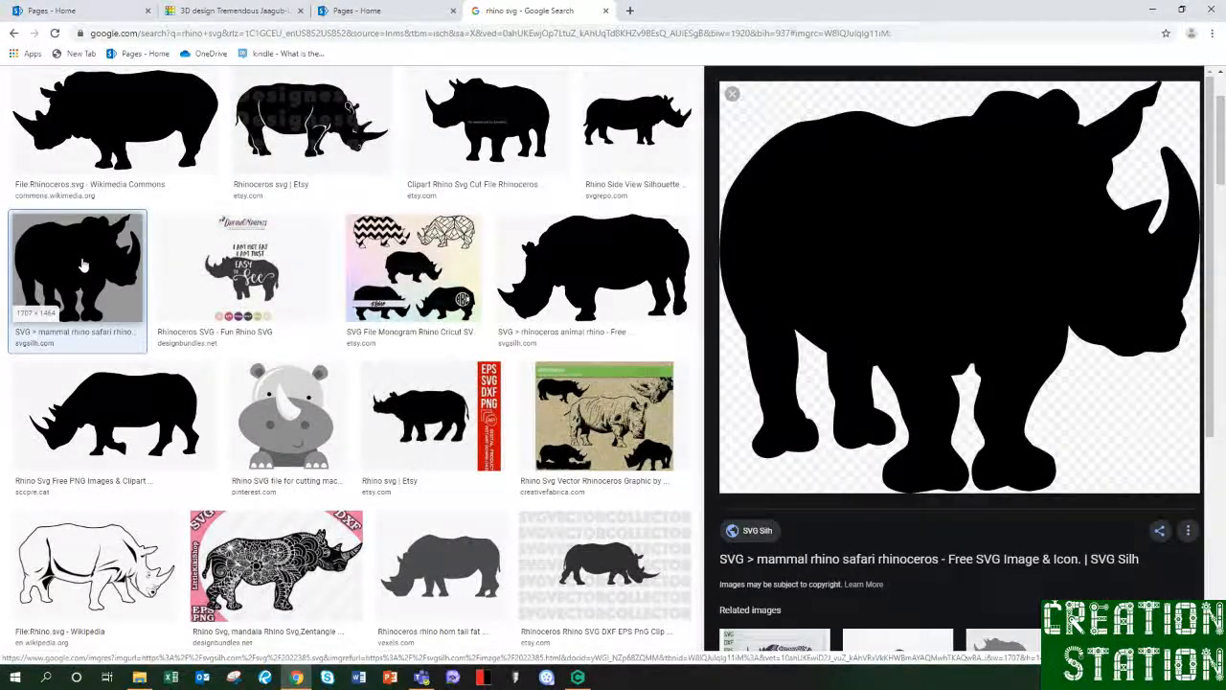
right_click(83, 265)
right_click(947, 302)
click(987, 411)
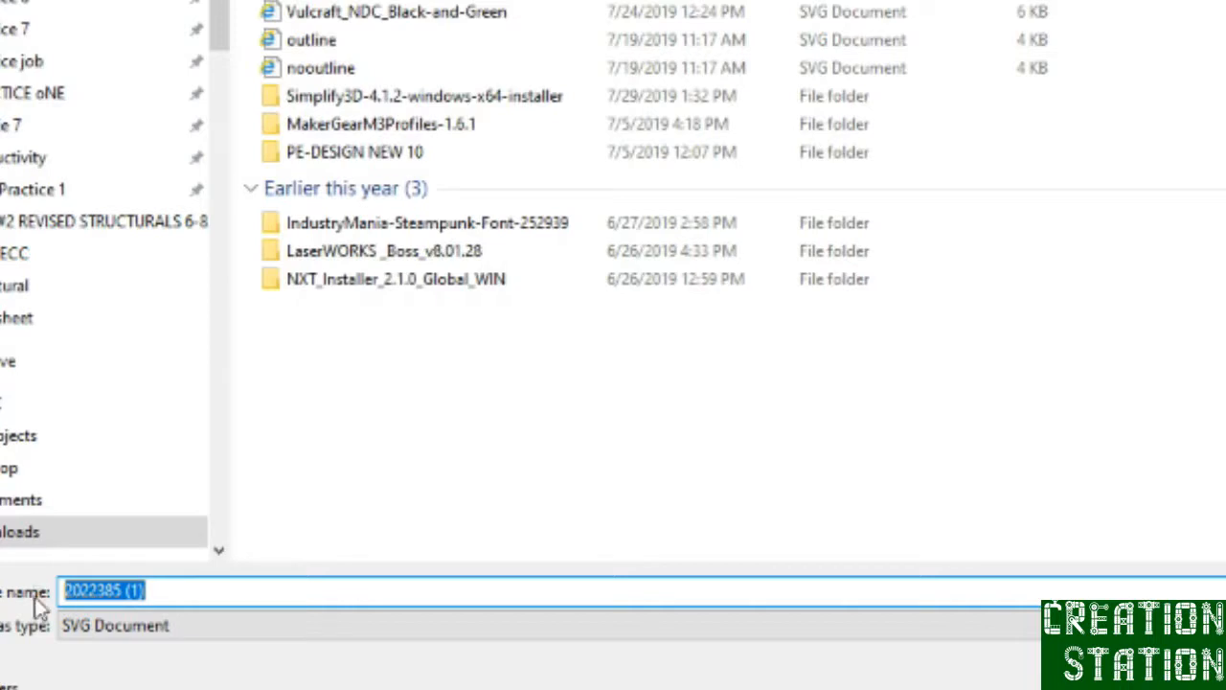
text(rhin)
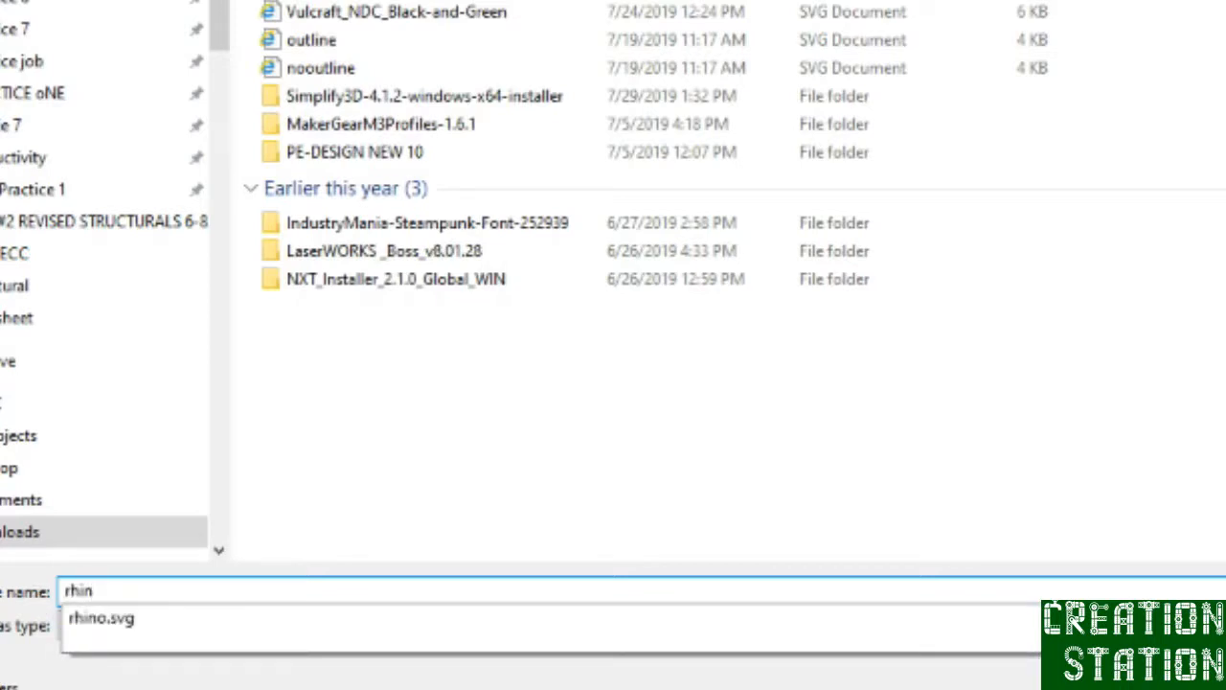
text(oa)
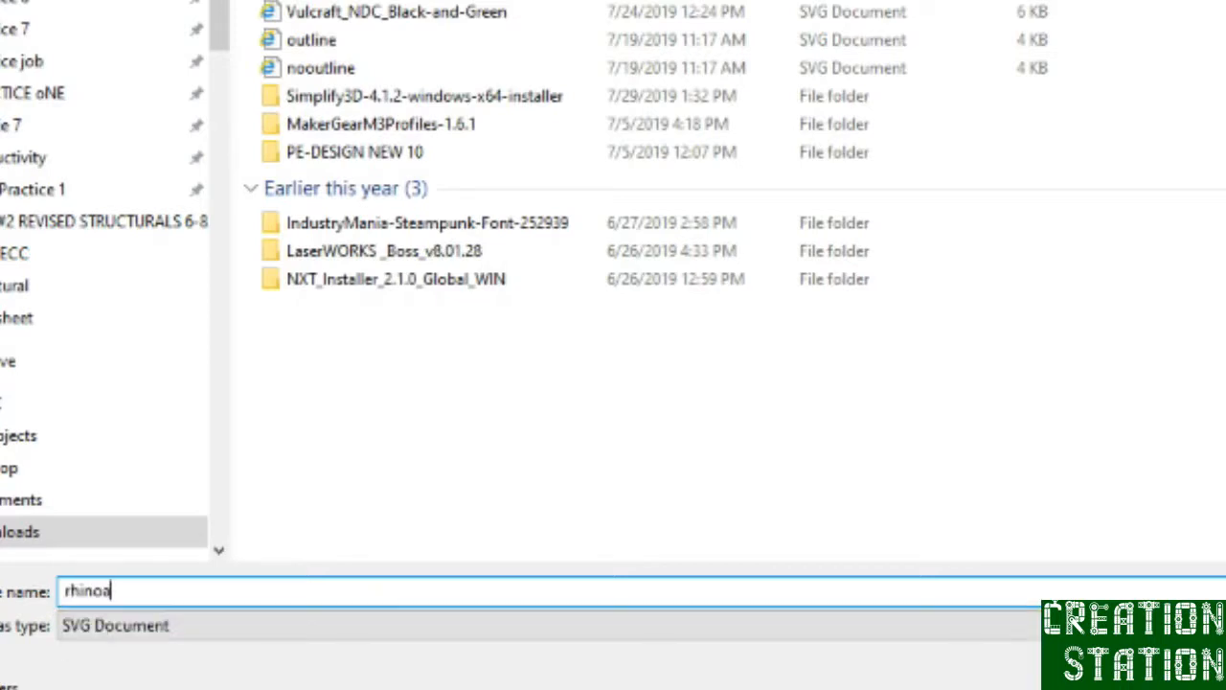
key(Return)
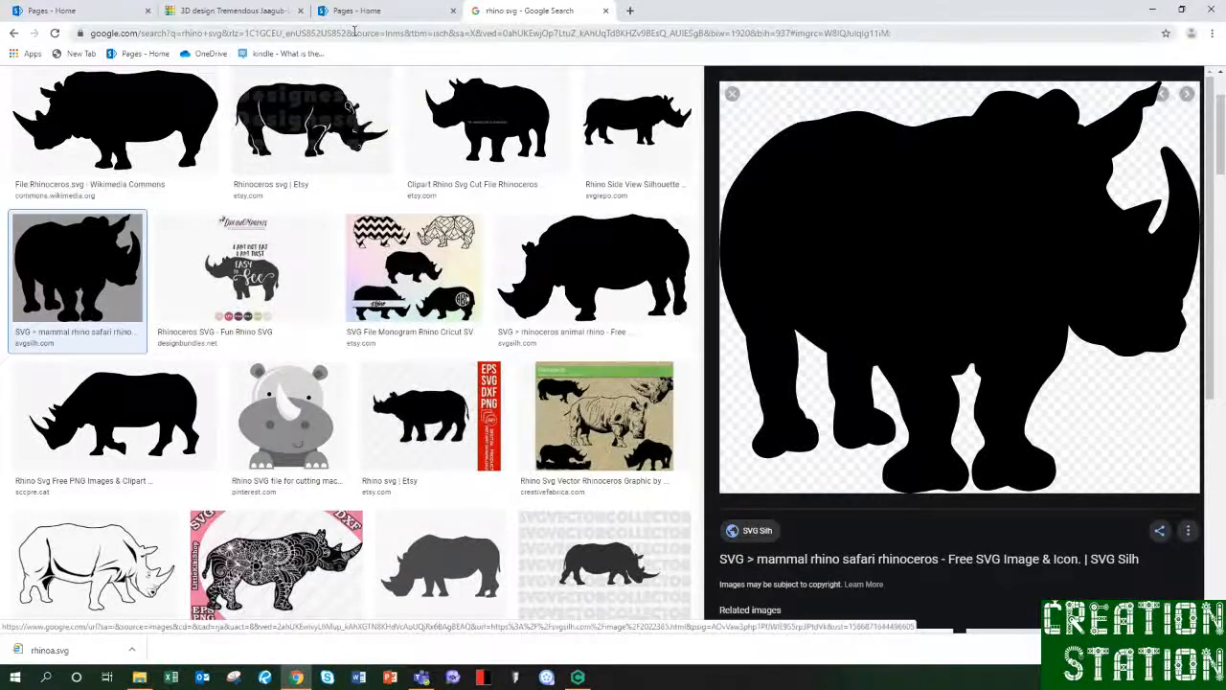
Search Google for "sasquatch" and show the image results.
click(524, 35)
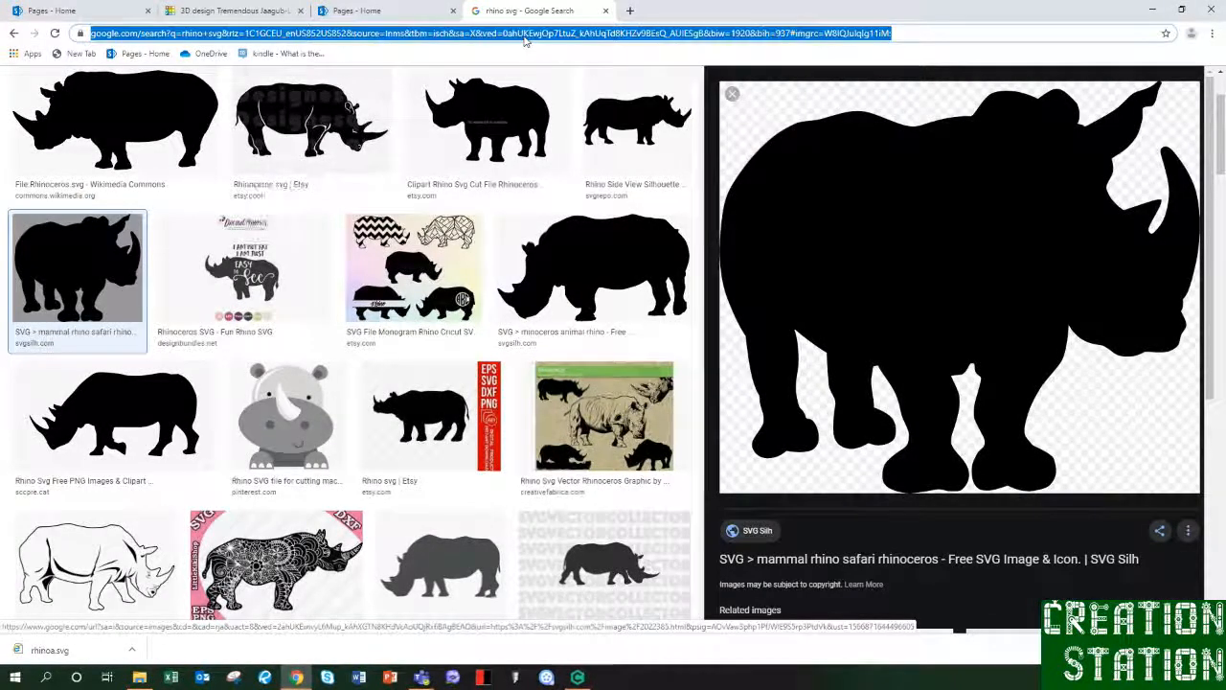
text(sas)
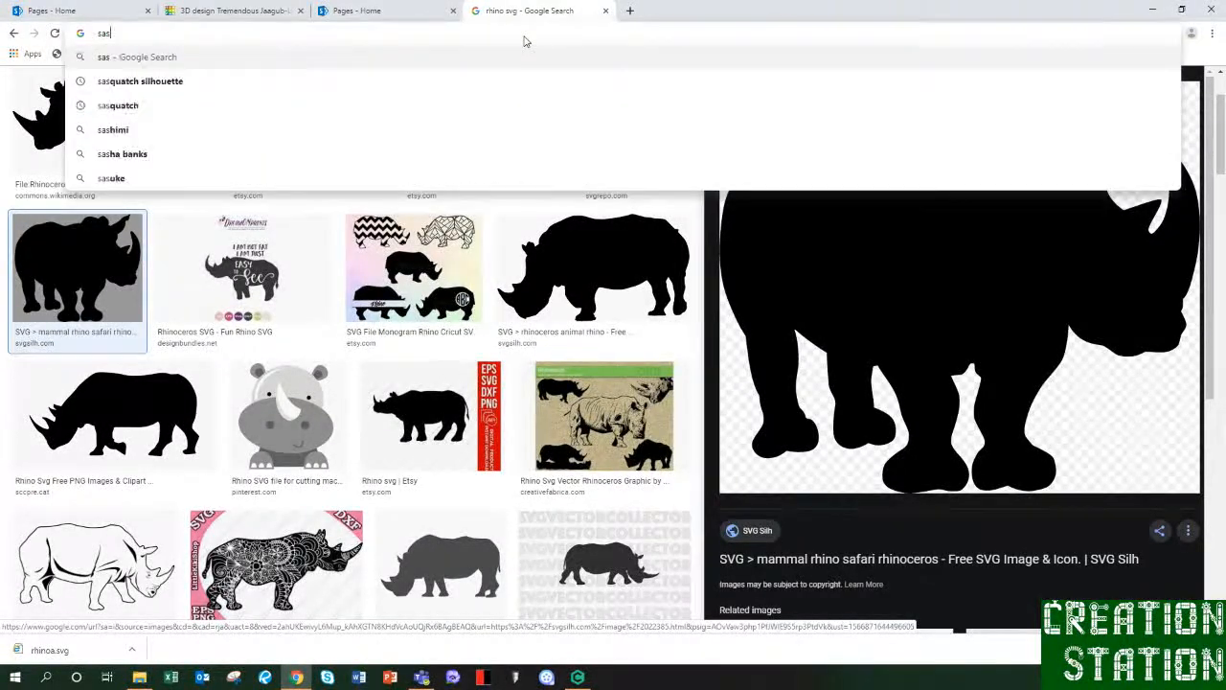
text(quatch)
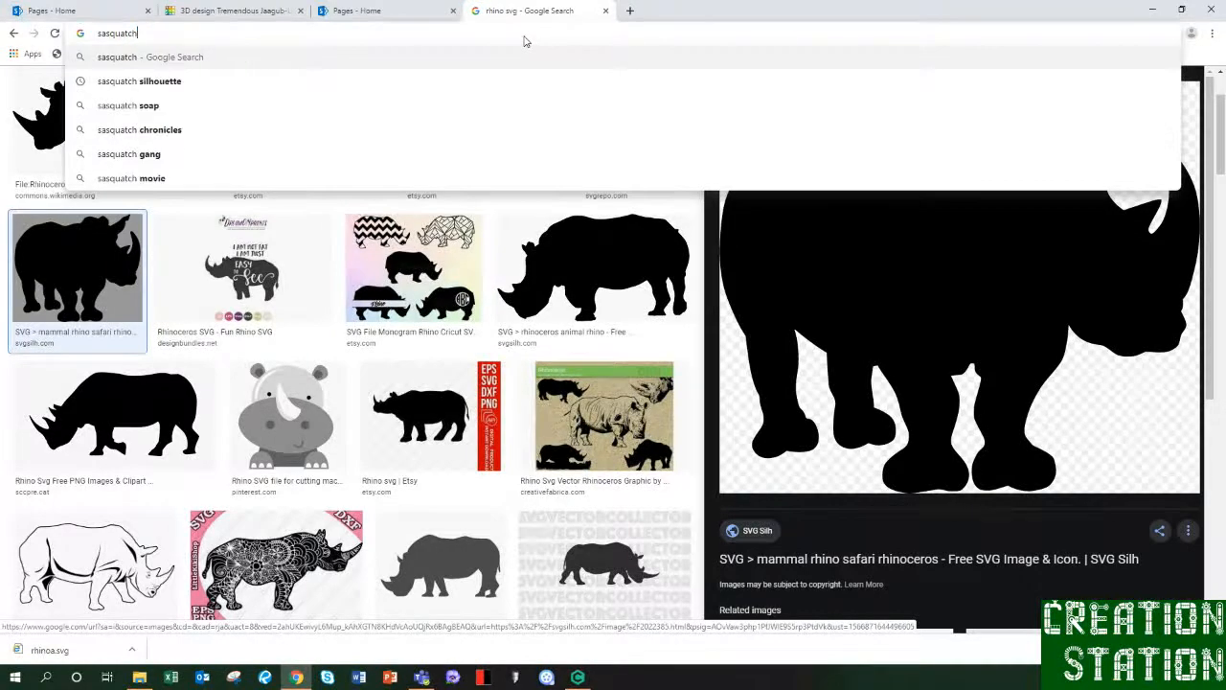
key(Return)
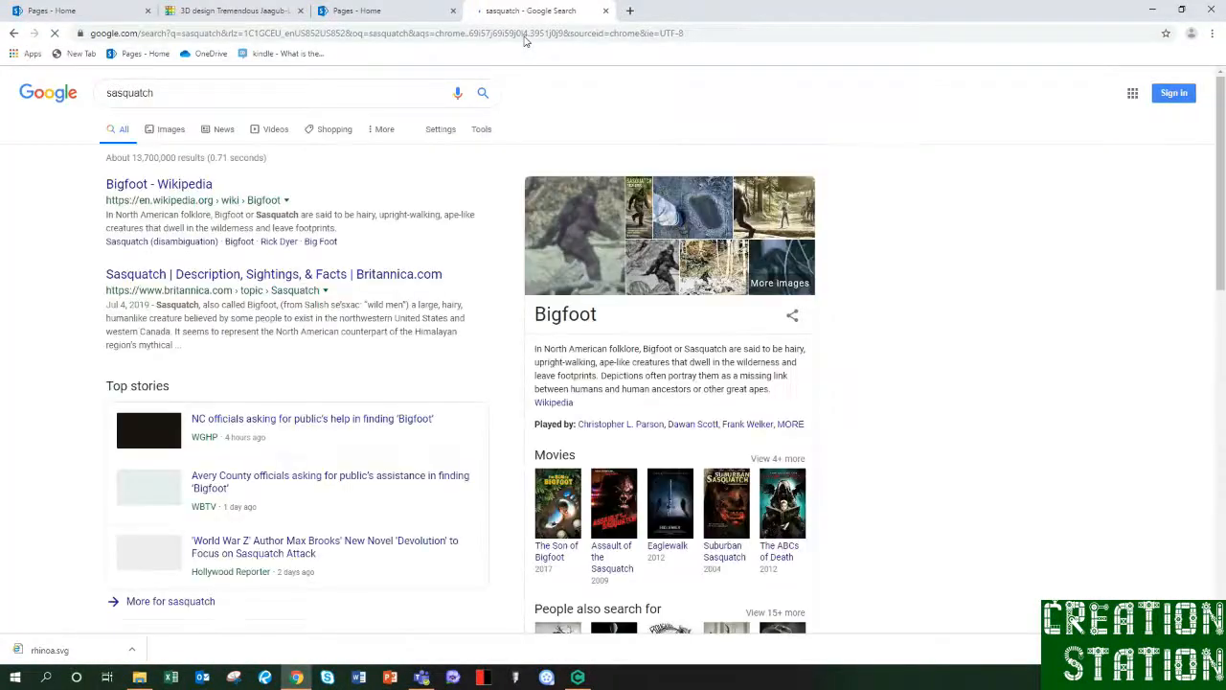
click(174, 130)
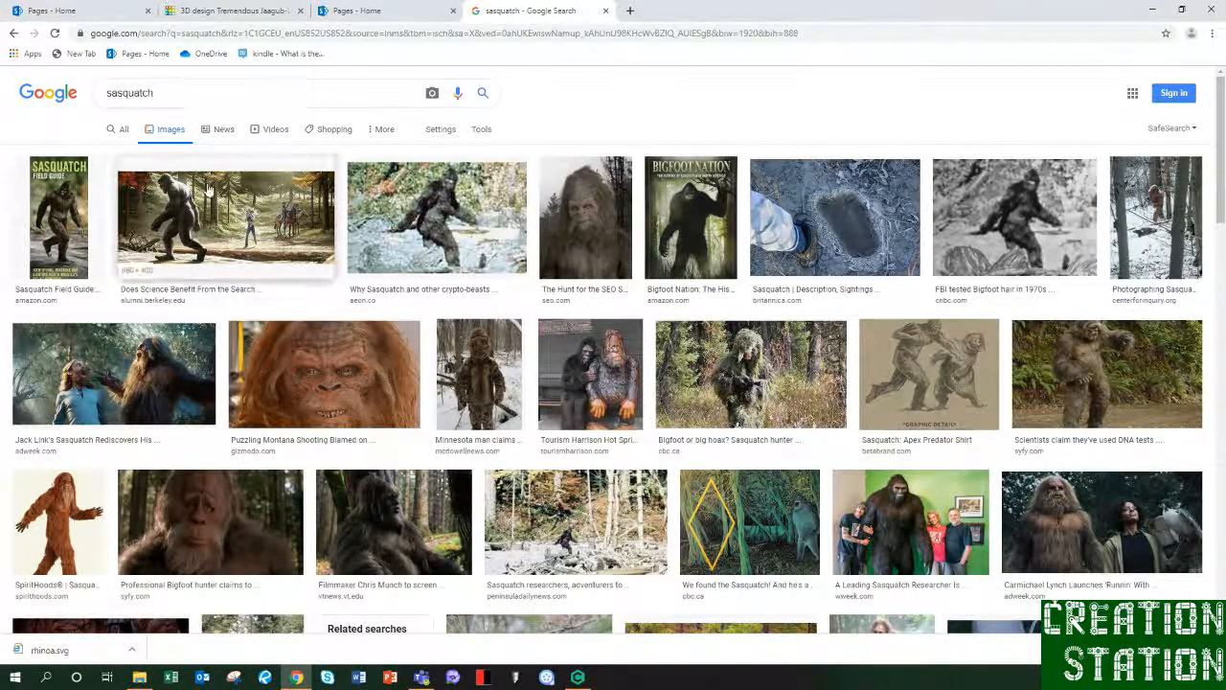
Refine the image search to "sasquatch silhouette" using the suggested query.
click(178, 95)
text(sil)
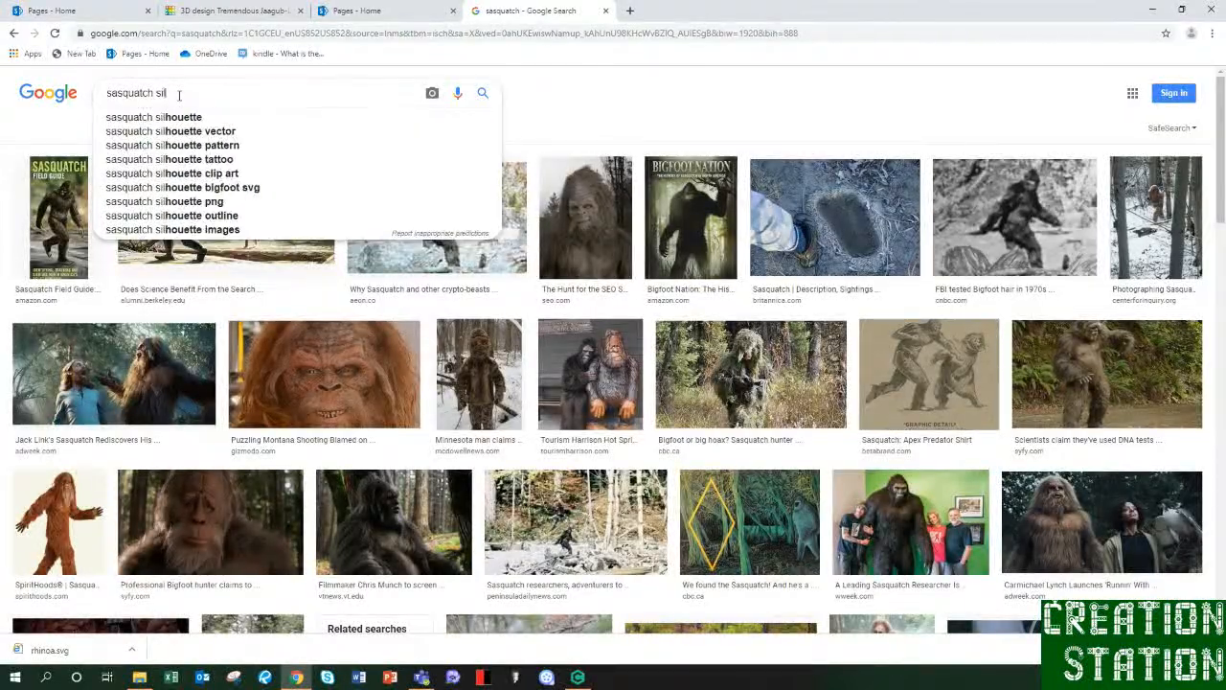
key(BackSpace)
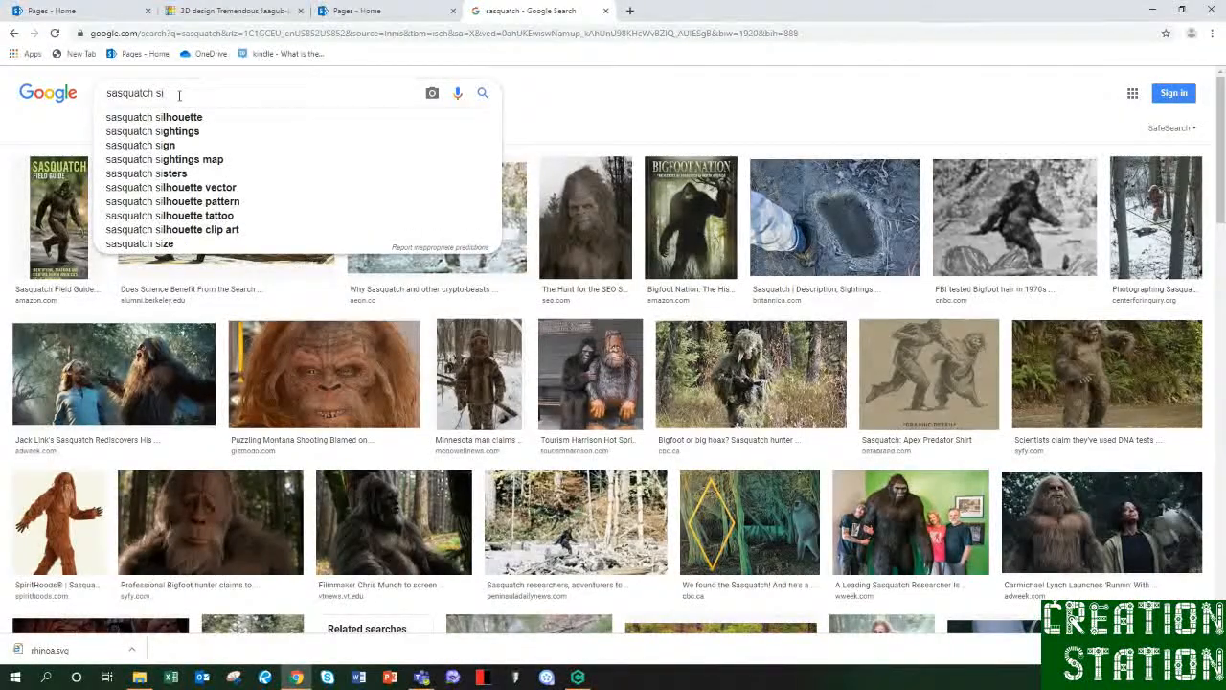
click(117, 118)
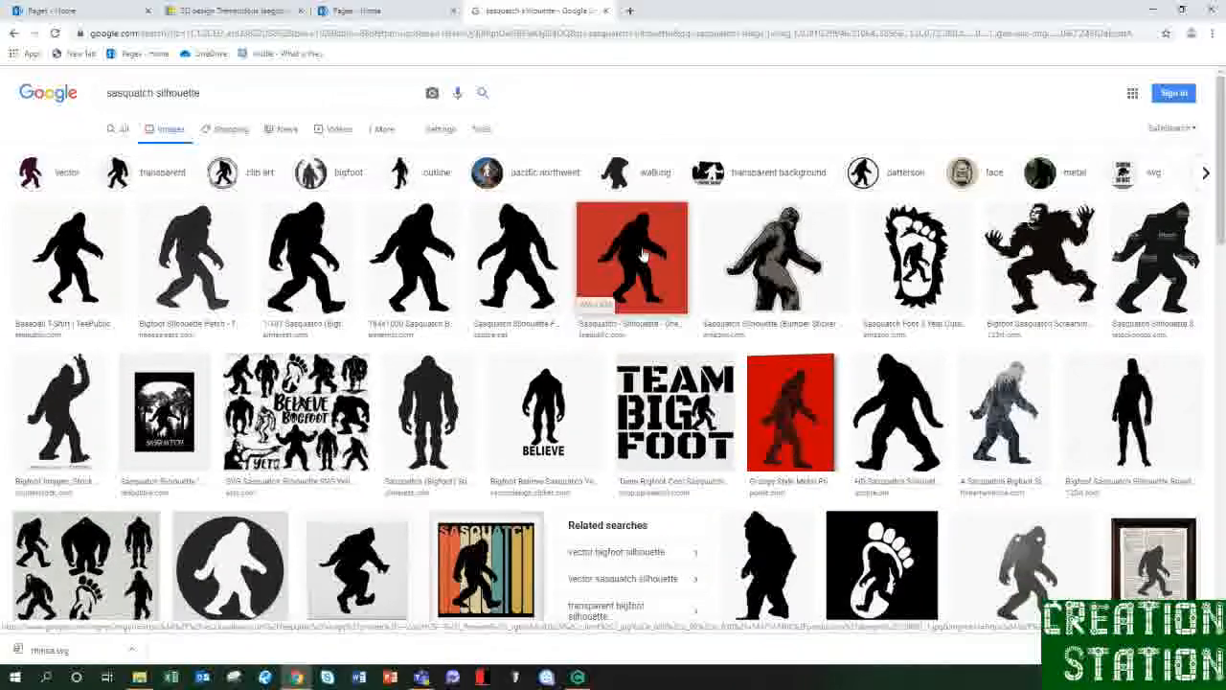
Look through the sasquatch silhouette image results for solid single-colour shapes.
scroll(643, 254, down, 5)
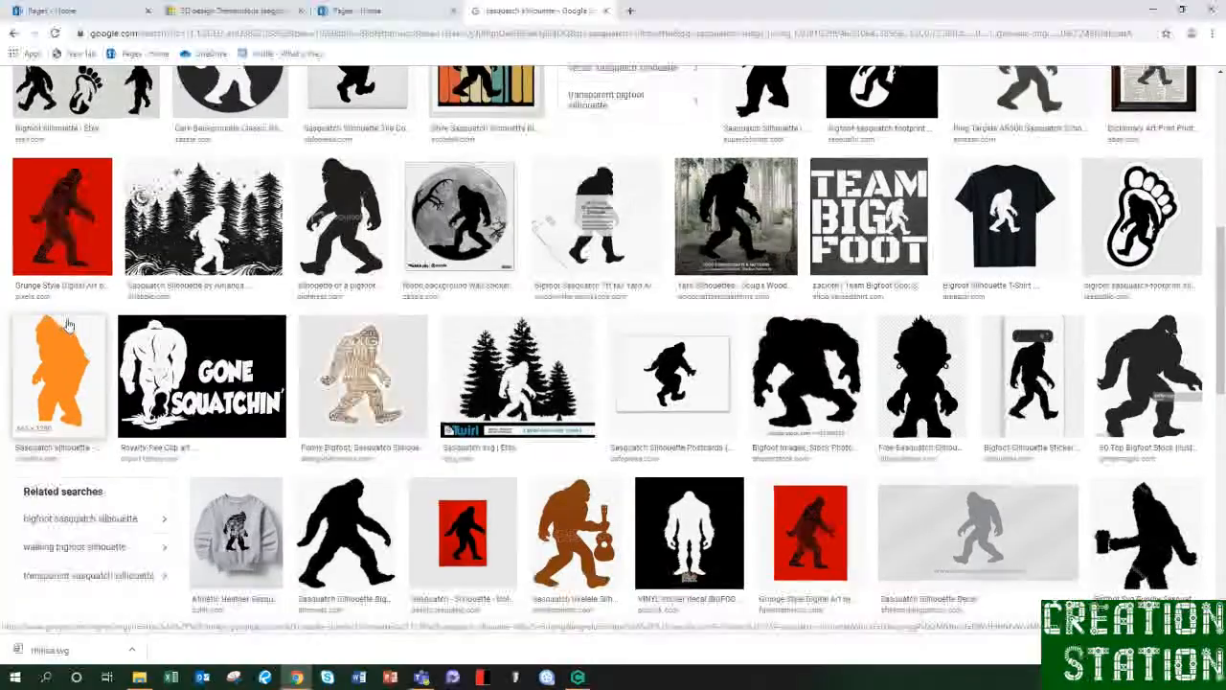
scroll(65, 327, up, 2)
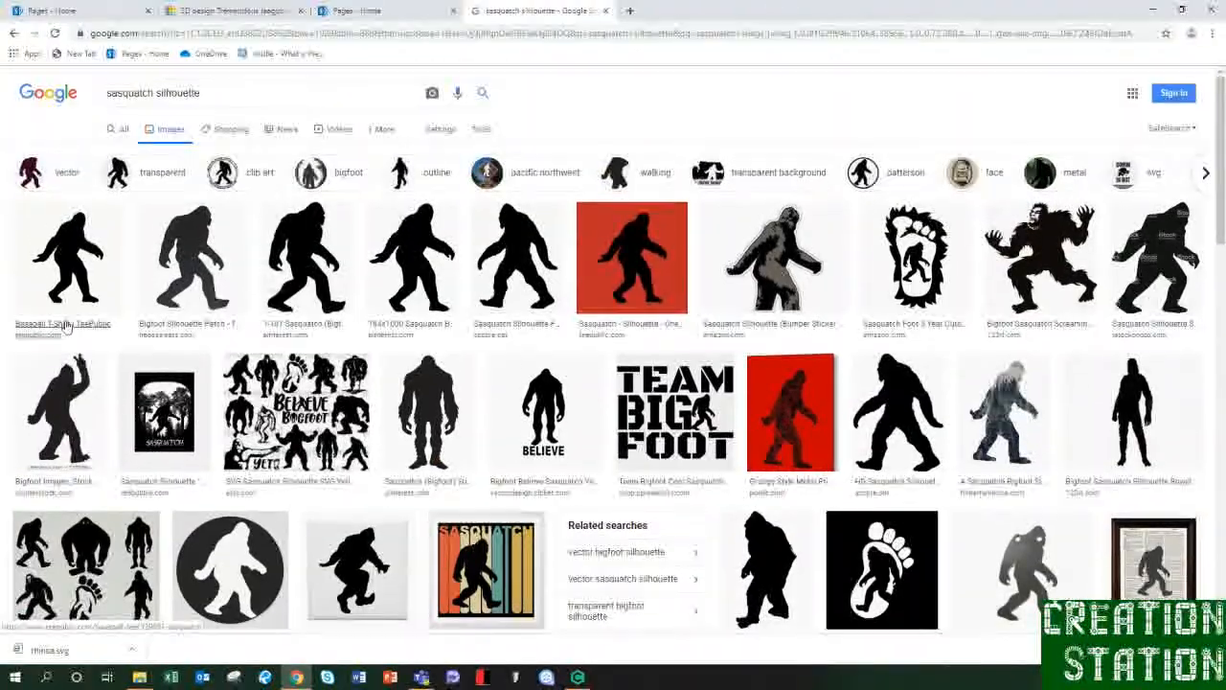
scroll(192, 333, down, 2)
scroll(192, 333, down, 3)
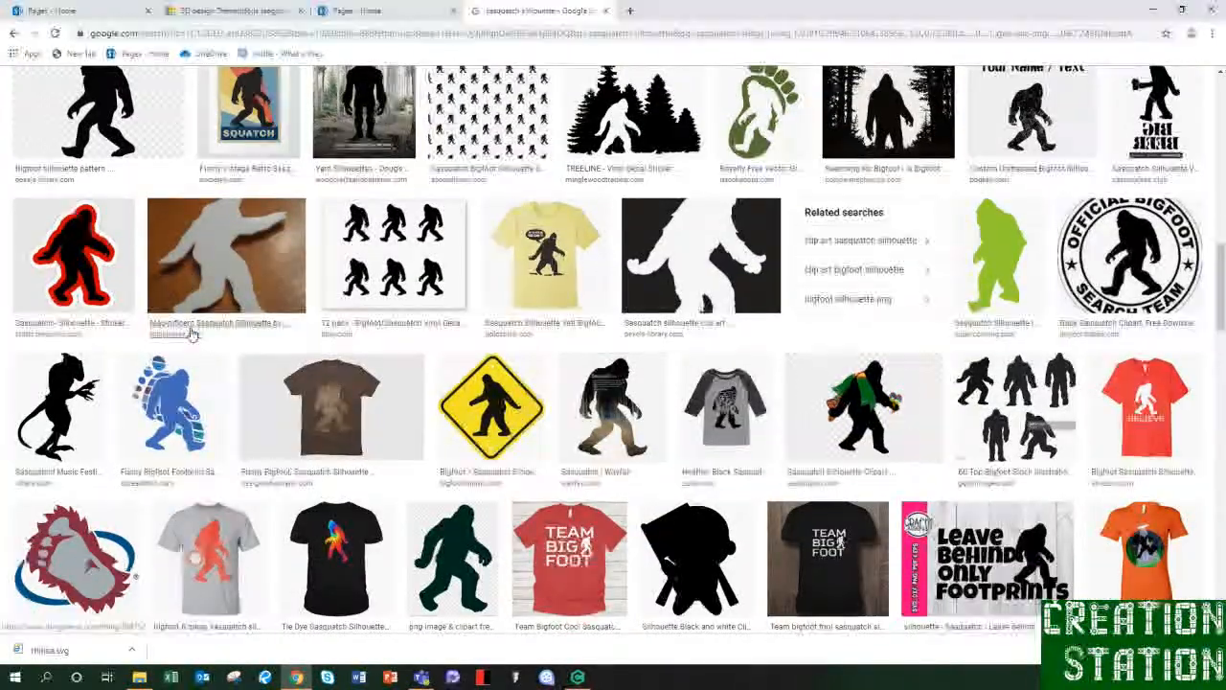
scroll(192, 333, up, 1)
scroll(191, 332, down, 5)
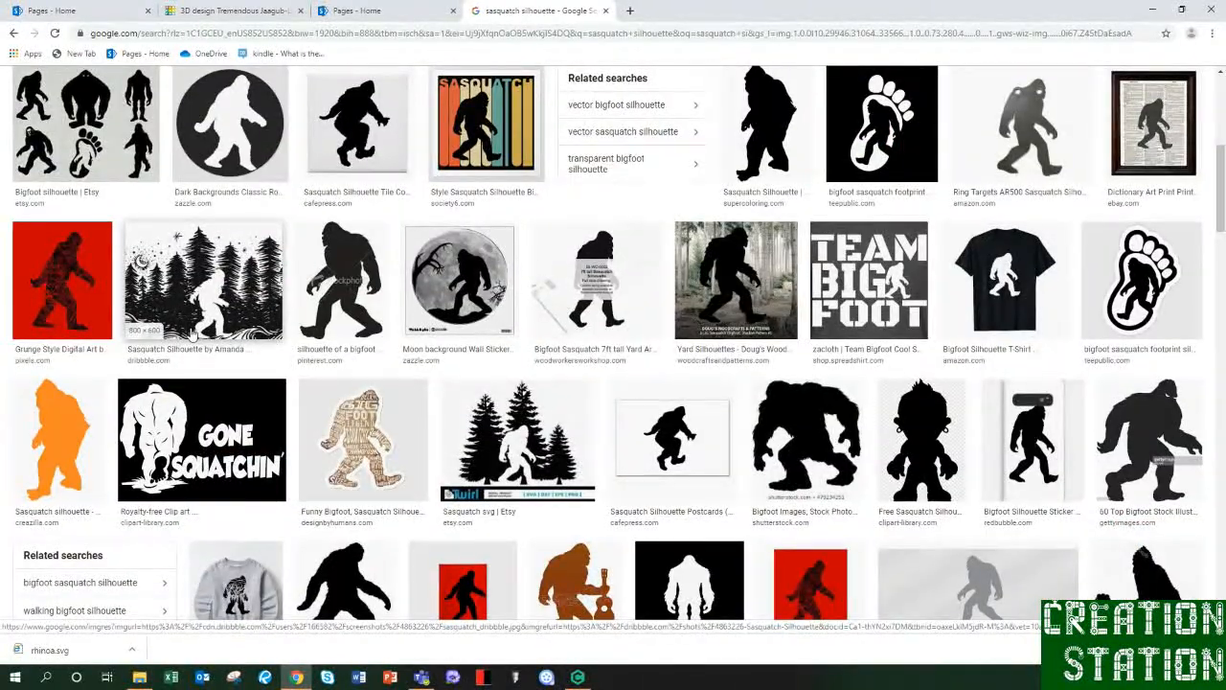
scroll(192, 332, up, 2)
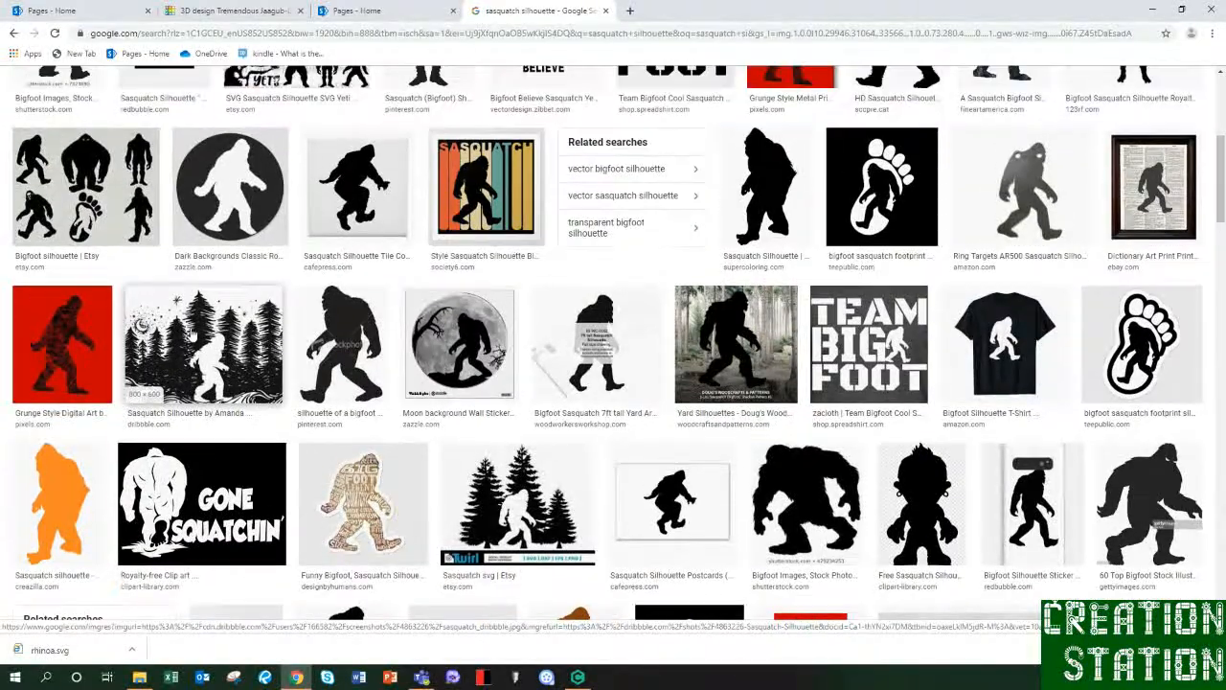
scroll(192, 333, up, 3)
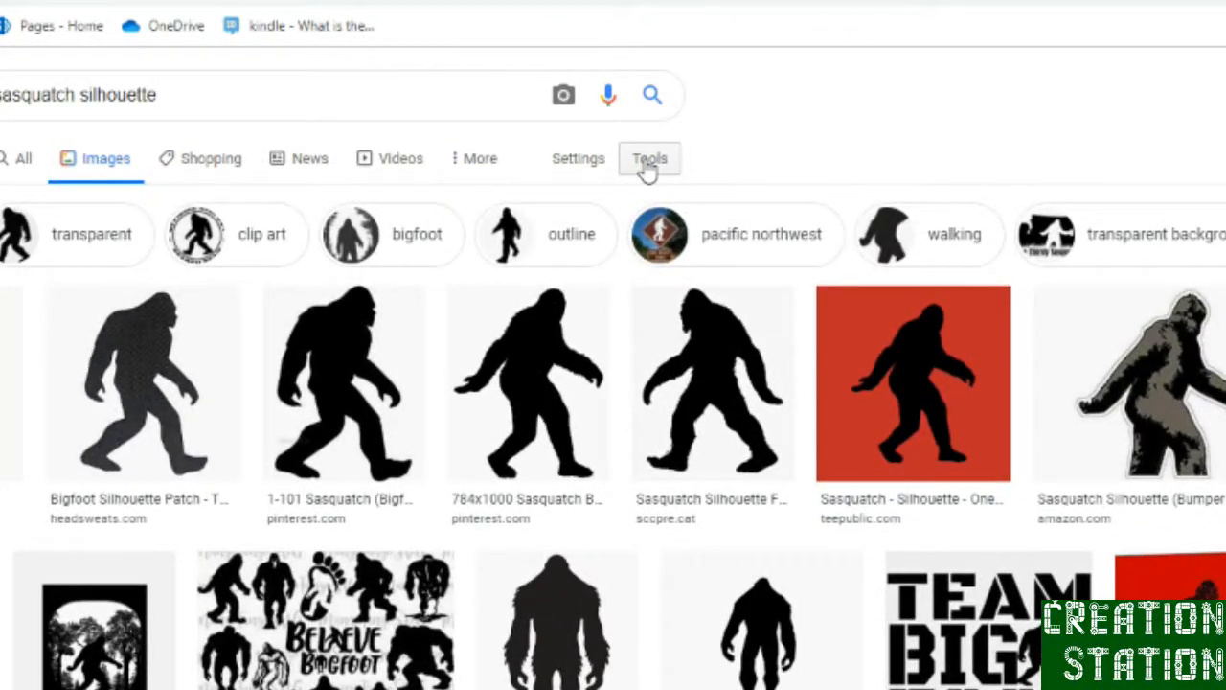
Filter the sasquatch silhouette images to black and white and preview the Pinterest Bigfoot silhouette wearing high heels.
click(648, 164)
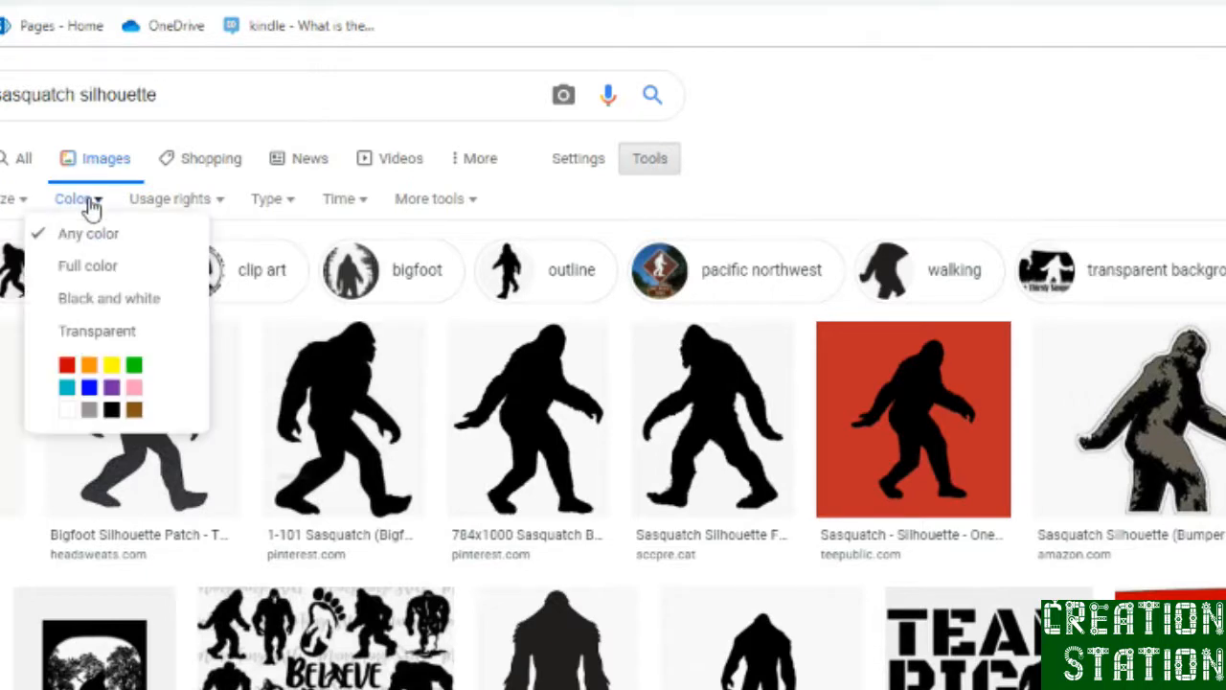
click(113, 302)
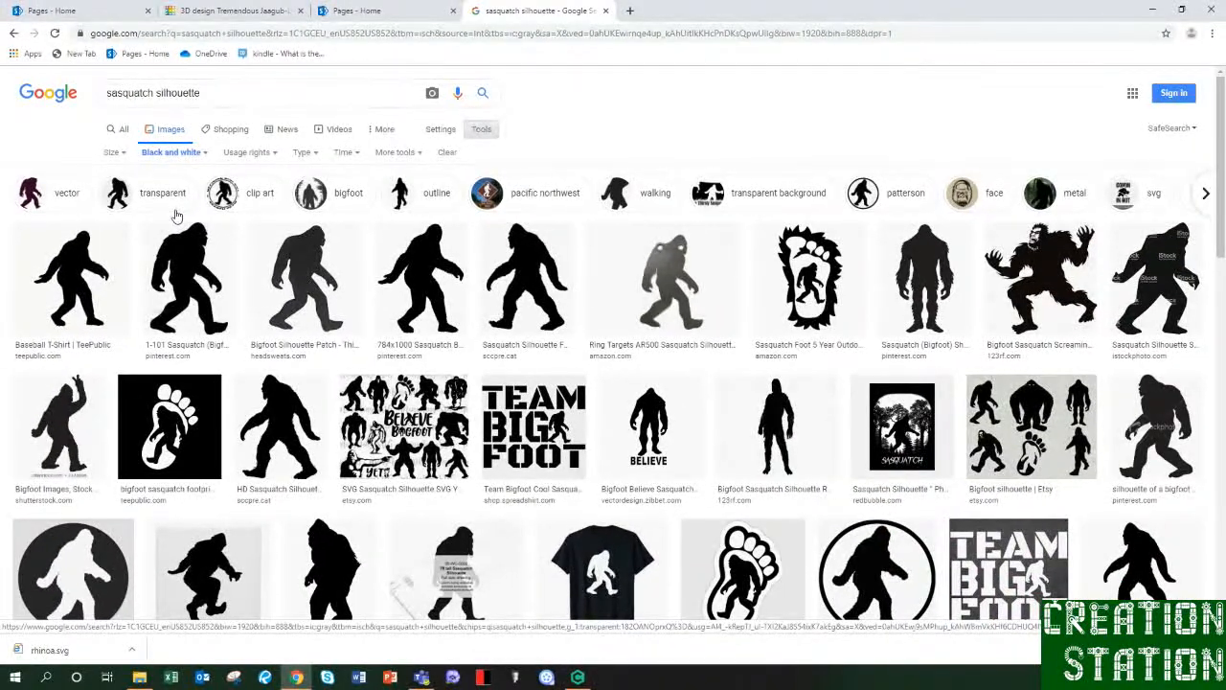
scroll(1150, 403, down, 3)
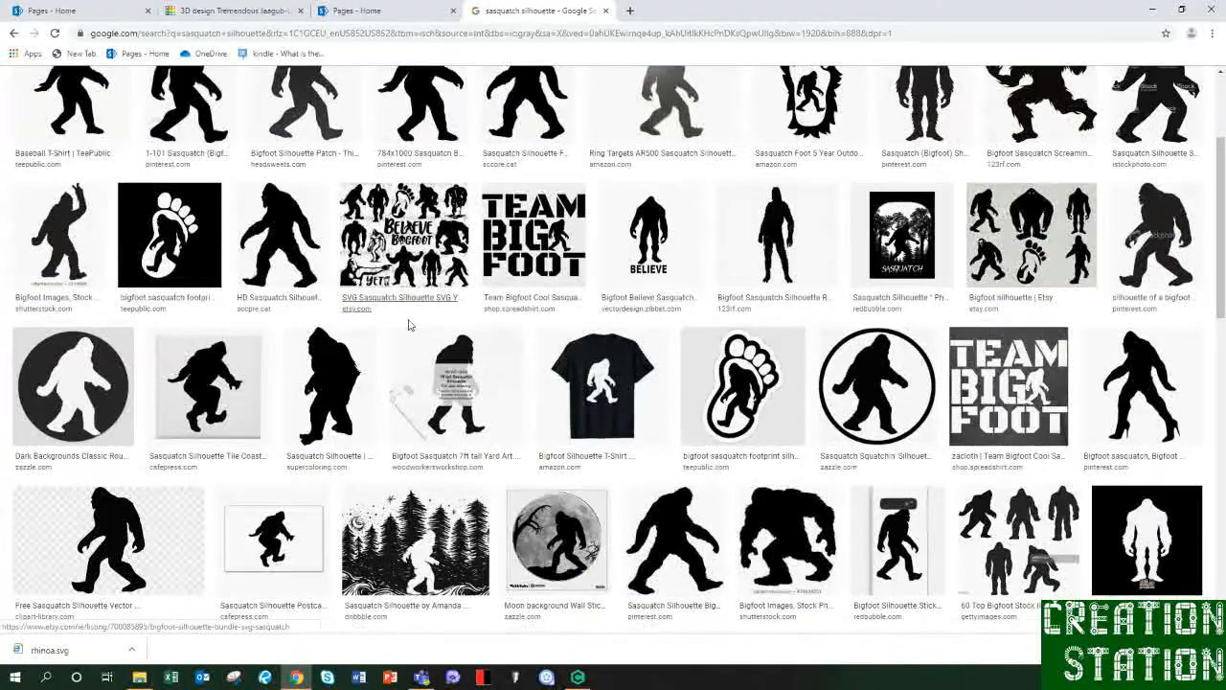
click(1135, 396)
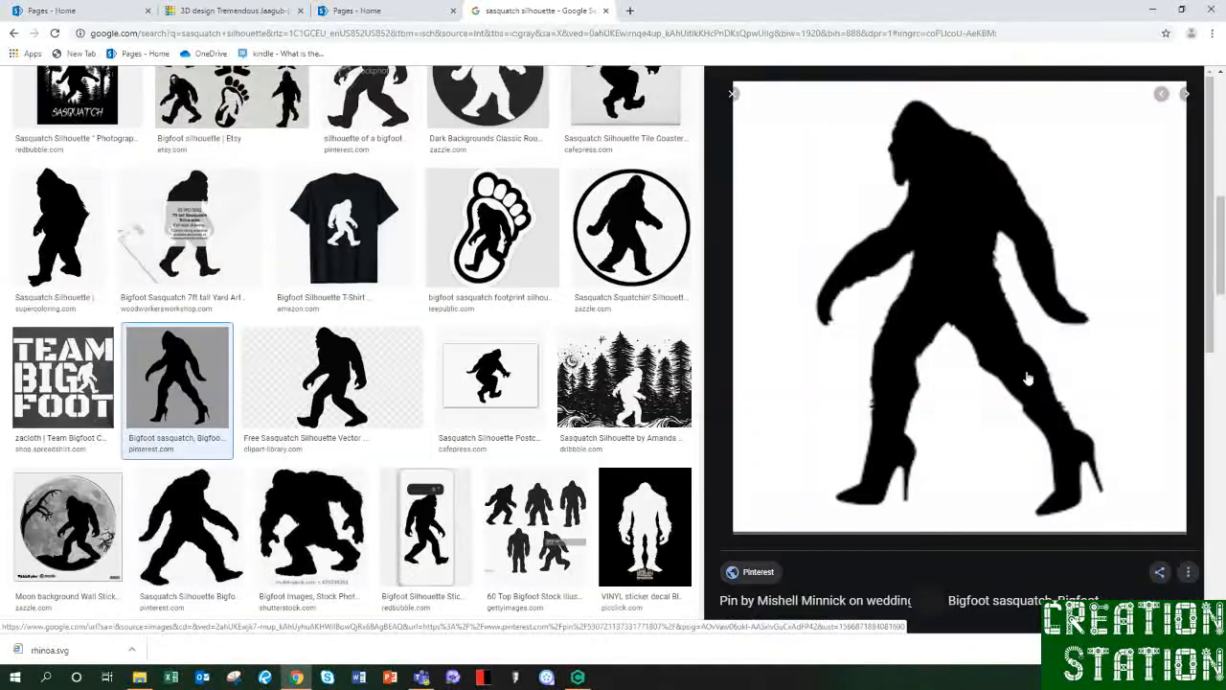
Save the Bigfoot silhouette wearing high heels as a JPEG image named "sassy" in the Downloads folder.
right_click(962, 279)
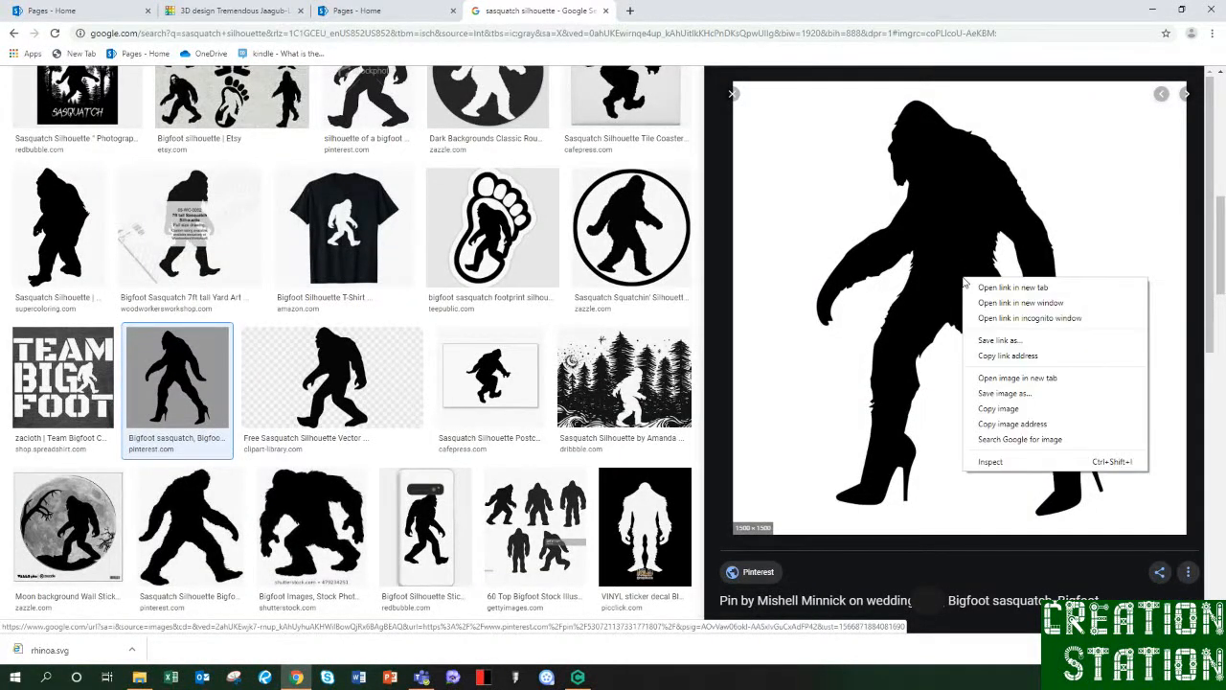
click(1006, 394)
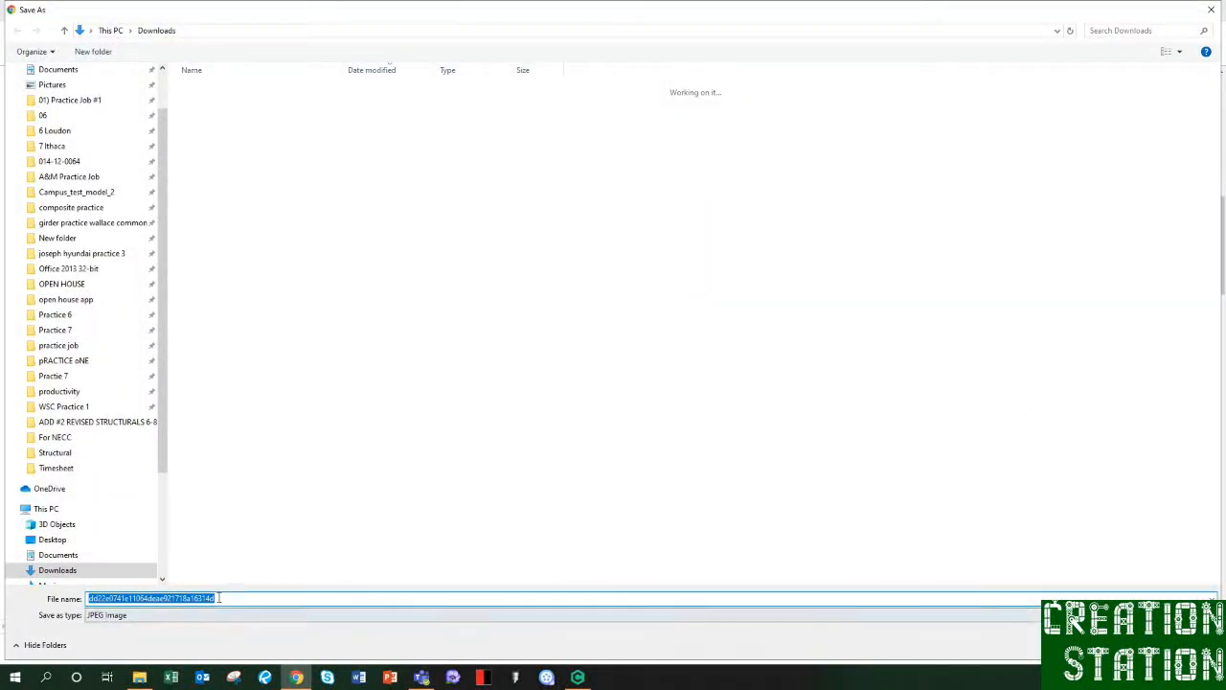
text(sassy)
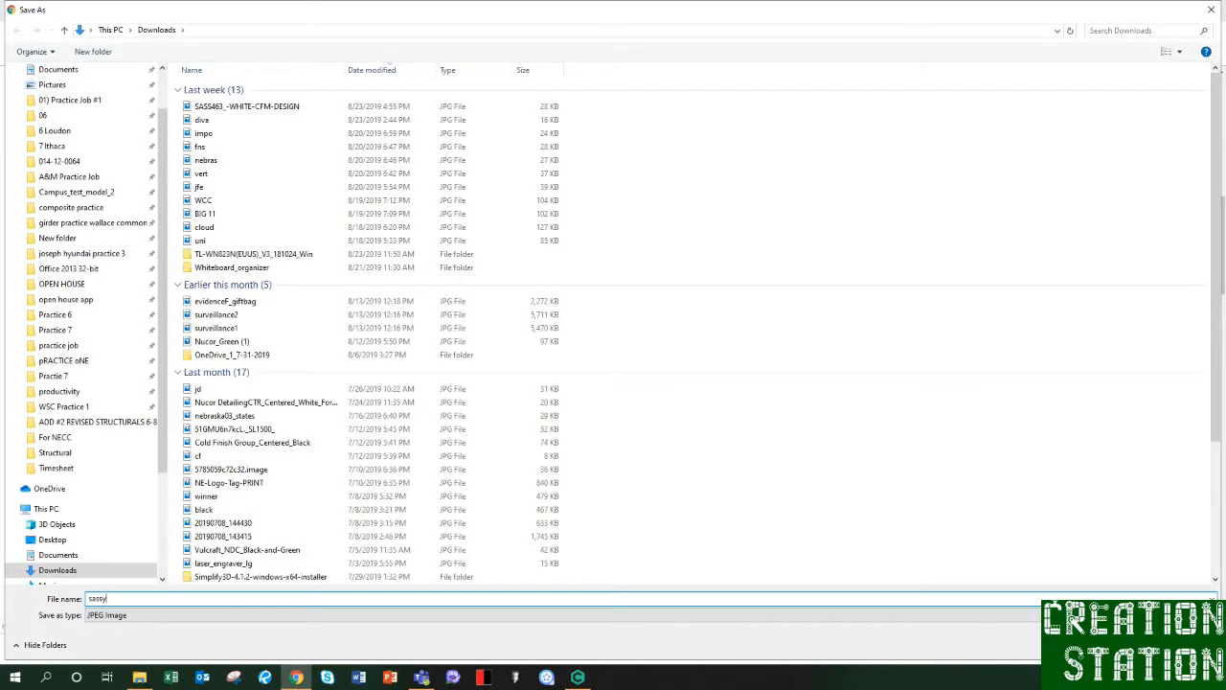
key(Return)
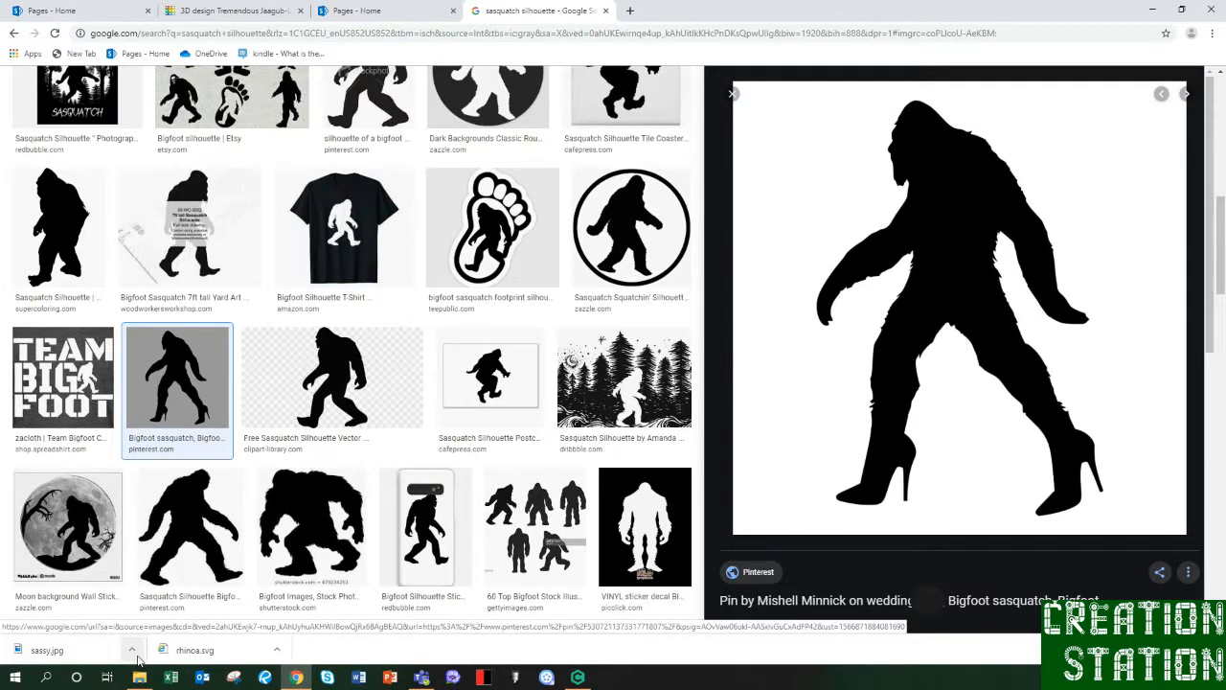
click(1151, 9)
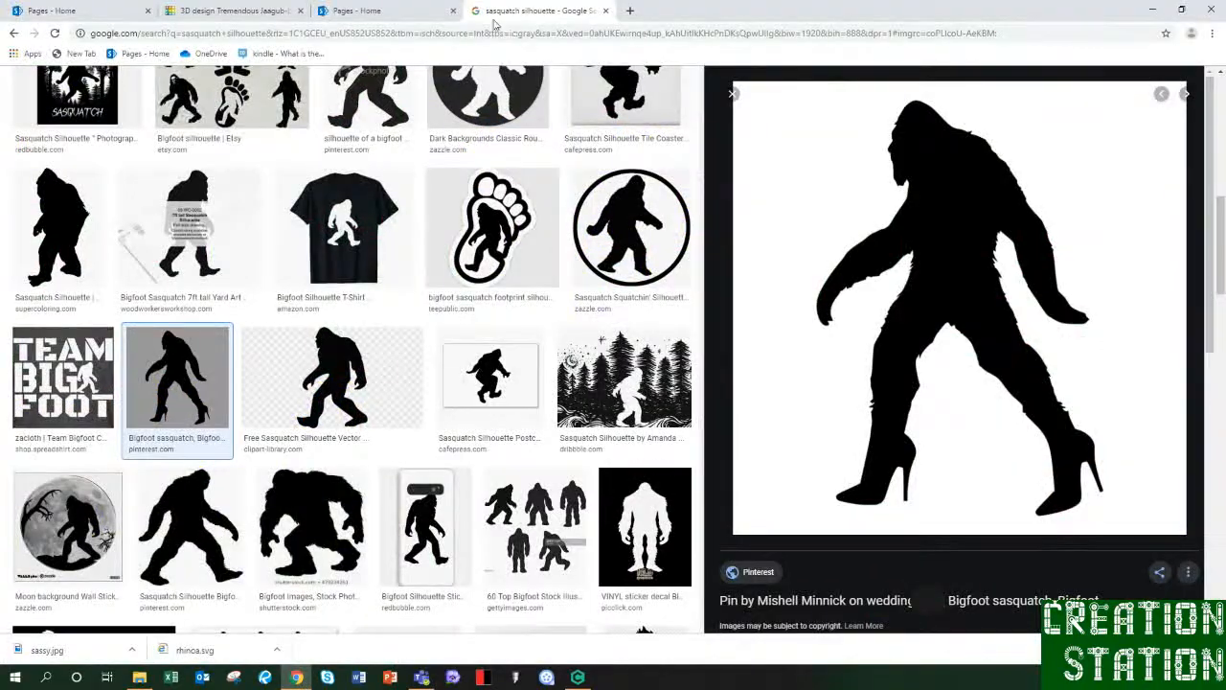
Search Google for "image to svg" in a new browser tab and open Convertio's JPG to SVG converter.
key(ctrl+t)
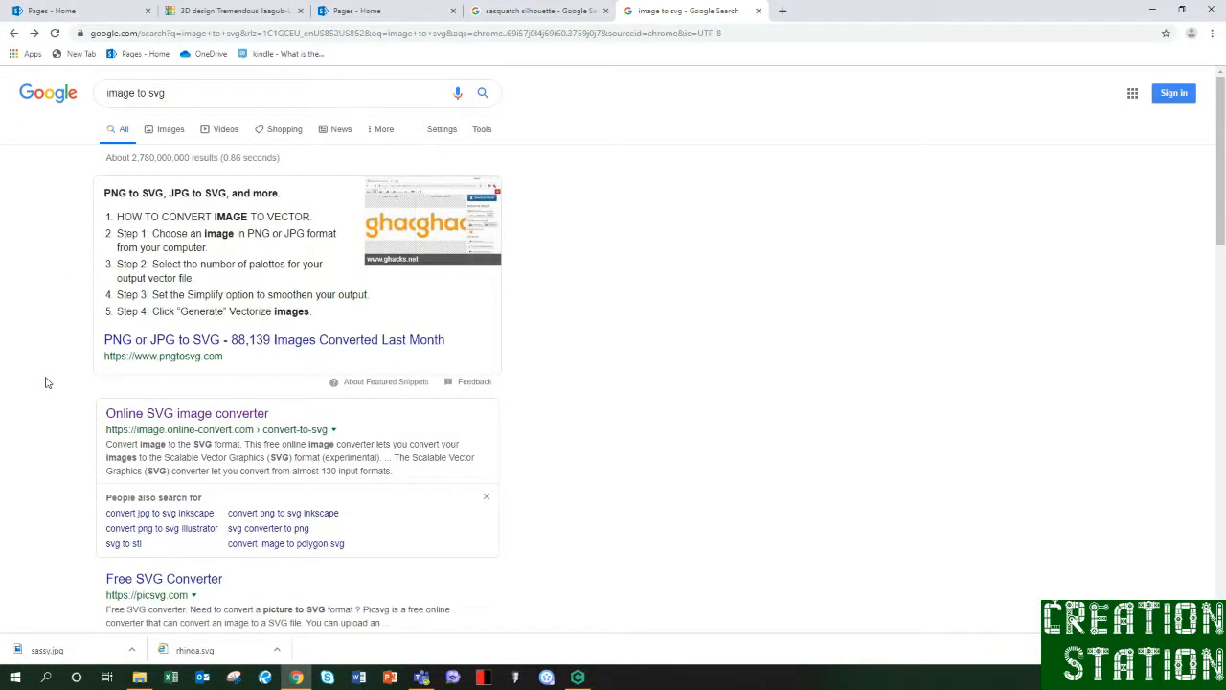
scroll(45, 383, down, 3)
scroll(46, 382, down, 1)
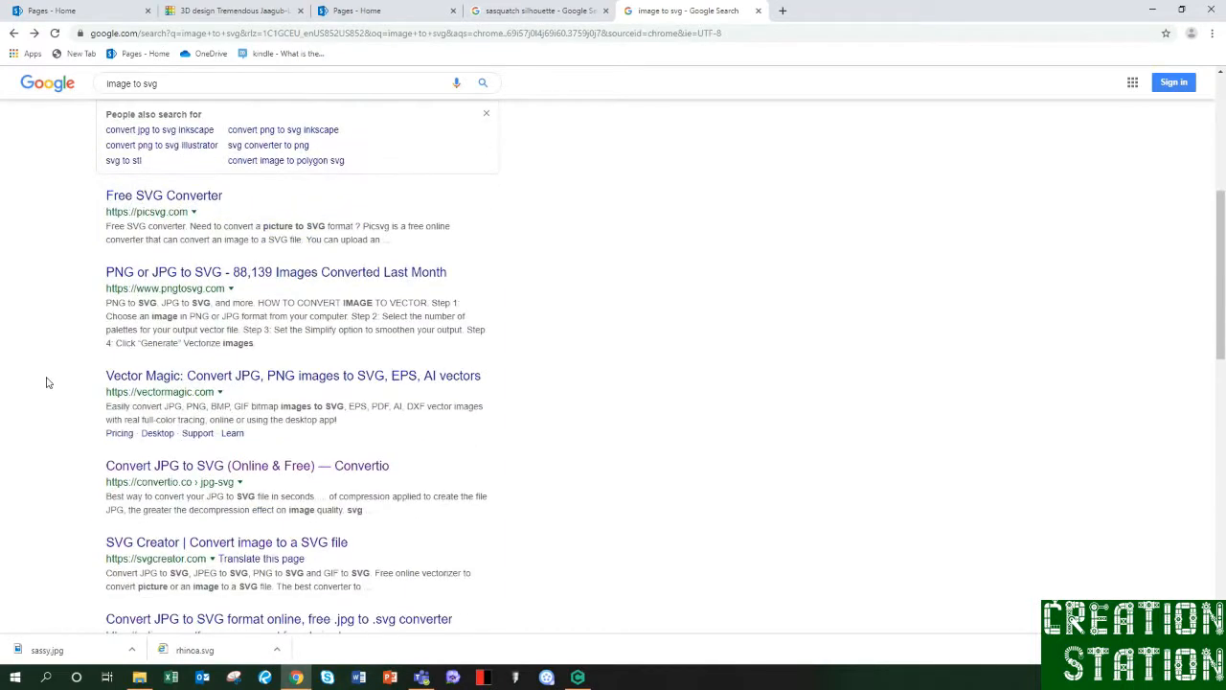
click(168, 468)
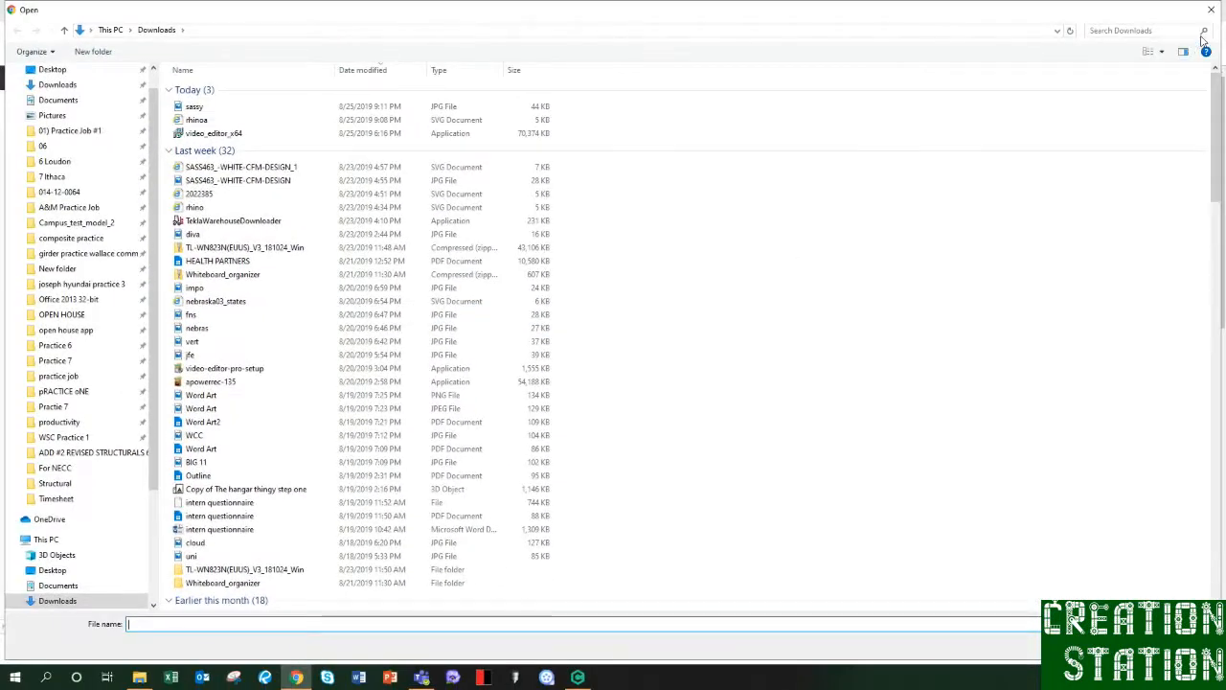
Show the preview pane in the file dialog and compare the large icon listing of Downloads with the details listing.
click(1184, 52)
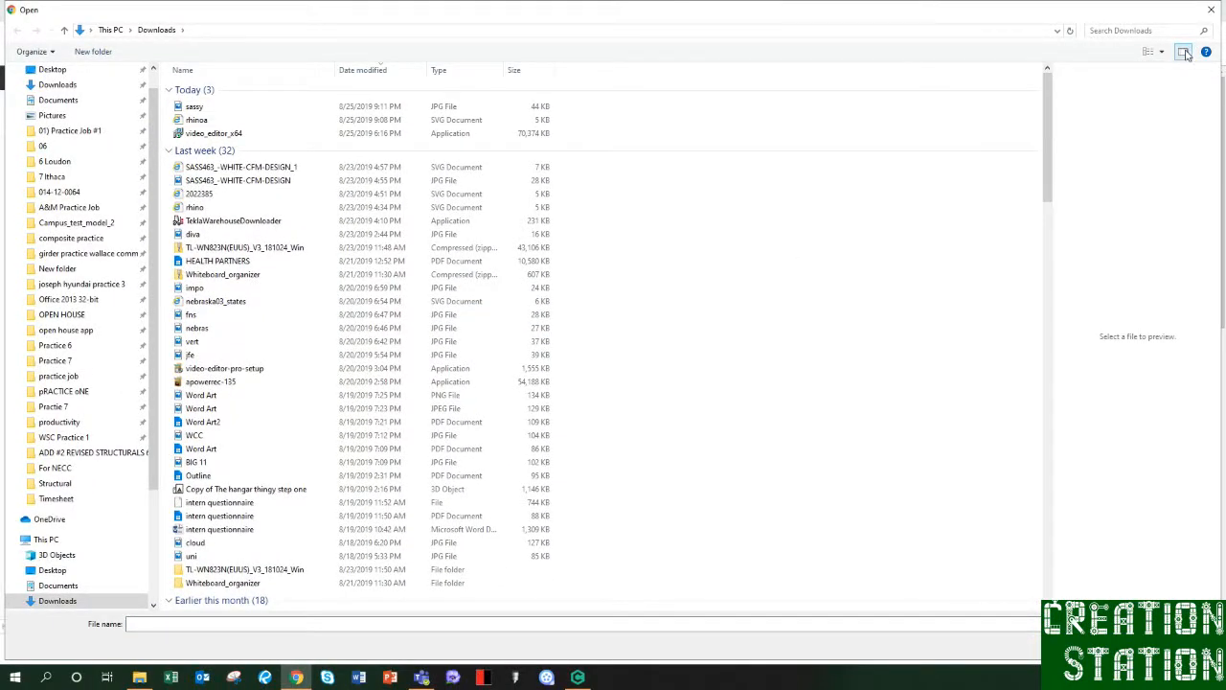
click(1161, 52)
click(1112, 35)
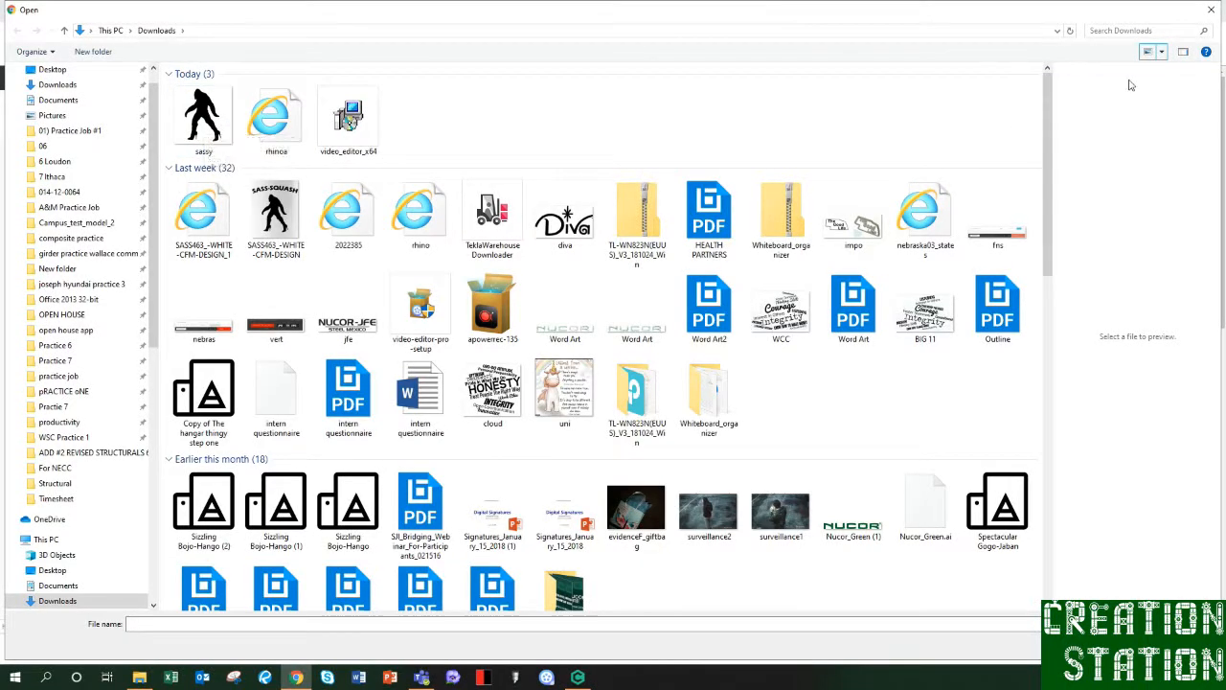
click(1161, 52)
click(1166, 133)
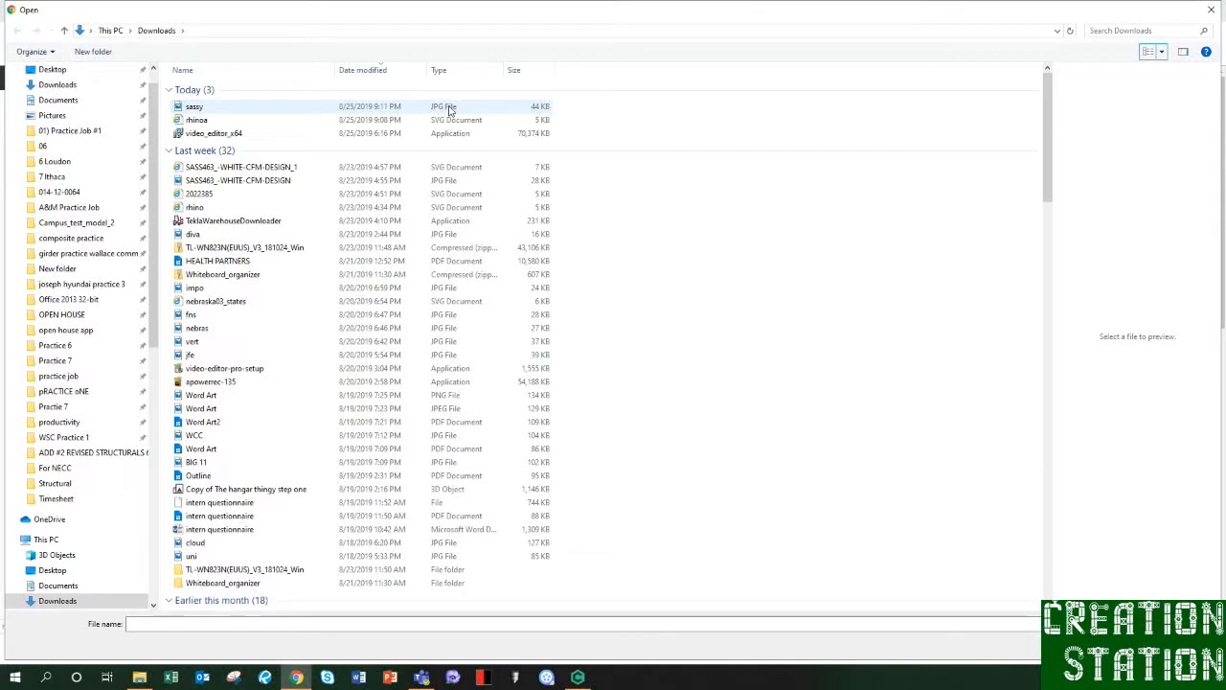
Convert sassy.jpg from the Downloads folder to SVG and download the converted file.
double_click(204, 109)
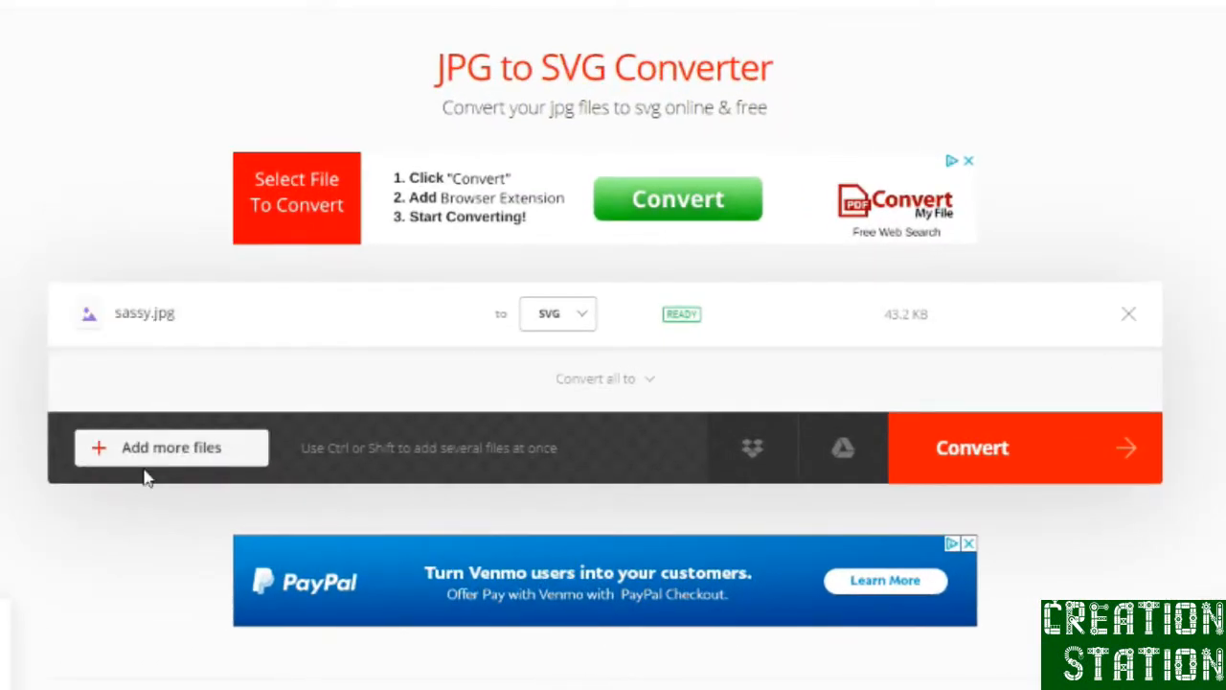
click(965, 453)
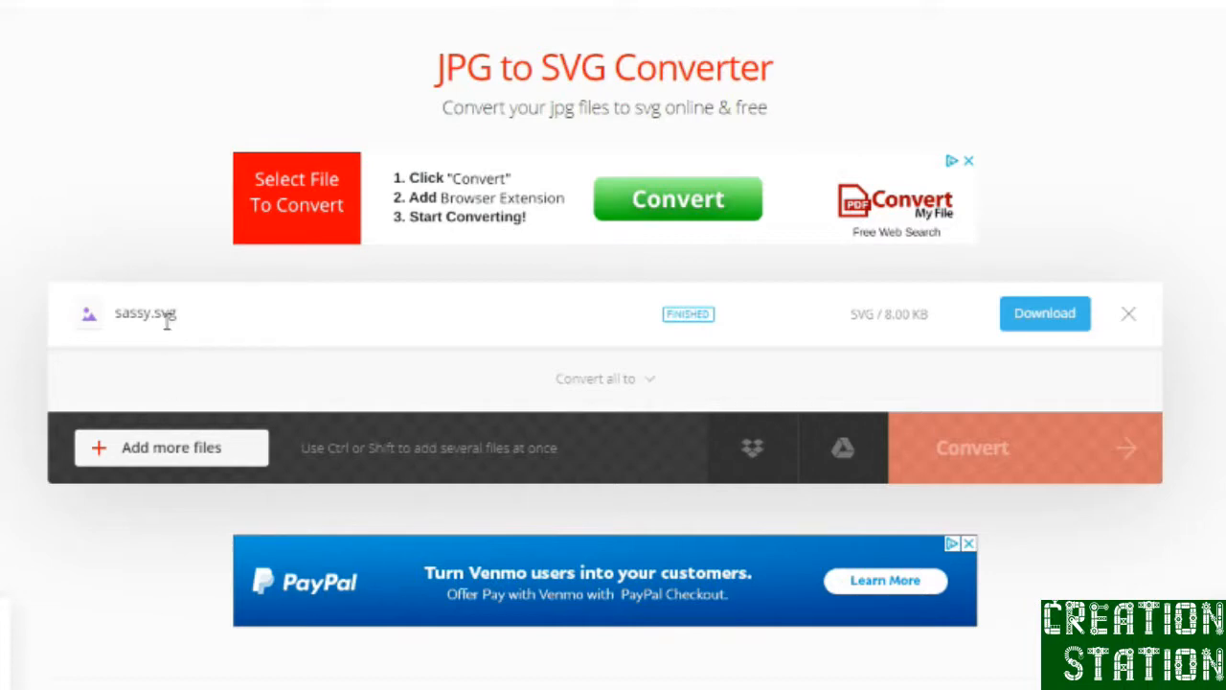
click(1061, 312)
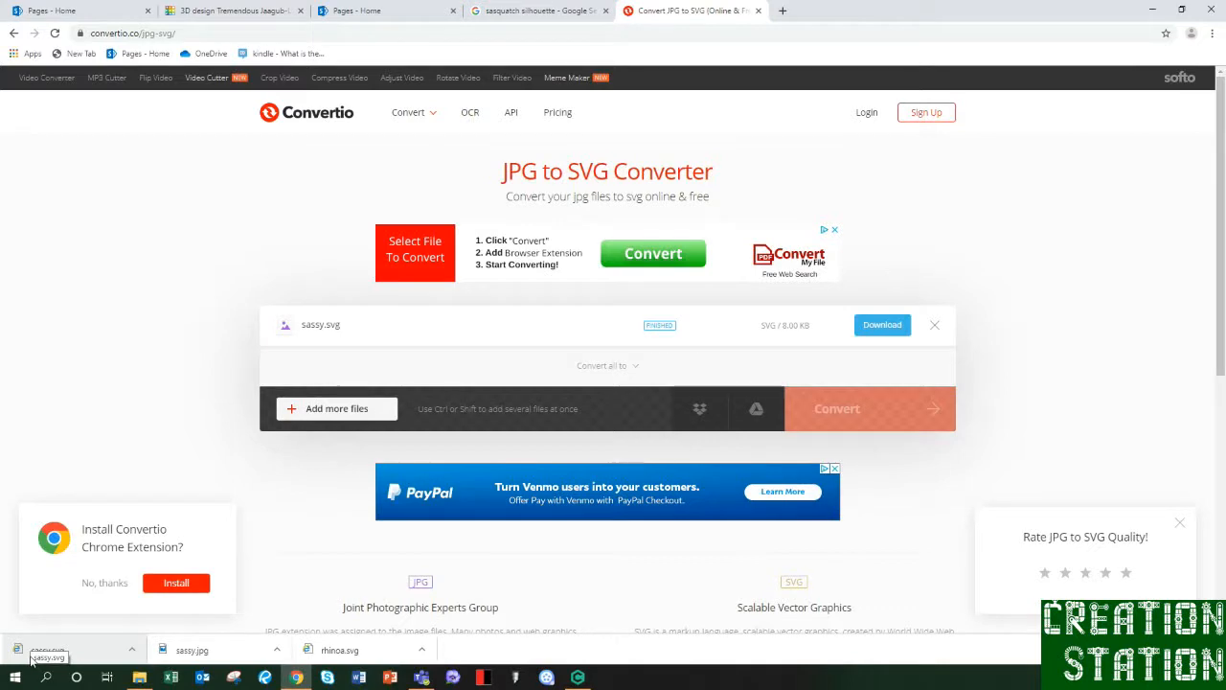
Switch to File Explorer and check the Downloads folder for the converted sassy SVG file.
click(141, 676)
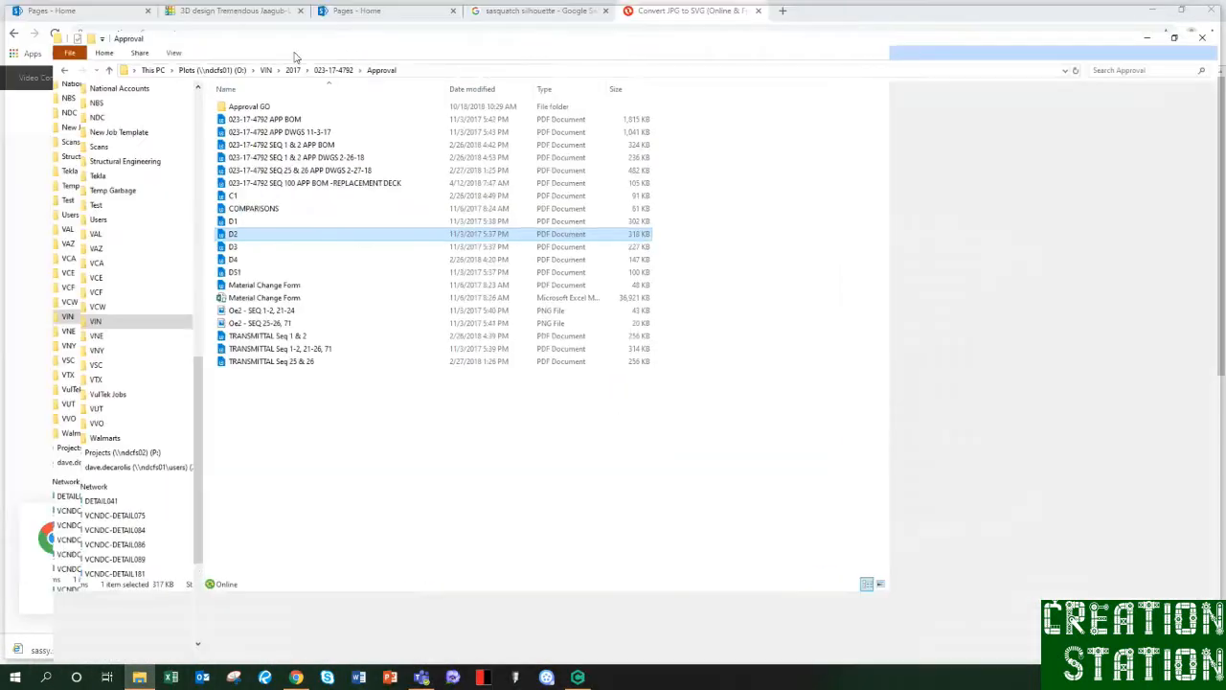
drag(151, 370, 150, 92)
click(80, 102)
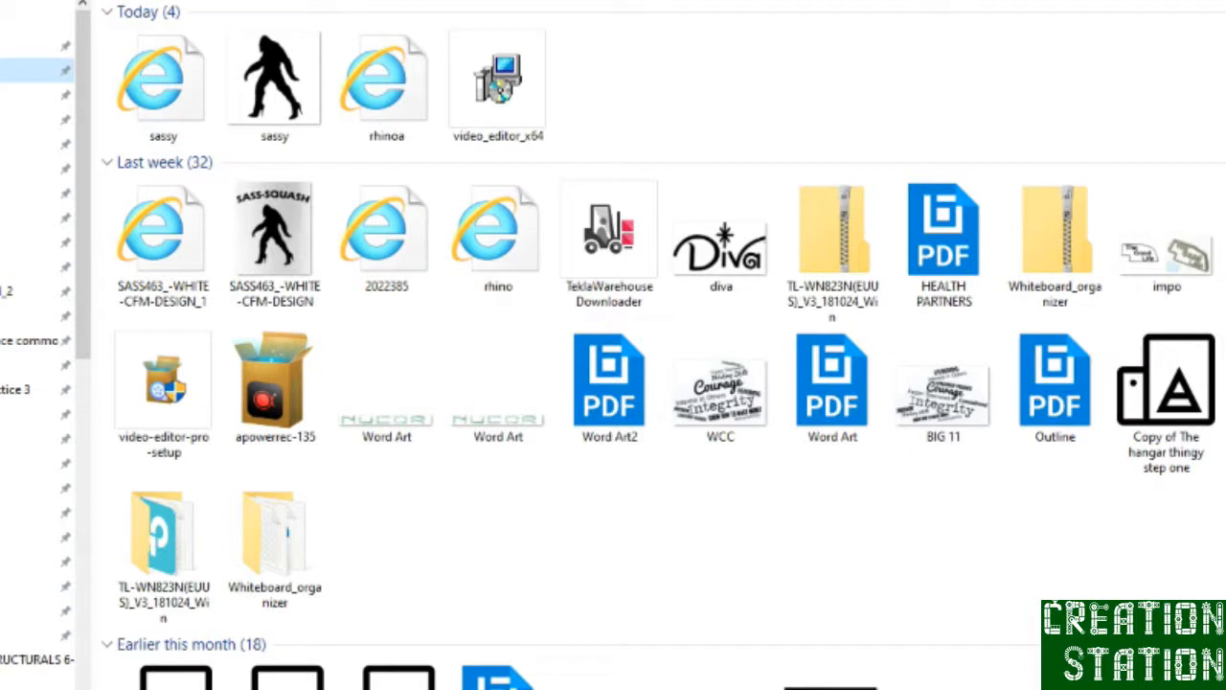
key(ctrl+shift+6)
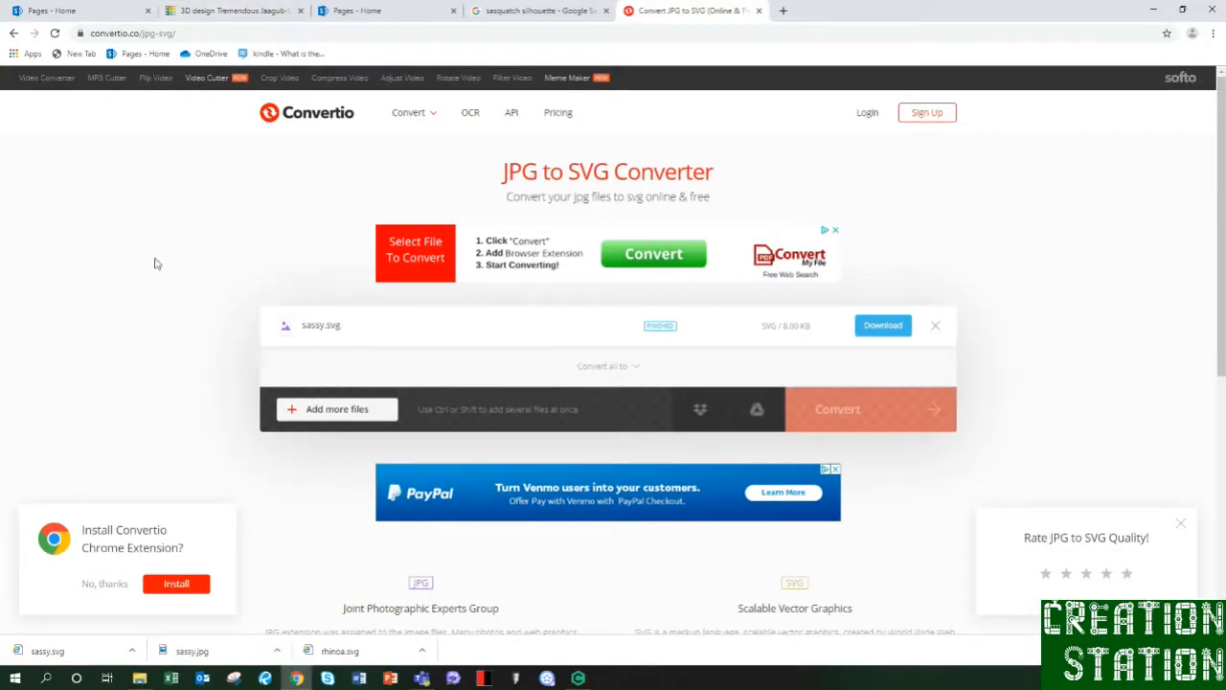
Switch to the Tinkercad design and choose sassy.svg from the Downloads folder as the shape to import.
click(208, 13)
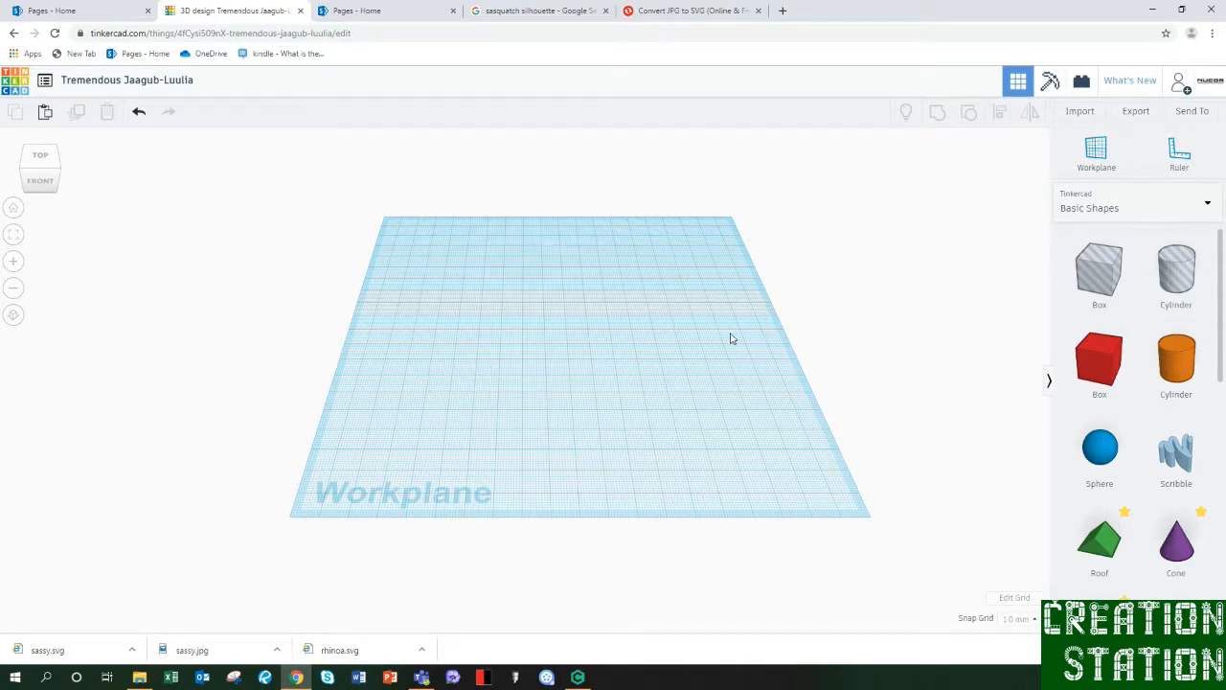
click(1084, 112)
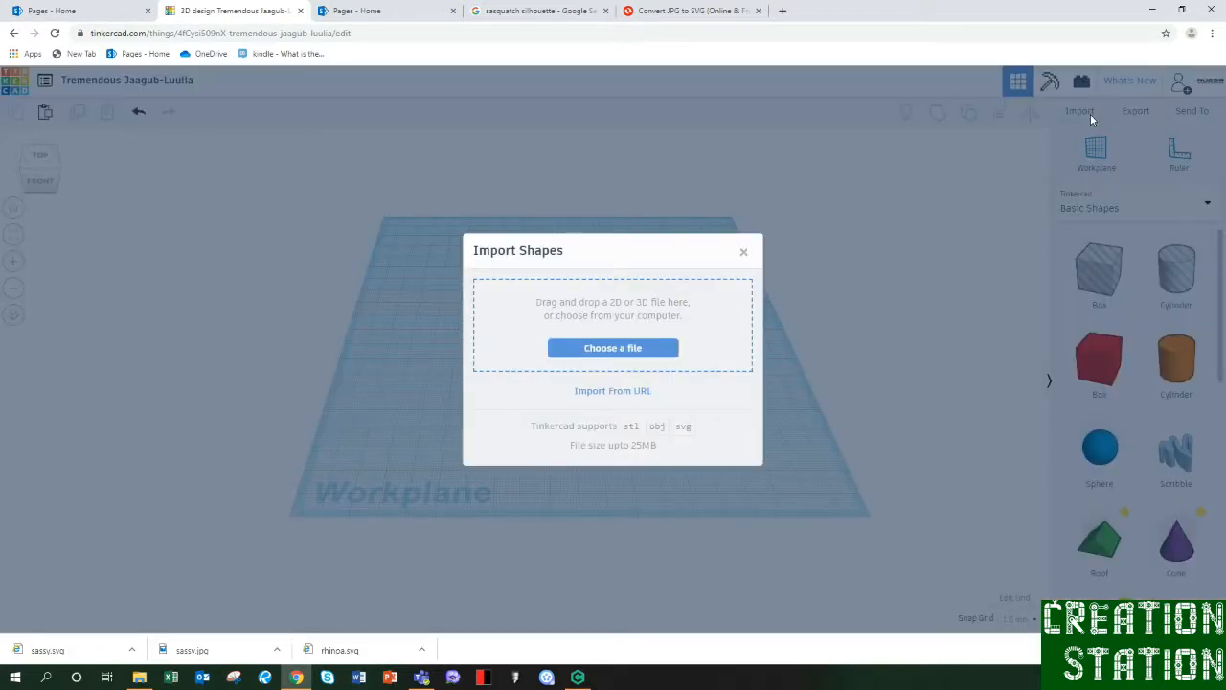
click(610, 353)
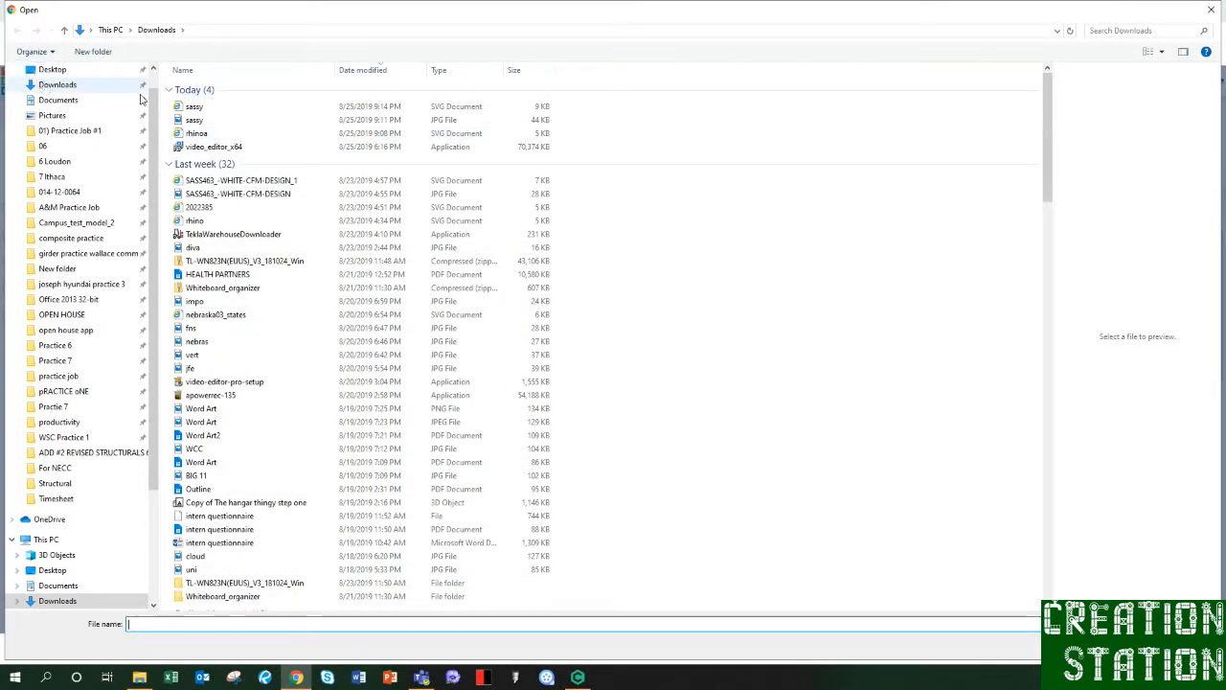
double_click(319, 114)
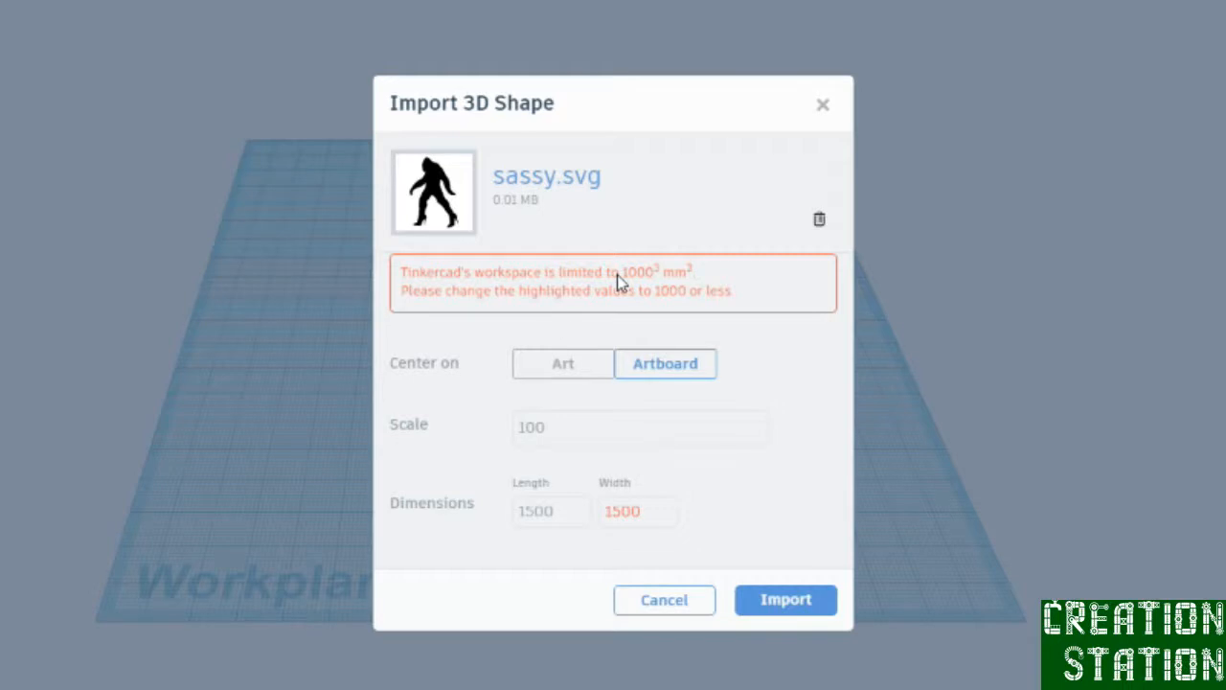
Set the import scale of sassy.svg to 10 and import it centred on the artboard.
click(555, 427)
double_click(563, 427)
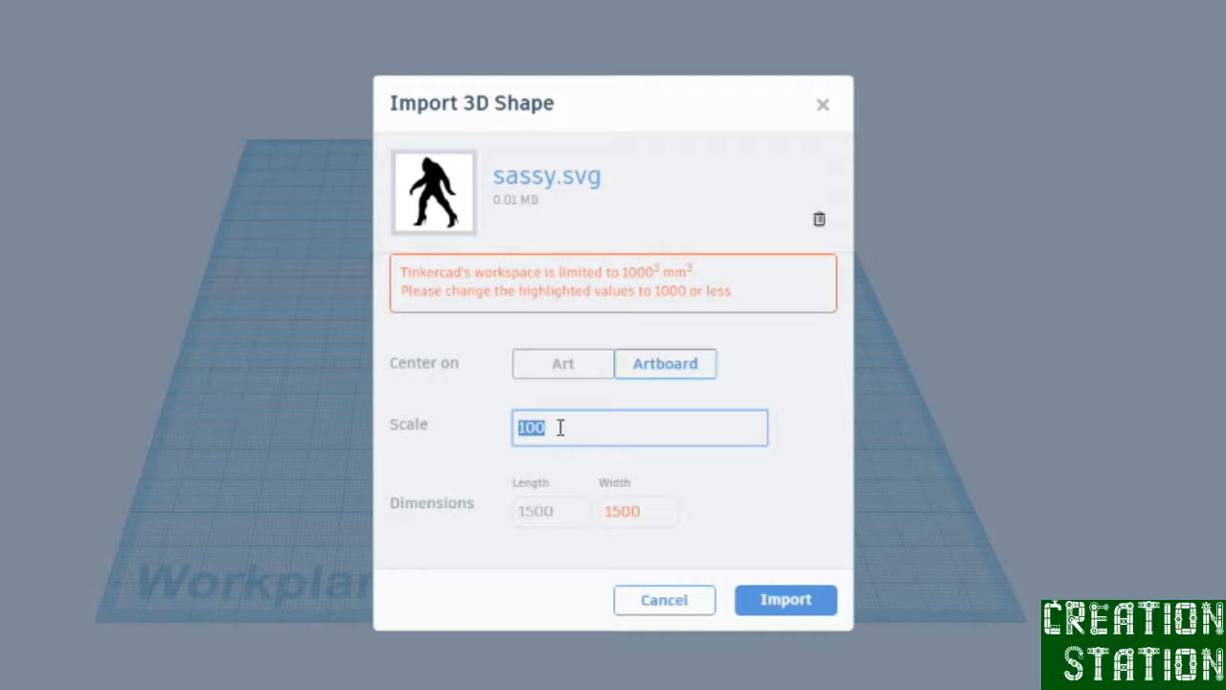
text(10)
click(803, 608)
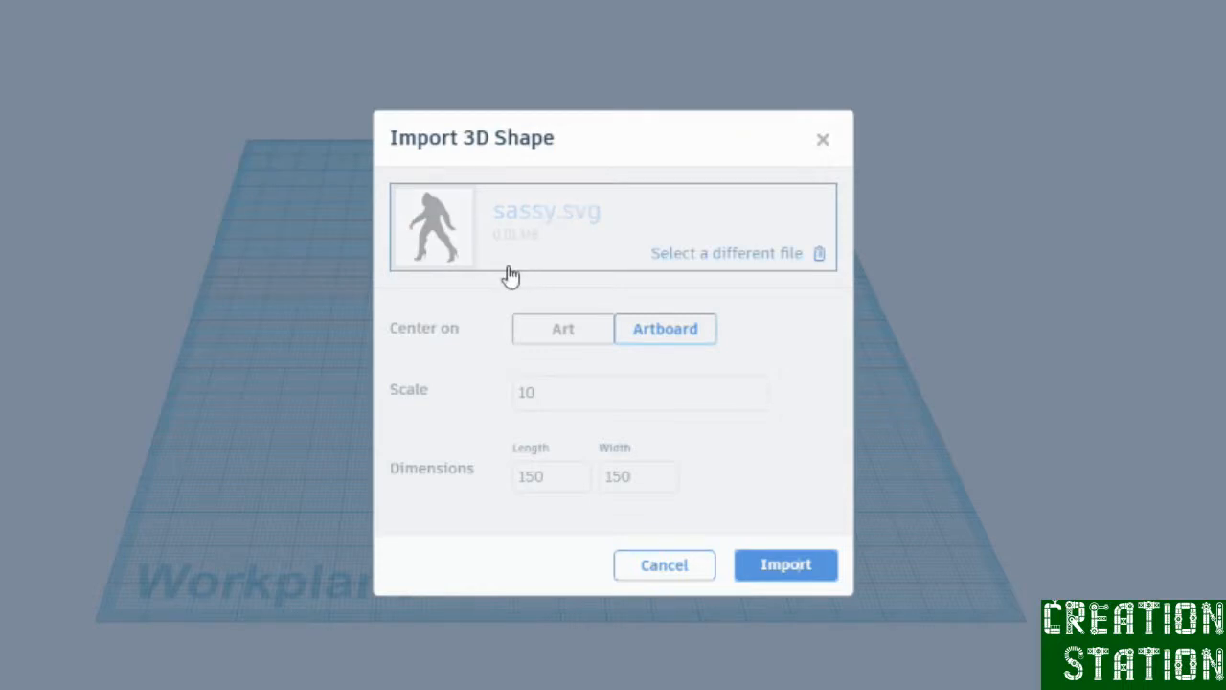
click(781, 566)
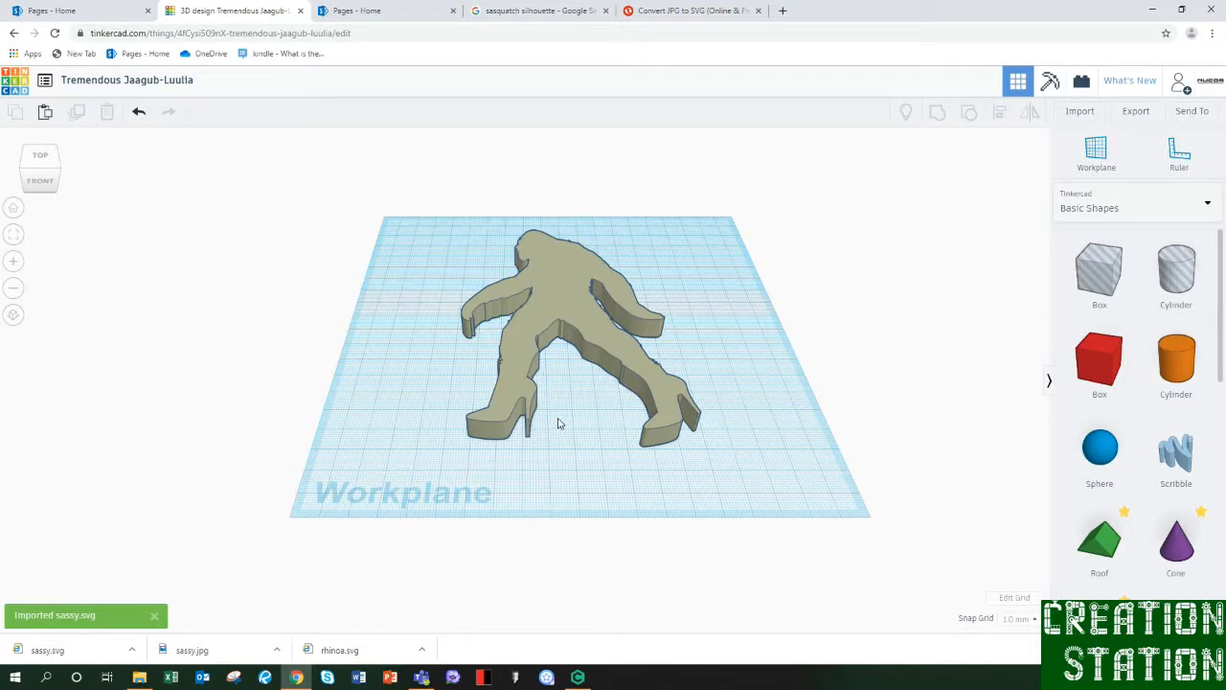
Select the imported sasquatch shape and slightly reduce its length and width on the workplane.
right_drag(534, 393, 570, 368)
scroll(536, 437, up, 2)
scroll(541, 393, up, 2)
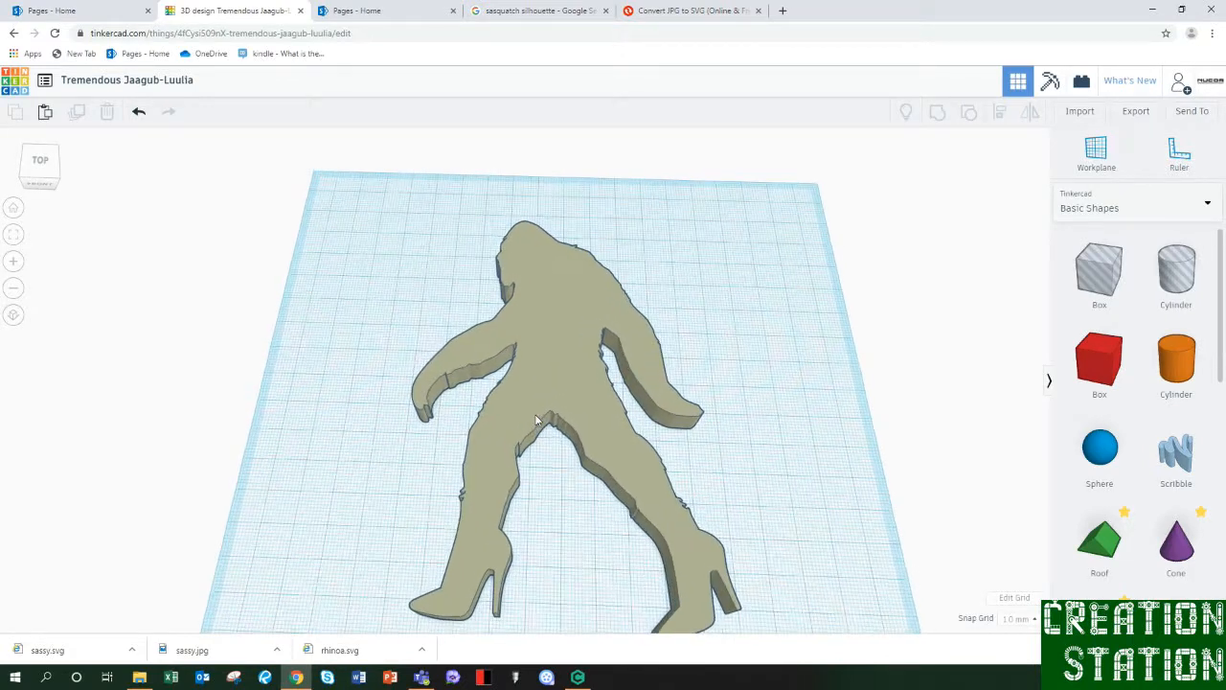
scroll(543, 369, down, 2)
click(545, 358)
right_drag(360, 505, 362, 463)
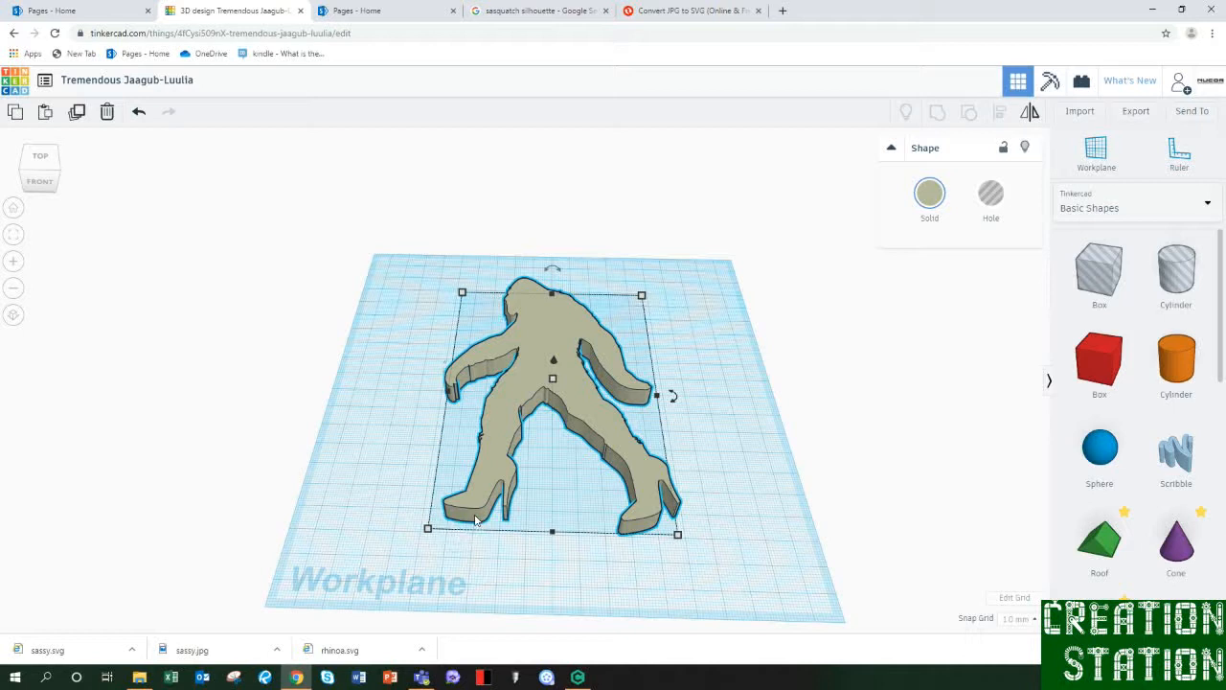
mouse_move(552, 533)
mouse_down()
mouse_move(561, 583)
mouse_move(552, 519)
mouse_up()
drag(450, 387, 491, 386)
Raise the sasquatch above the workplane and drop it back down onto the workplane.
drag(574, 376, 584, 260)
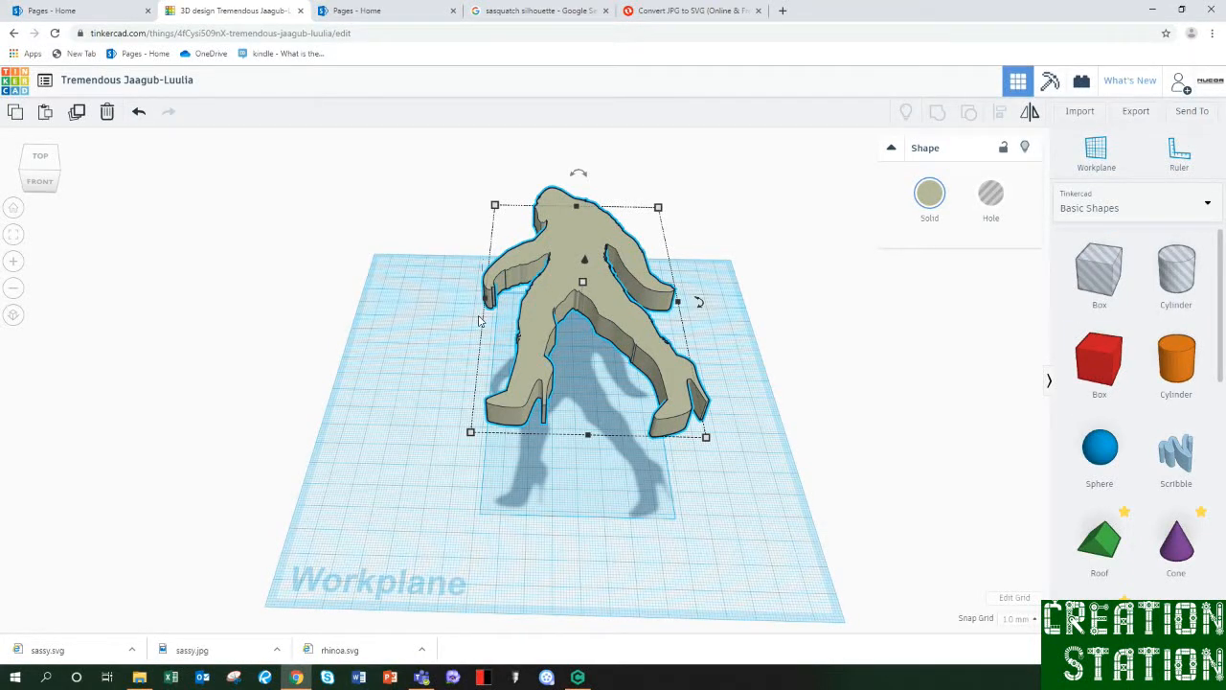
key(d)
right_drag(514, 497, 534, 450)
right_drag(514, 397, 536, 381)
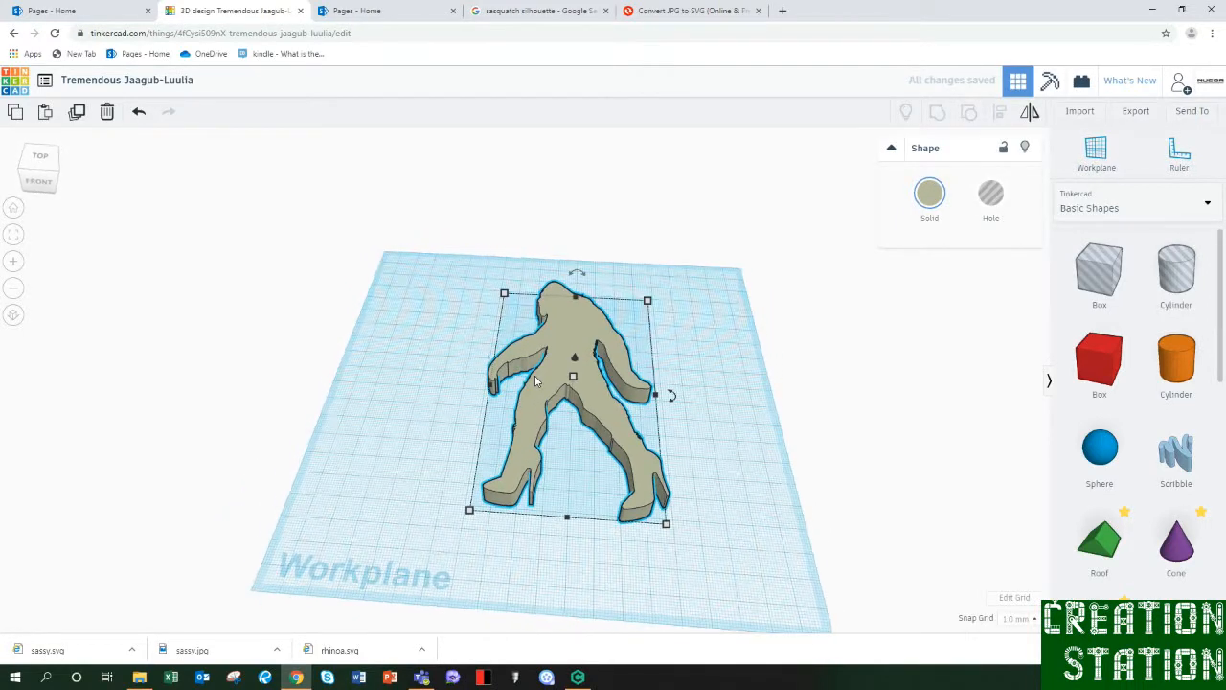
Widen the sasquatch to about 83 mm.
drag(487, 401, 469, 401)
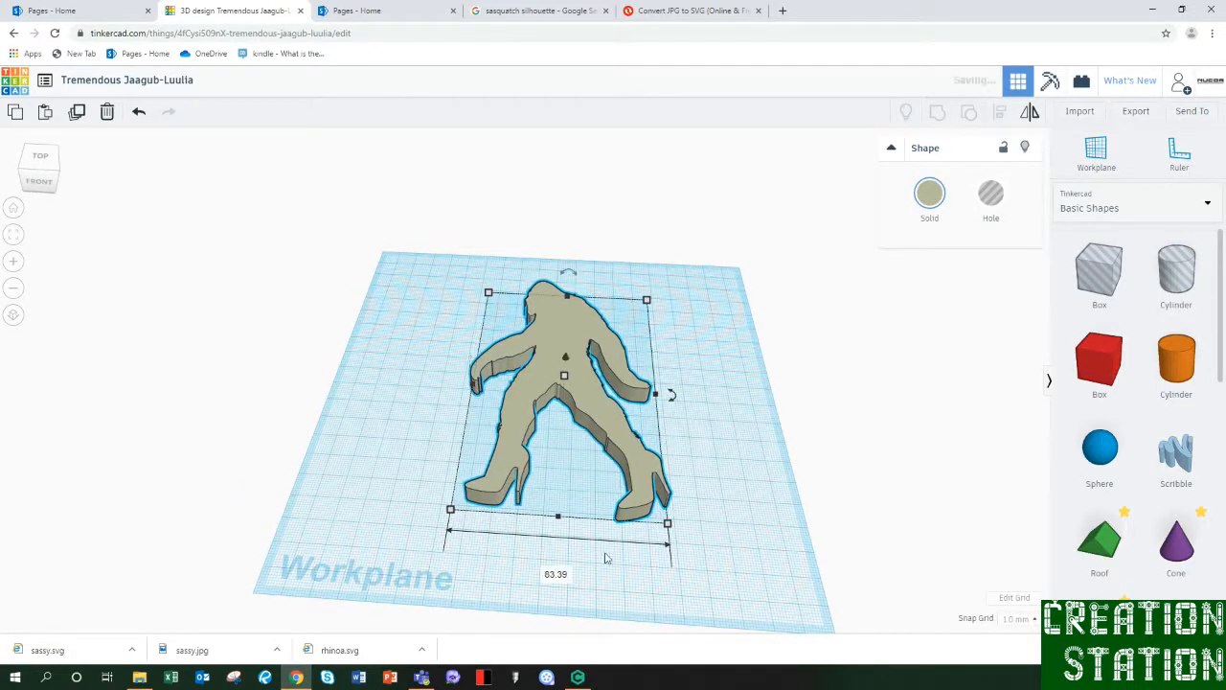
middle_drag(715, 391, 649, 378)
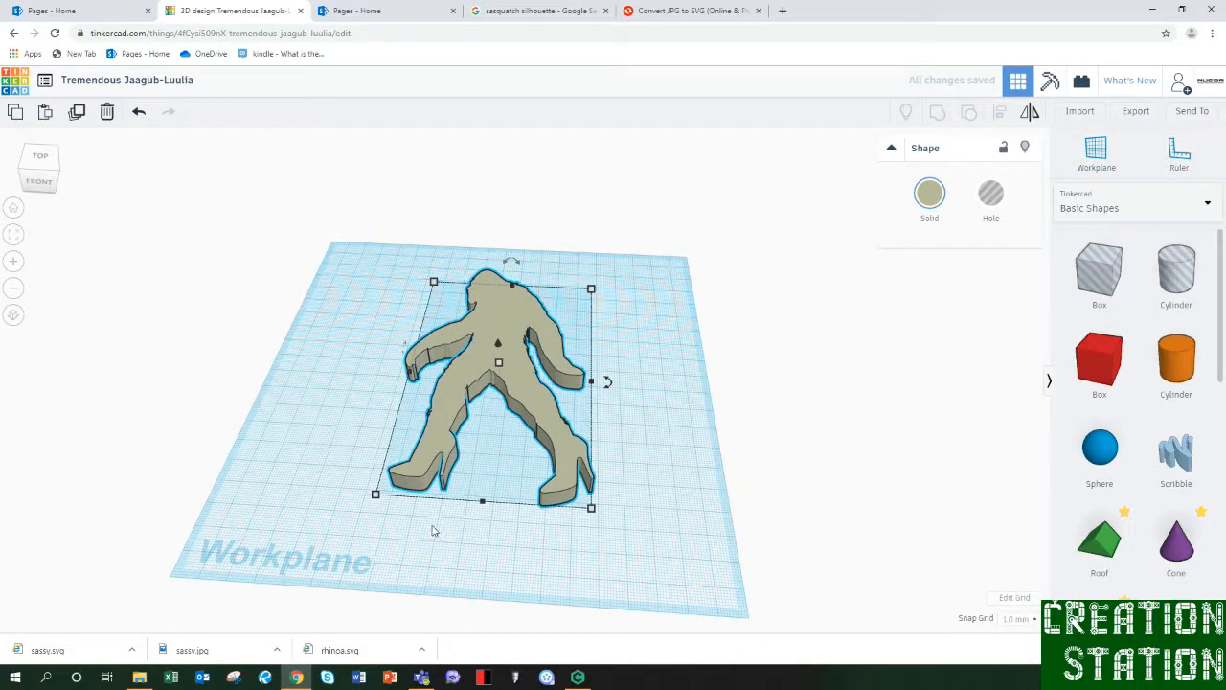
right_drag(468, 436, 488, 460)
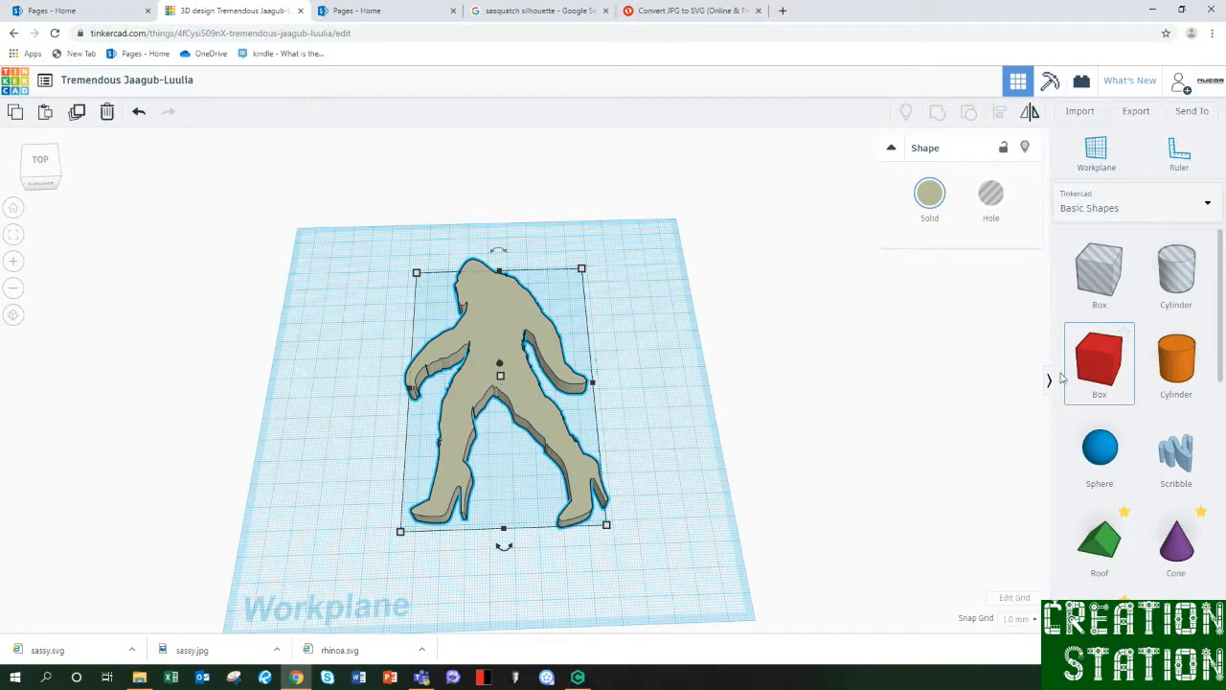
Add a solid cylinder about 159 by 160 mm around the sasquatch and lower its top below the sasquatch's top surface.
drag(1177, 362, 718, 565)
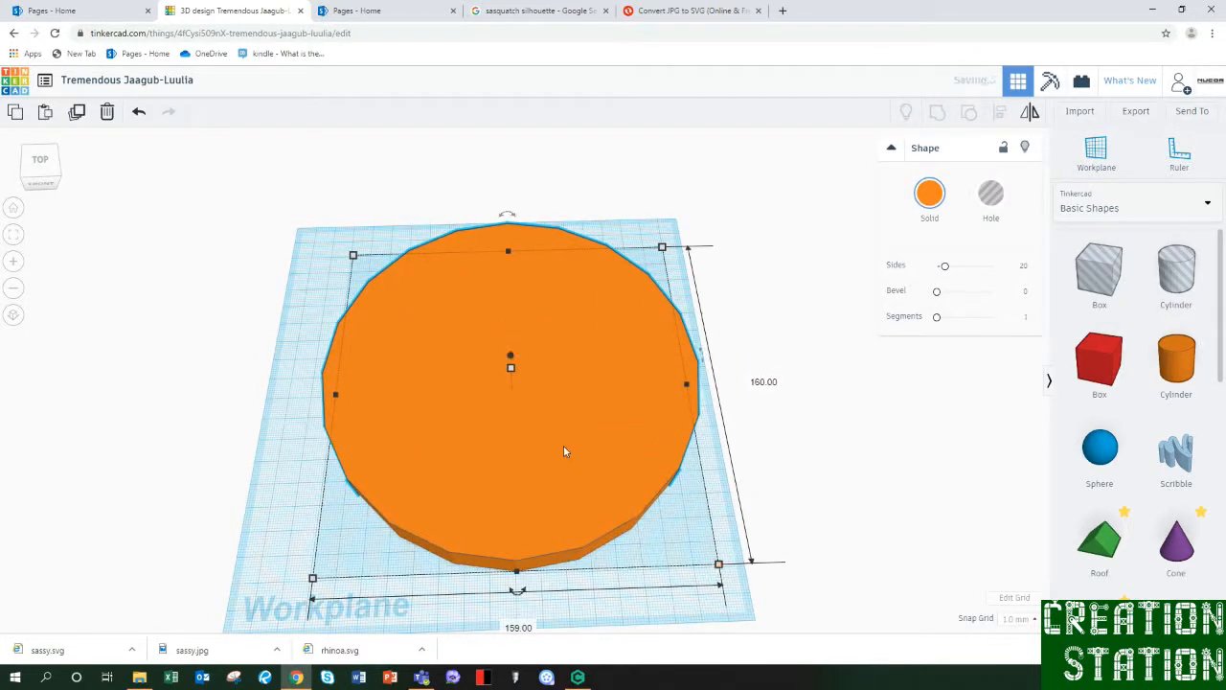
right_drag(563, 445, 532, 390)
drag(508, 354, 511, 380)
right_drag(496, 399, 548, 402)
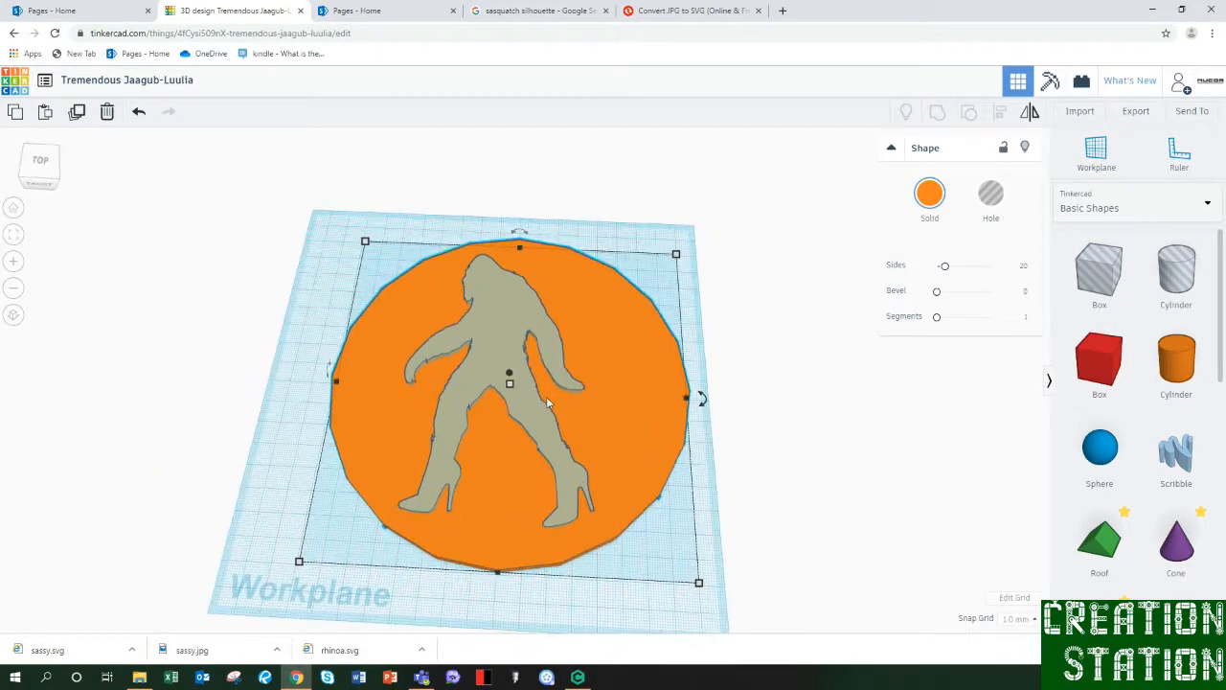
Select the sasquatch and the cylinder together and align their centres along both the width and length of the workplane.
drag(659, 151, 582, 197)
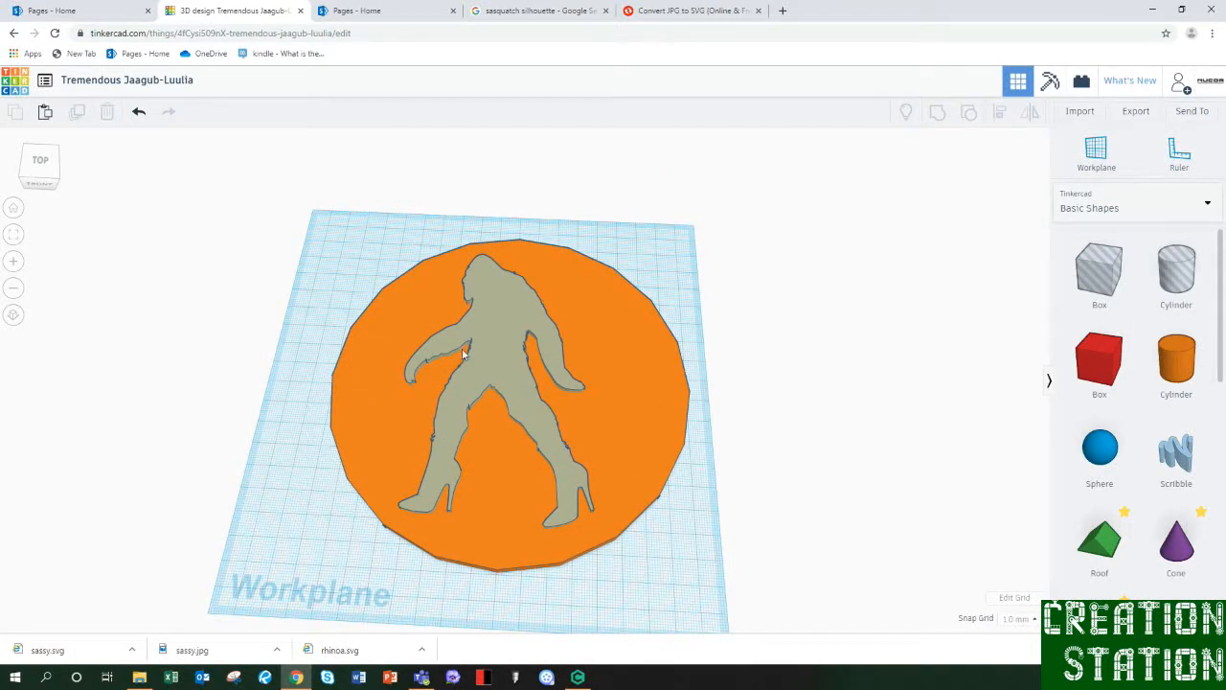
drag(658, 216, 254, 576)
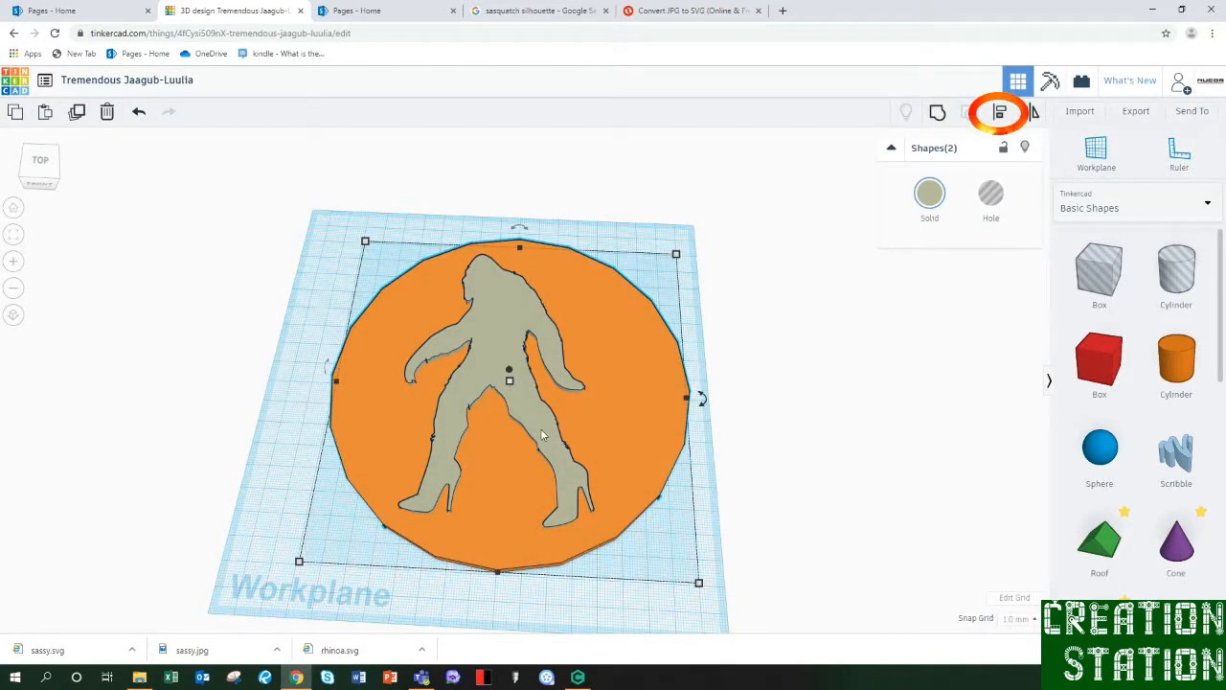
click(998, 117)
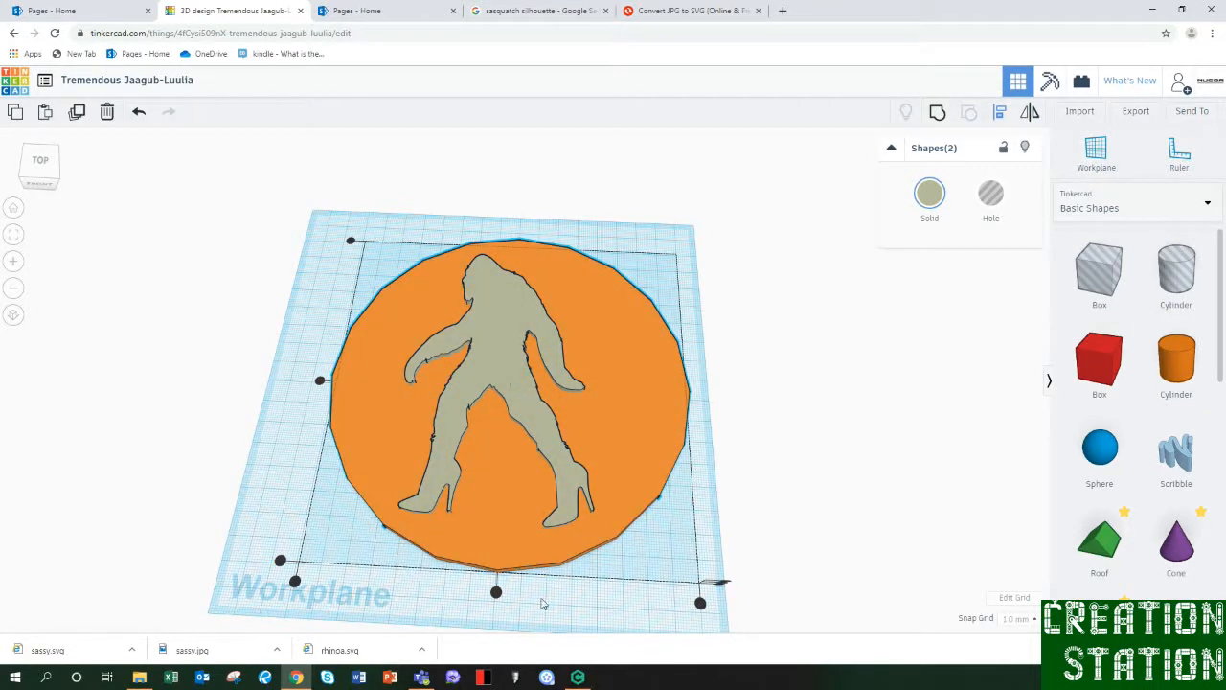
click(497, 593)
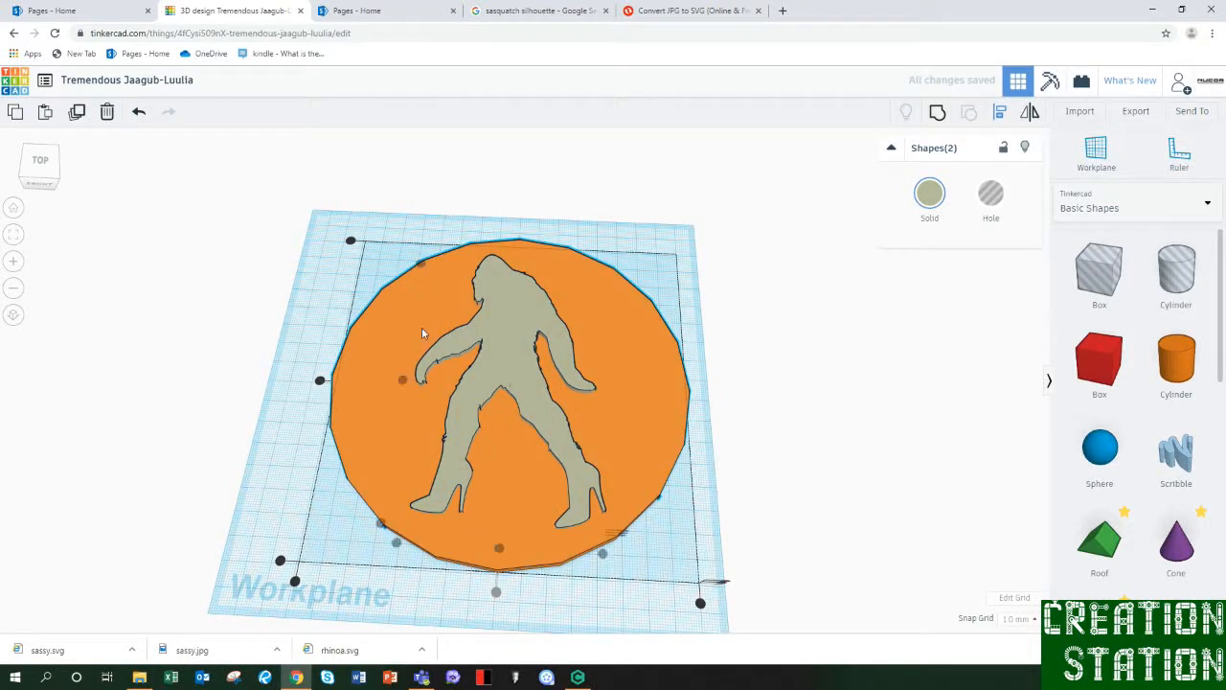
click(318, 382)
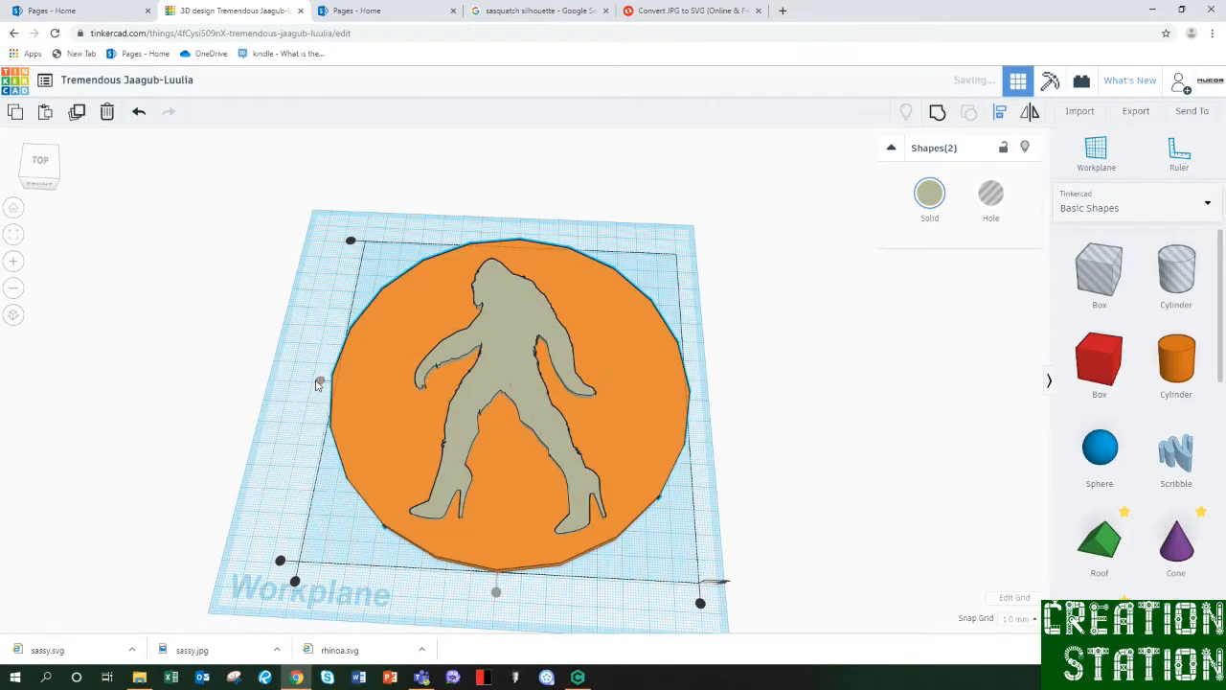
right_drag(243, 422, 278, 382)
right_drag(542, 274, 546, 326)
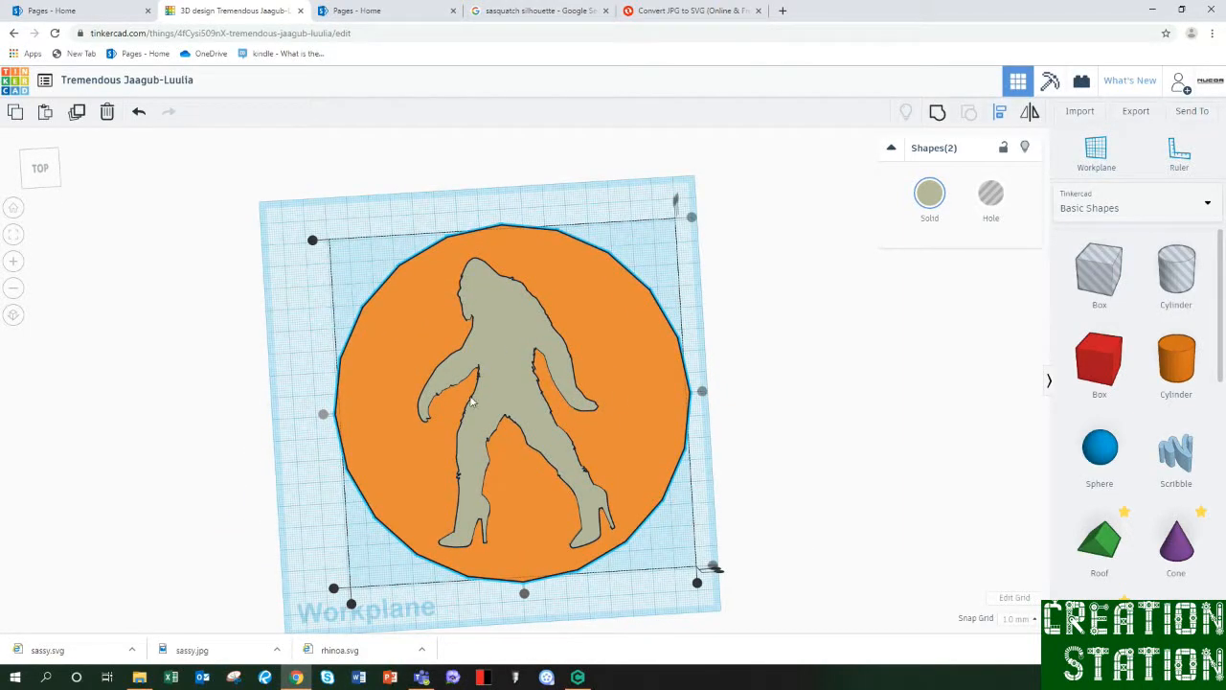
right_drag(771, 394, 747, 384)
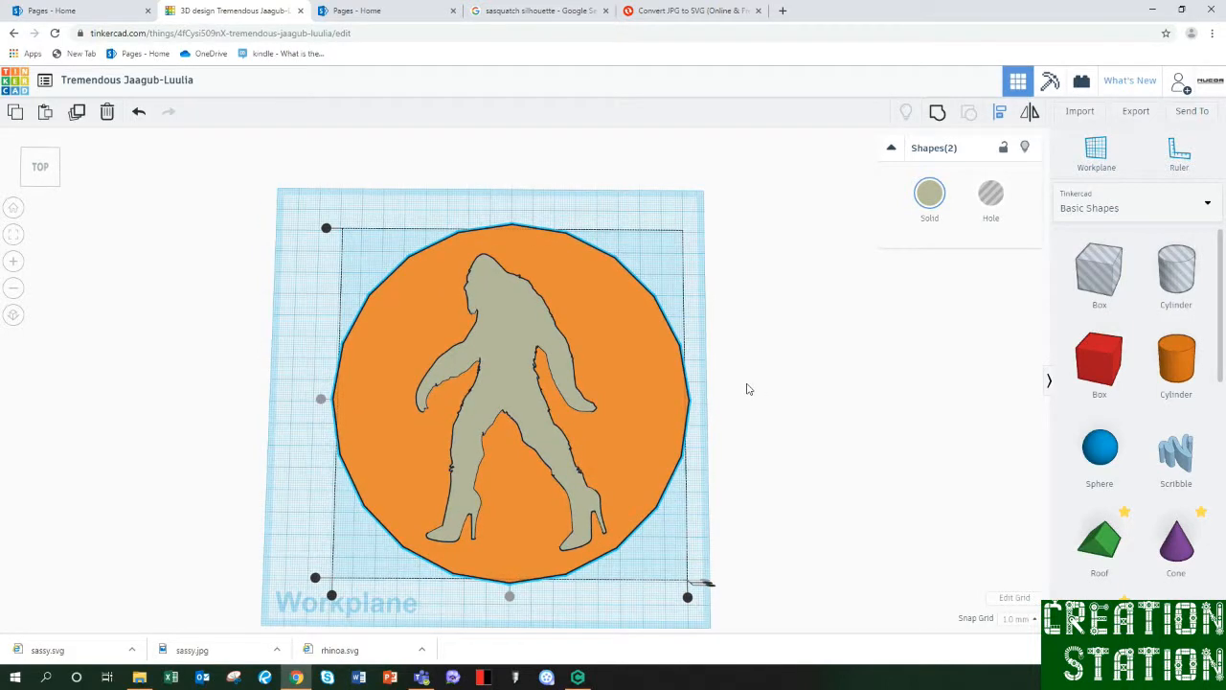
right_drag(788, 374, 747, 322)
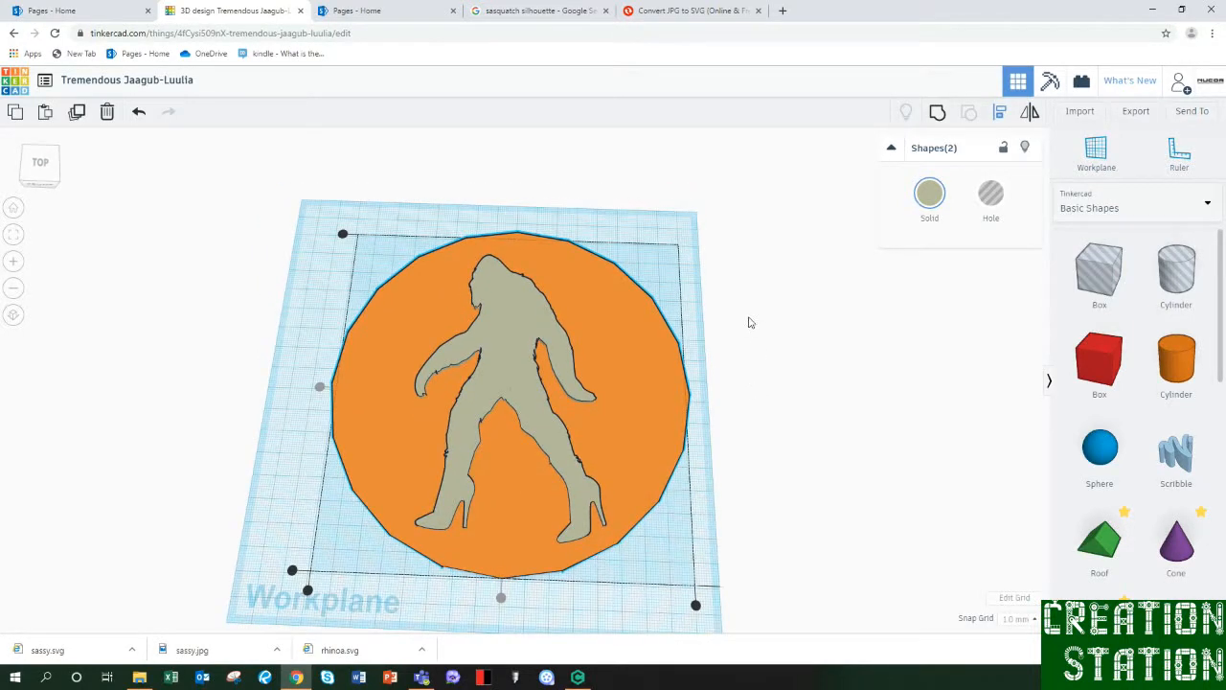
right_drag(766, 403, 757, 367)
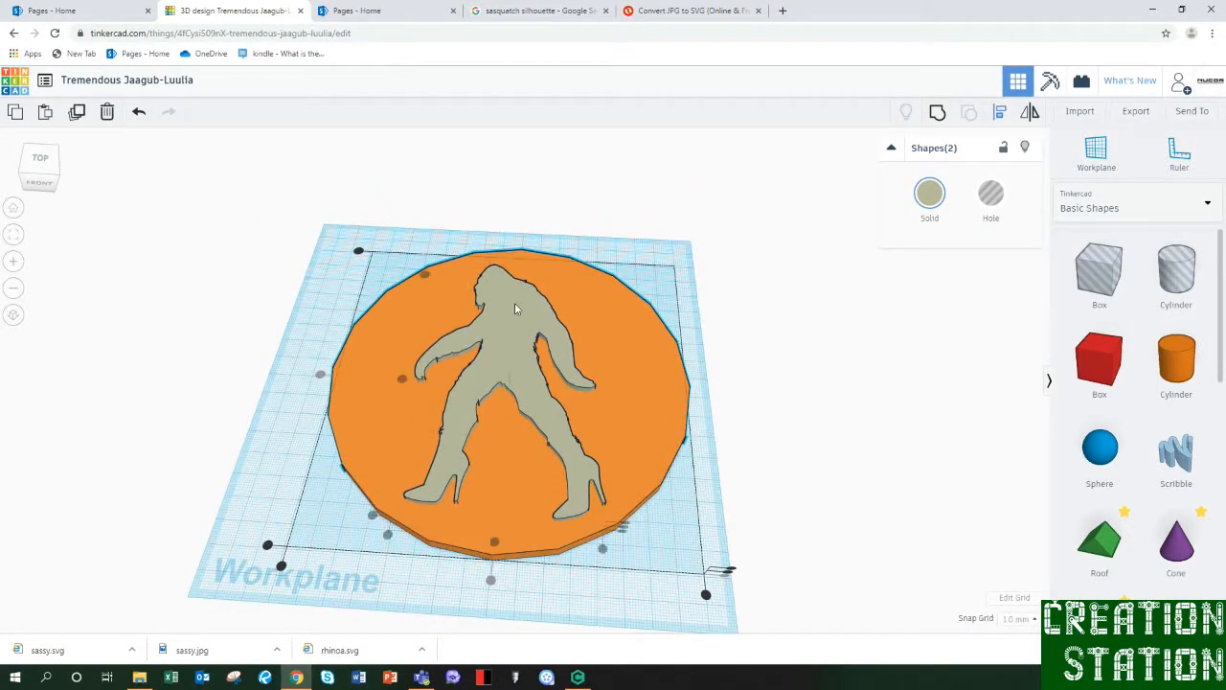
click(910, 311)
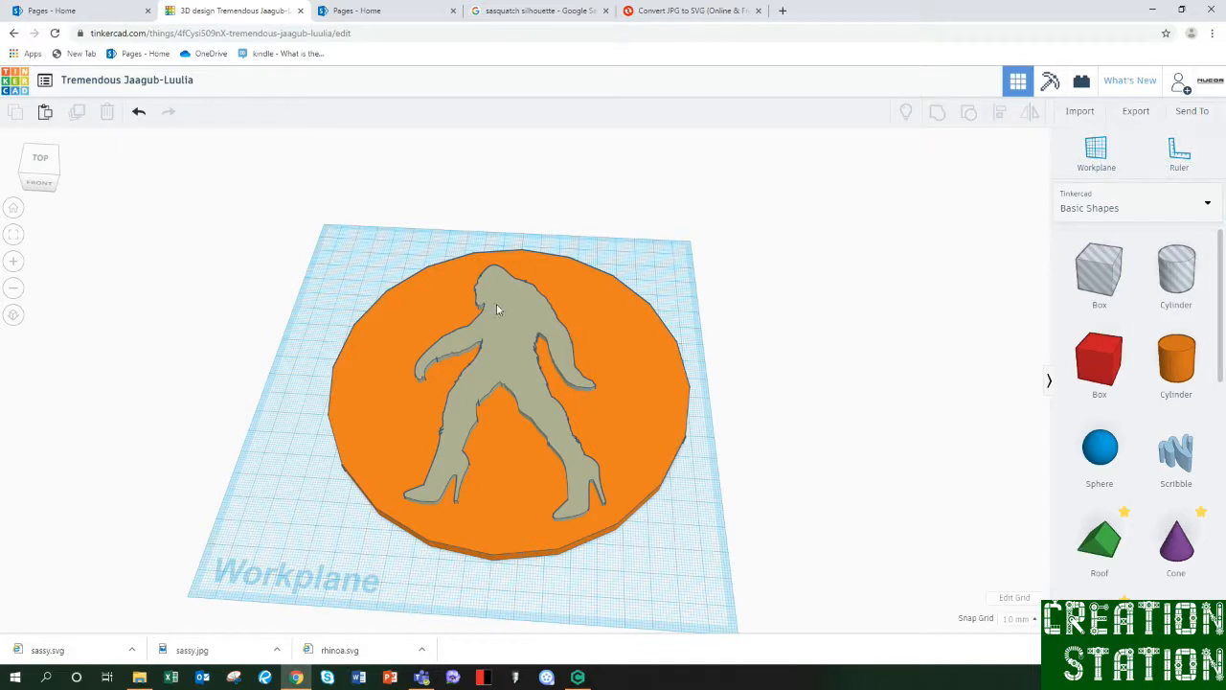
Turn the sasquatch into a hole and group it with the orange cylinder to cut out the silhouette.
click(516, 340)
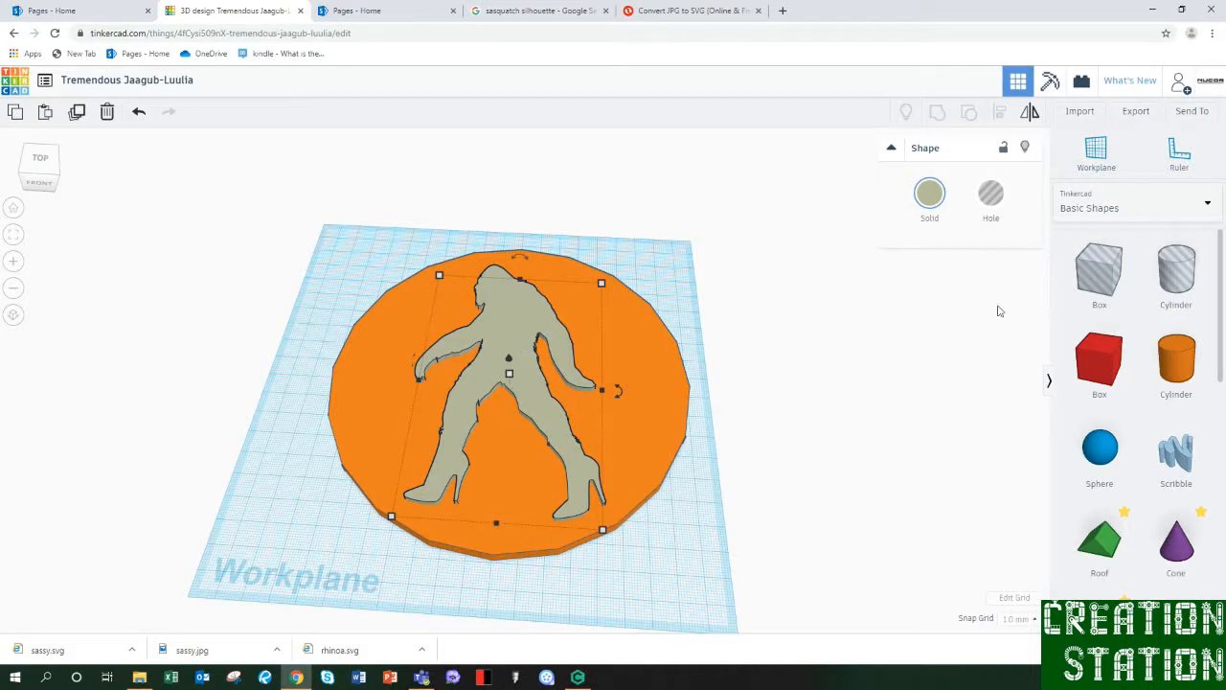
click(990, 194)
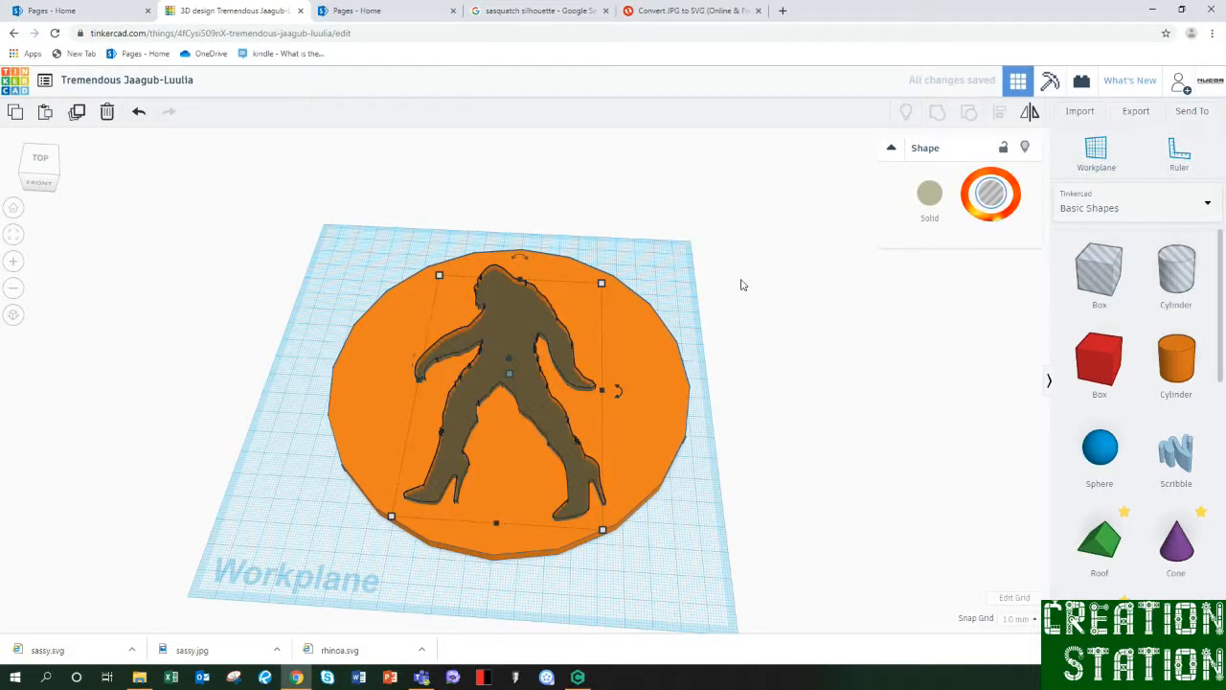
drag(588, 196, 401, 396)
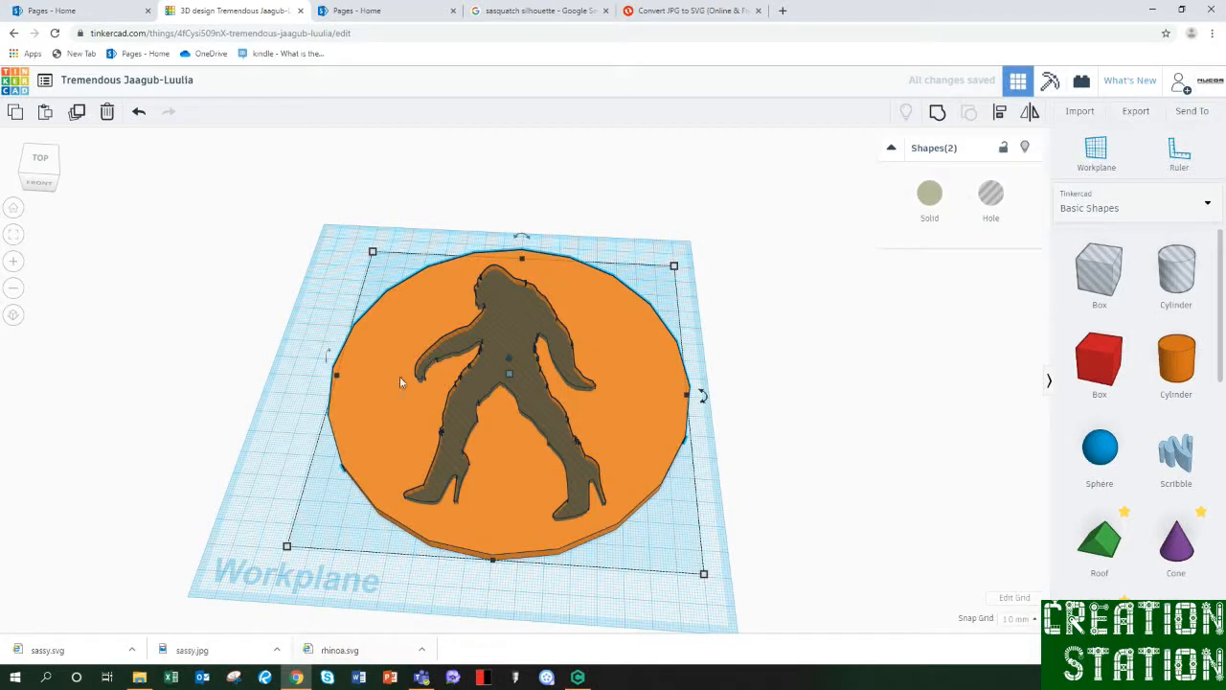
click(938, 112)
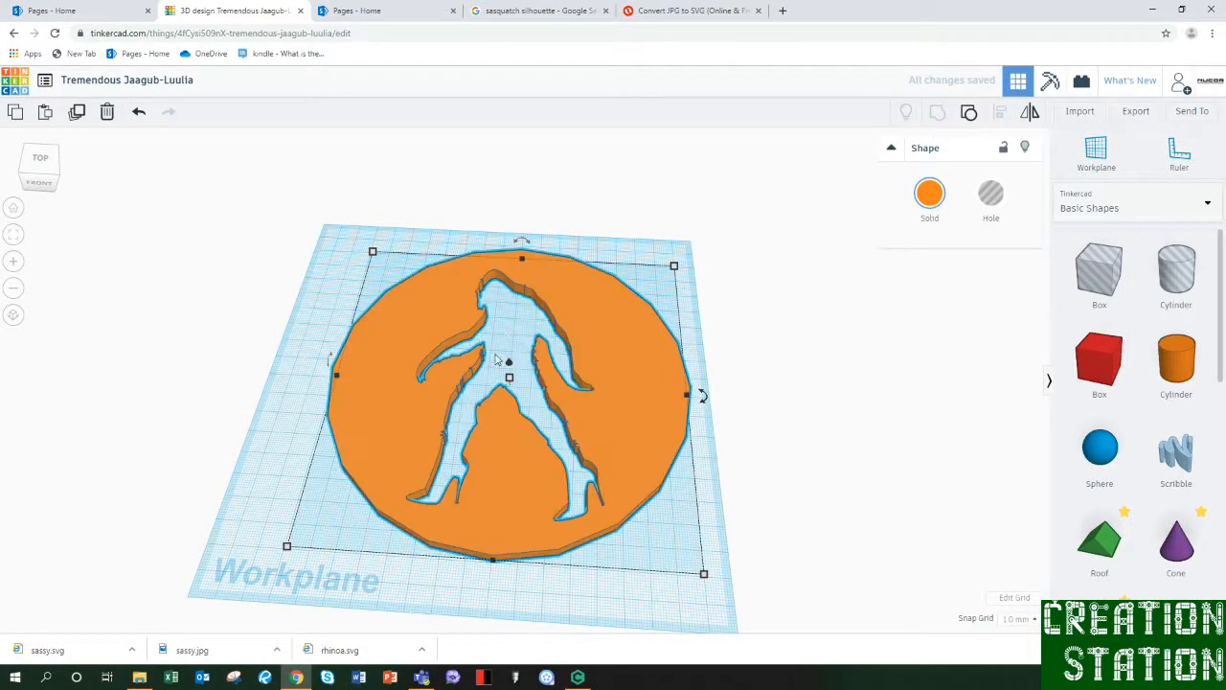
right_drag(497, 331, 505, 475)
right_drag(470, 350, 507, 352)
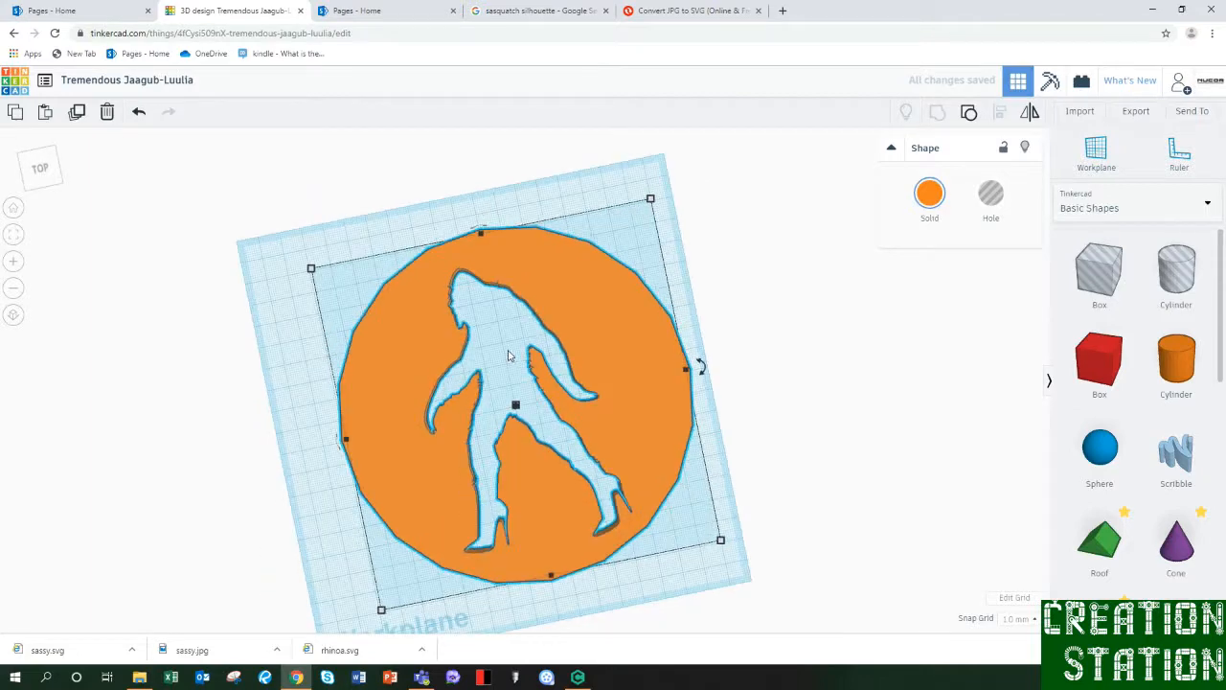
right_drag(491, 401, 460, 391)
right_drag(461, 398, 446, 353)
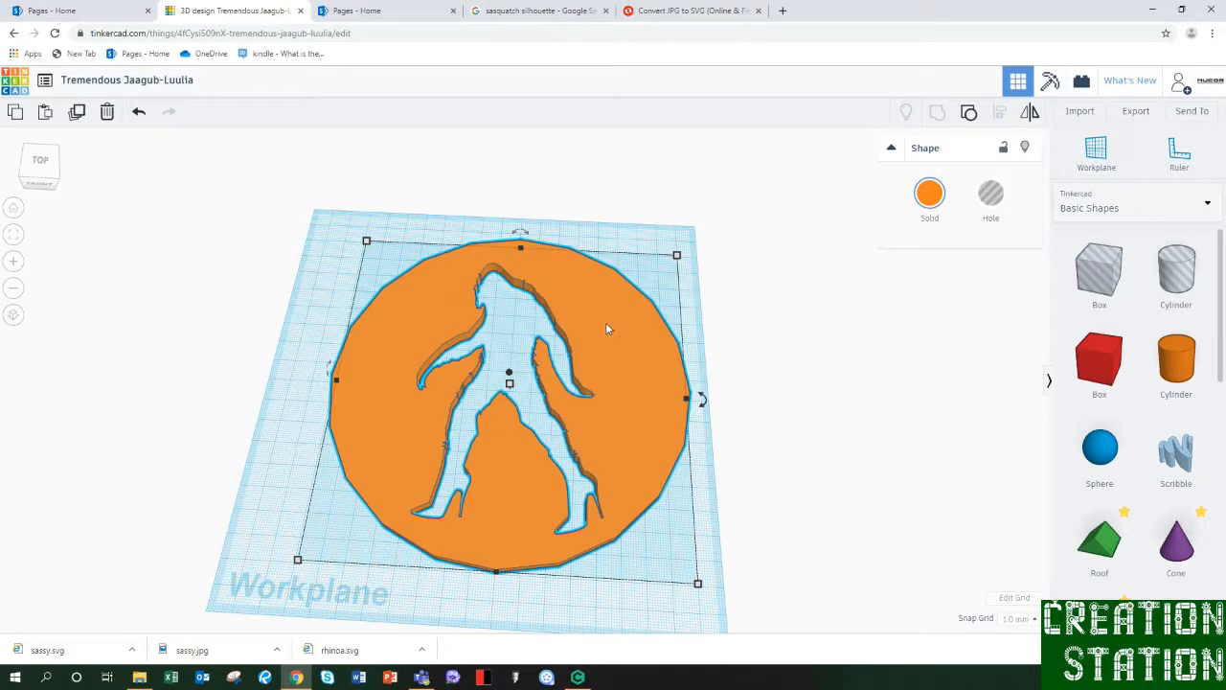
middle_drag(575, 364, 542, 313)
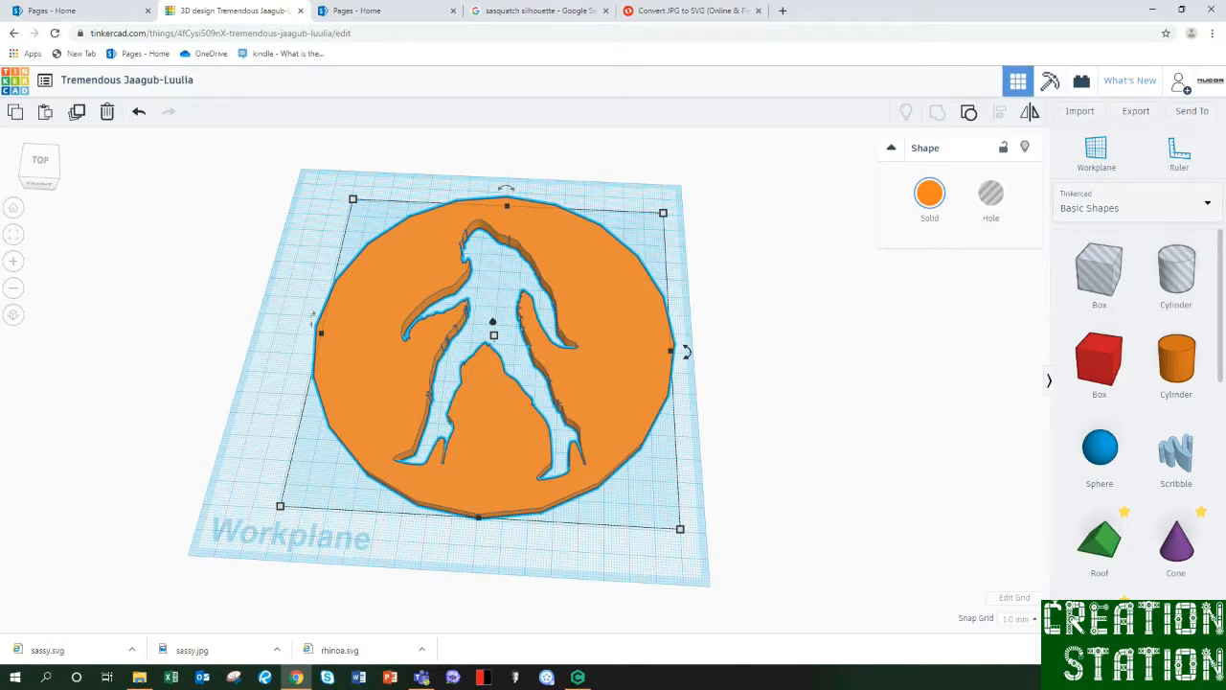
Switch to Carbide Create and import the sassy file from the Downloads folder.
click(577, 677)
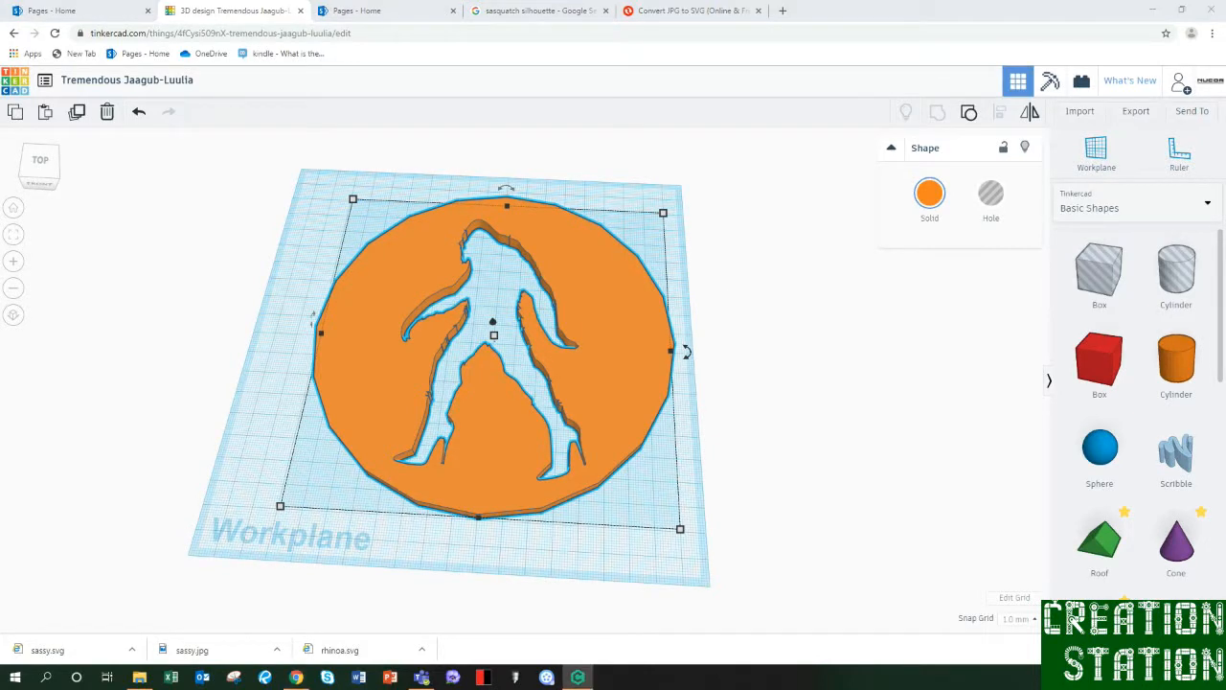
middle_drag(624, 357, 592, 369)
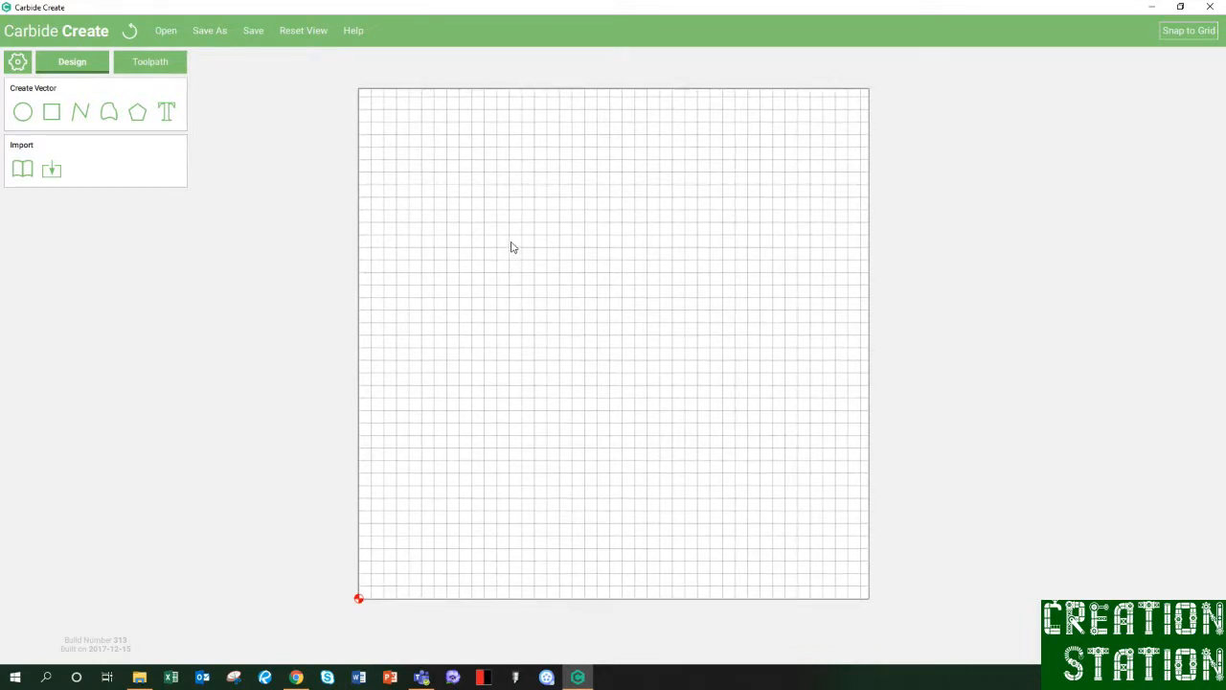
click(52, 173)
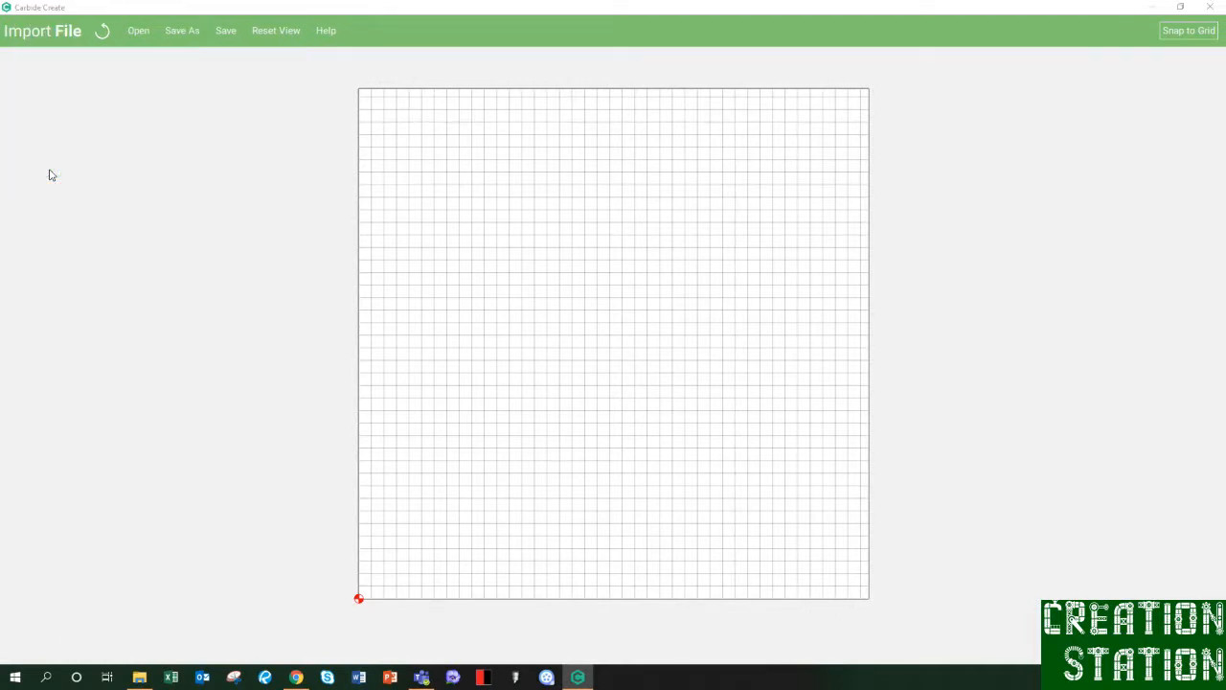
drag(684, 47, 573, 51)
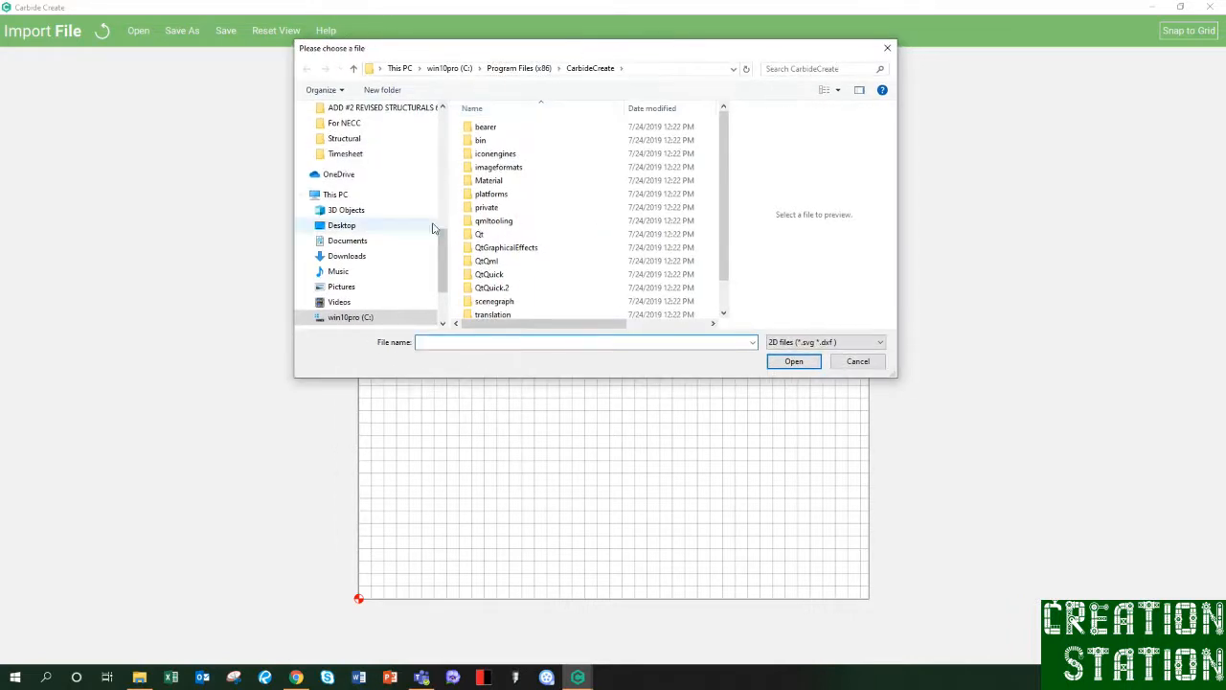
scroll(439, 273, up, 7)
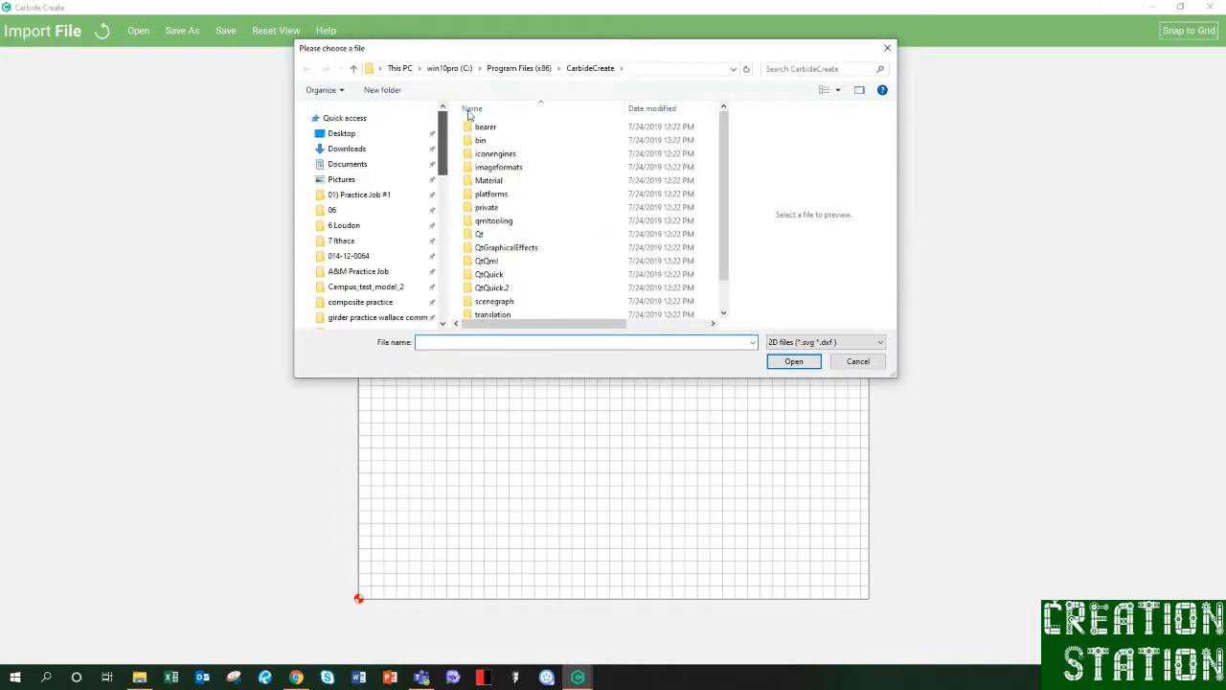
click(366, 150)
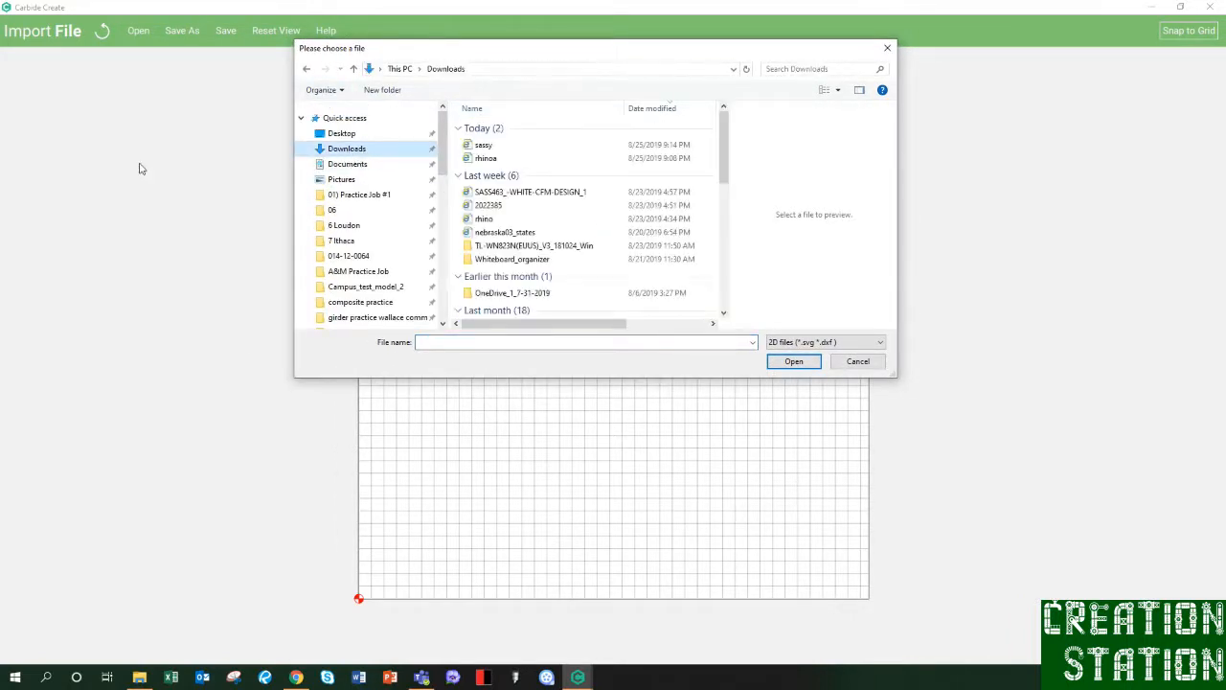
click(484, 145)
click(794, 362)
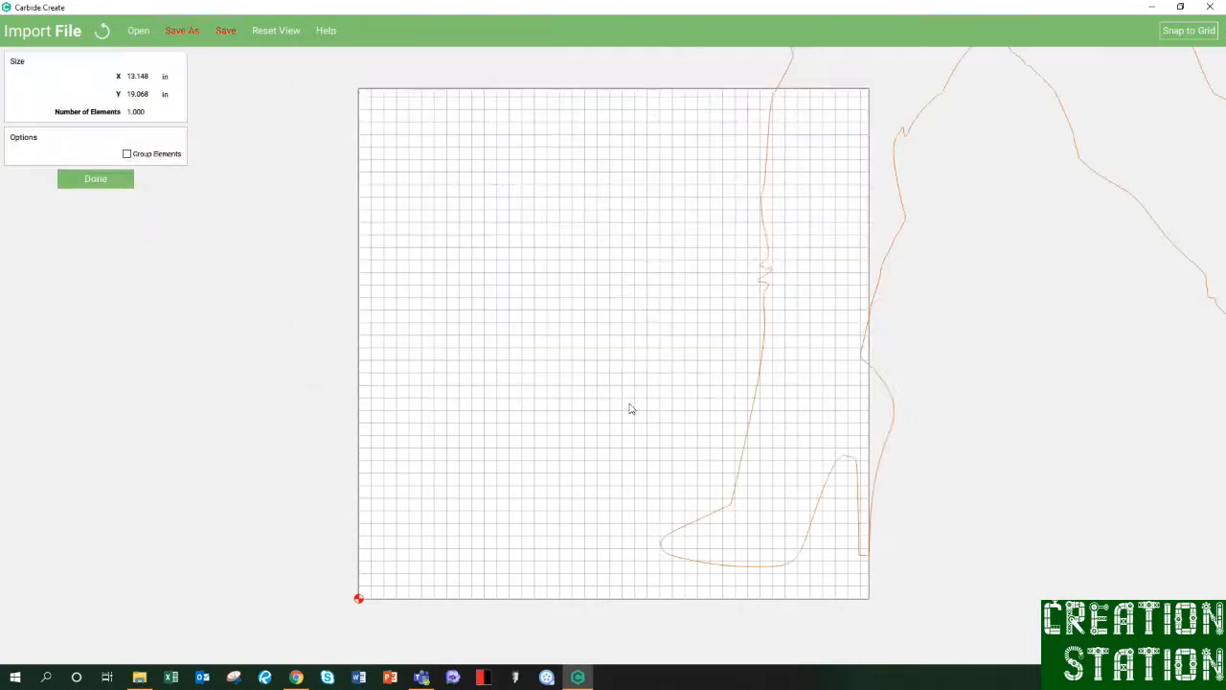
Select the whole imported sasquatch outline and finish the import without grouping elements.
scroll(644, 297, down, 3)
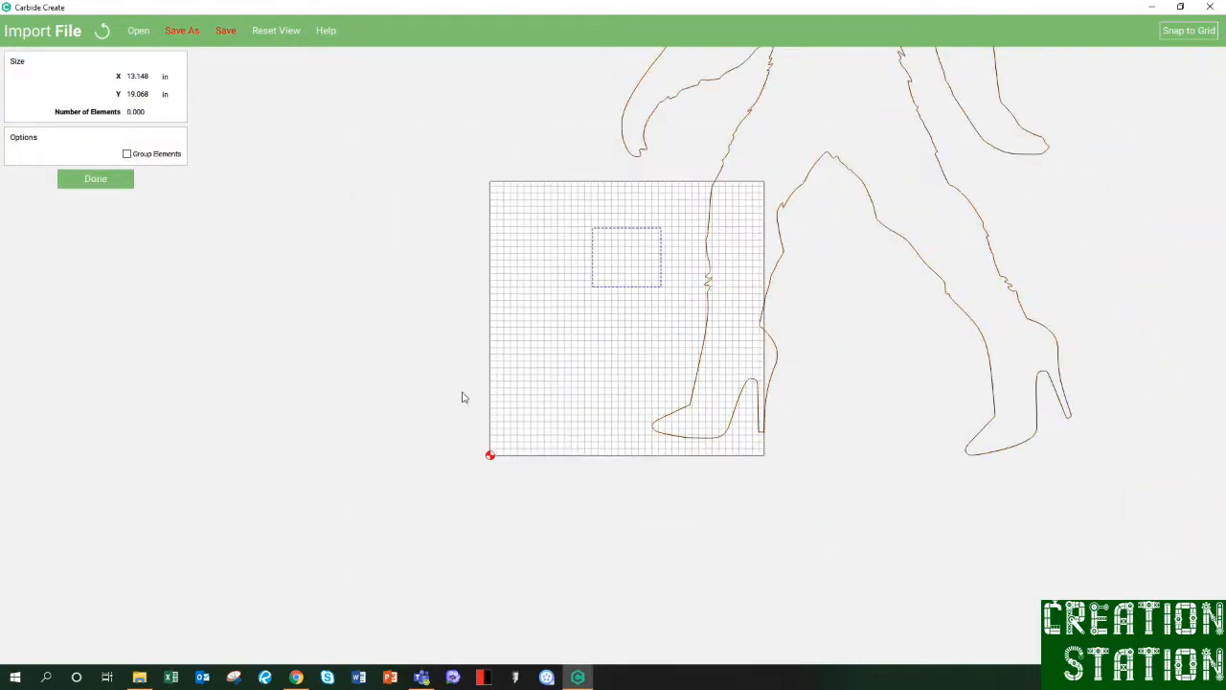
right_drag(657, 252, 430, 411)
click(506, 233)
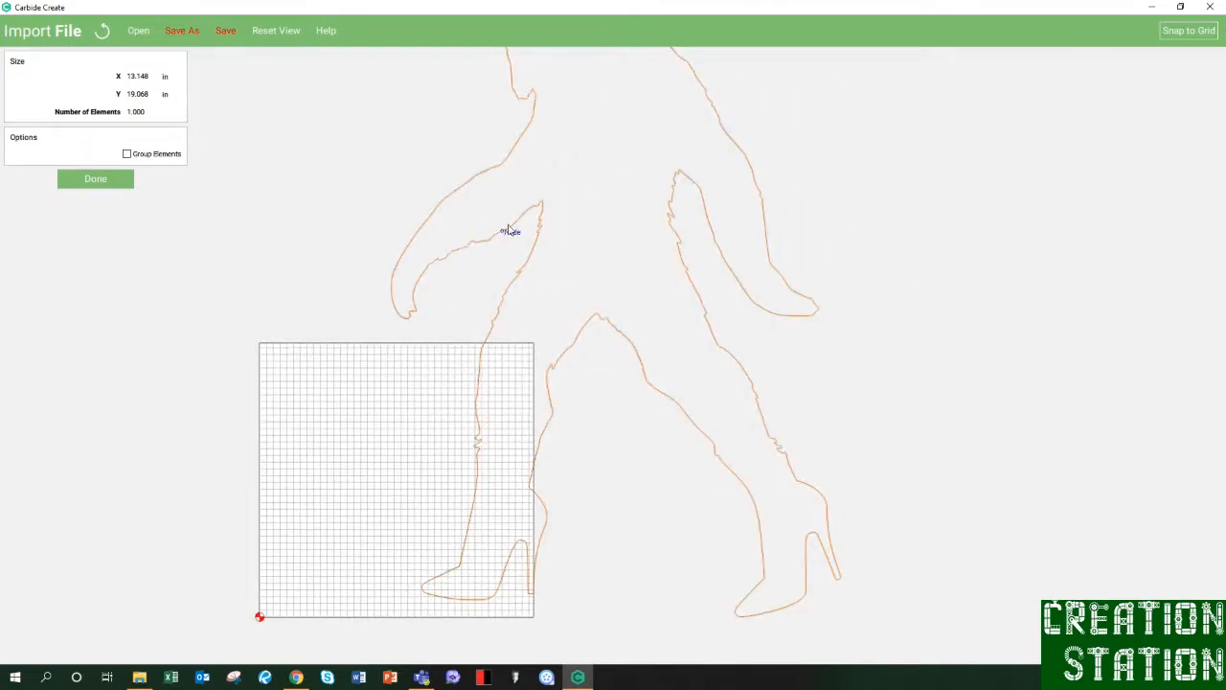
scroll(734, 384, down, 1)
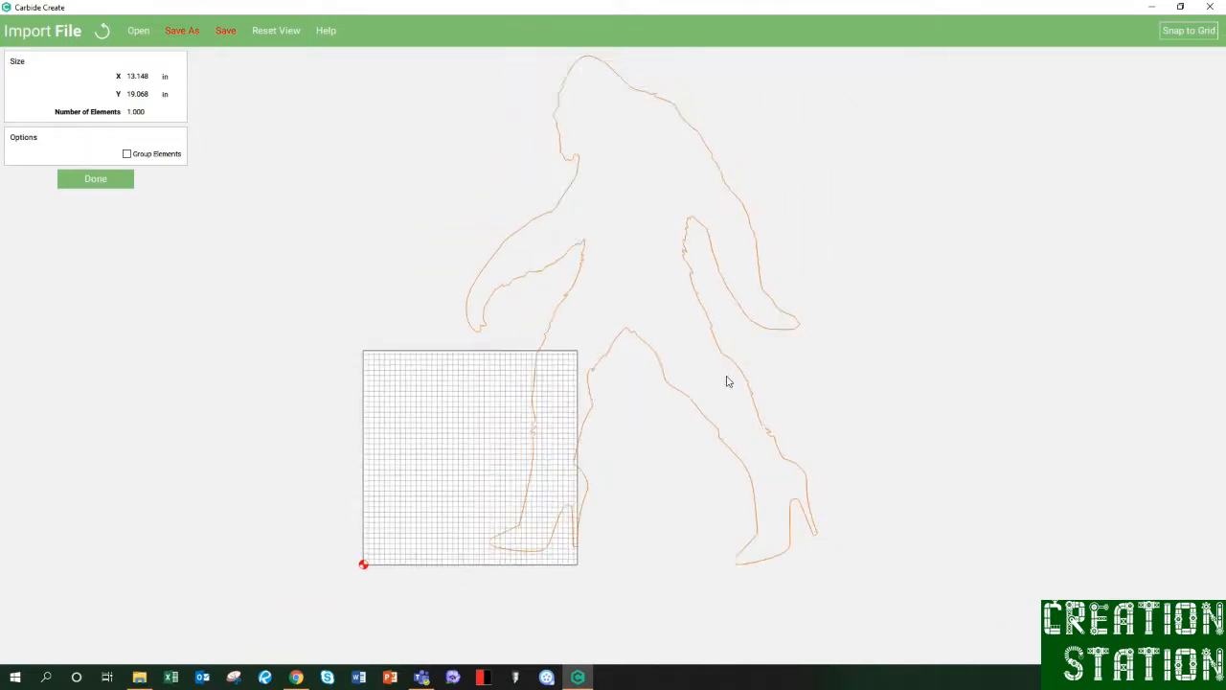
scroll(413, 336, down, 1)
click(349, 151)
drag(345, 127, 910, 579)
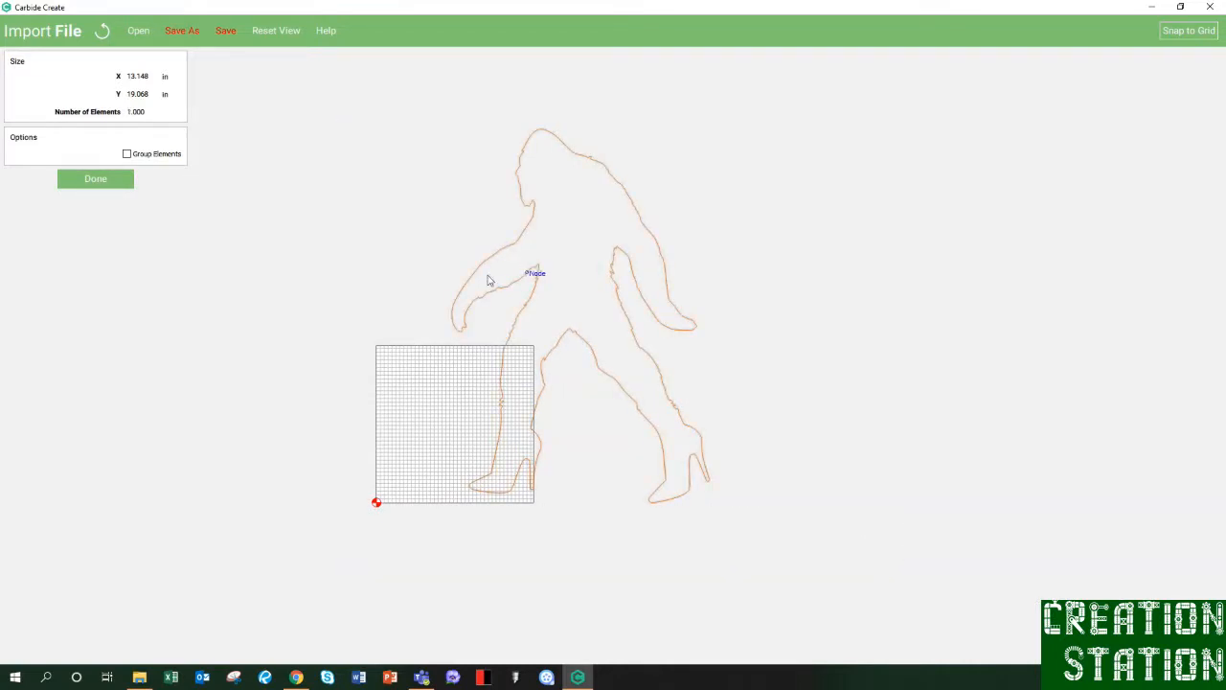
click(92, 182)
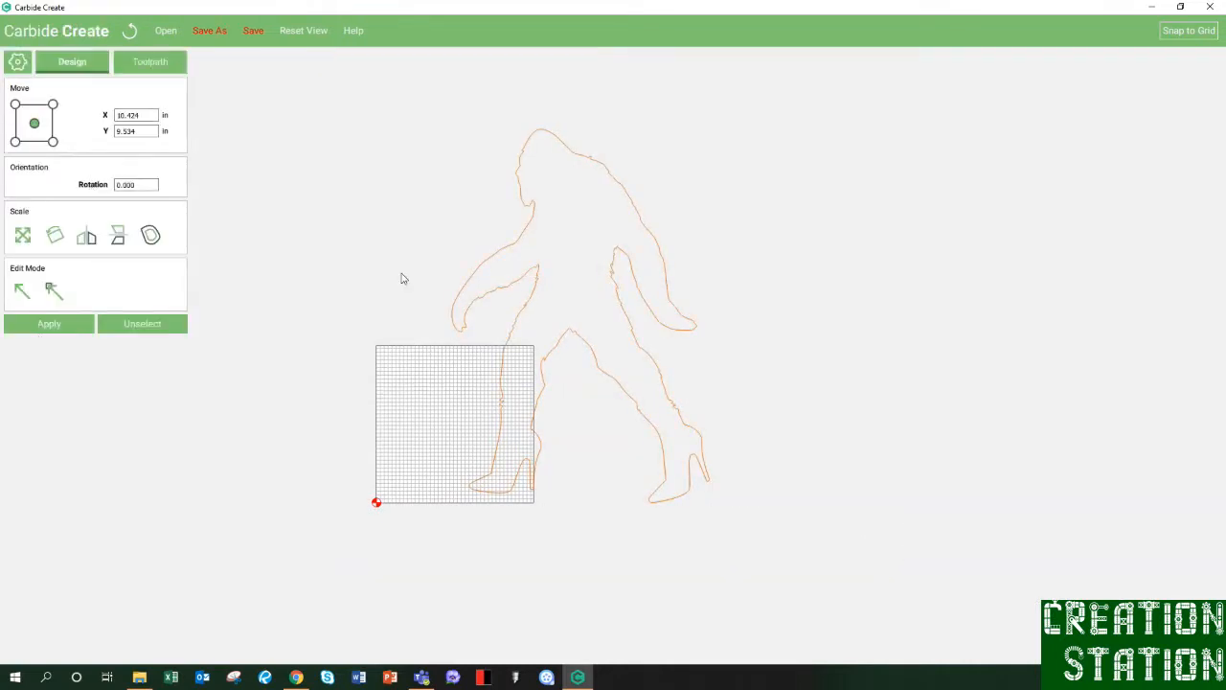
Scale the selected sasquatch outline by a factor of 0.5.
click(23, 234)
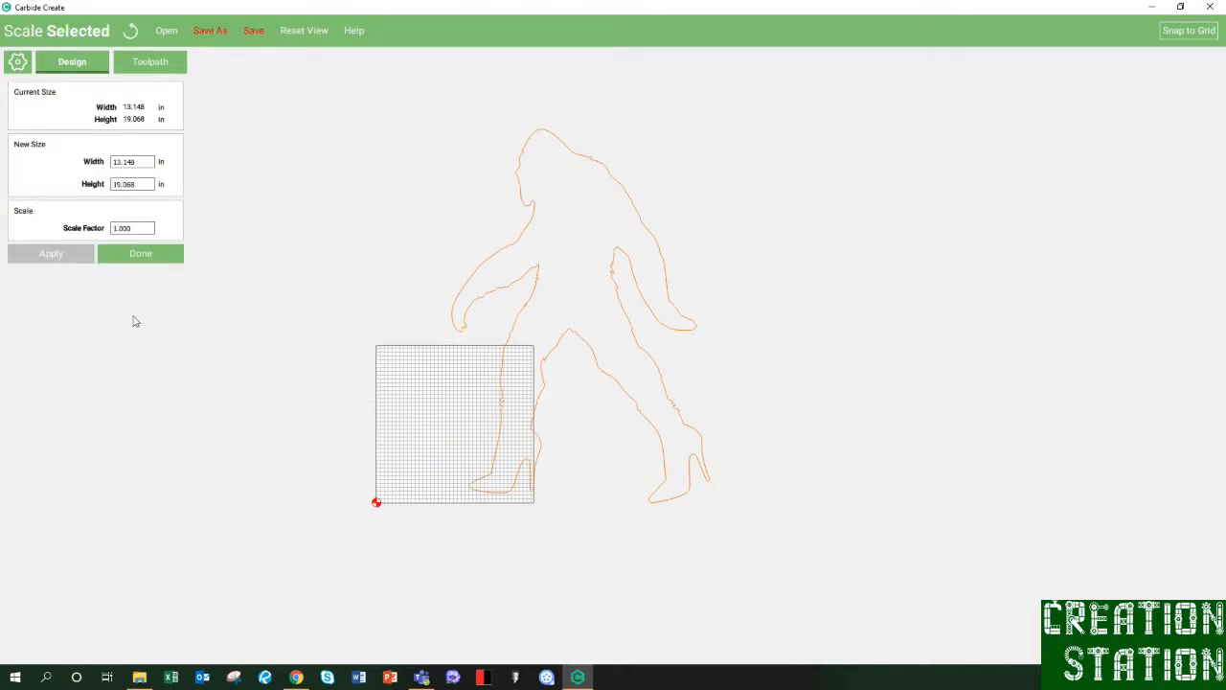
click(139, 228)
double_click(140, 228)
text(.5)
key(Return)
Move the sasquatch outline onto the stock grid, with its centre at about X 4.24 in and Y 4.96 in.
drag(686, 165, 355, 470)
drag(578, 286, 440, 357)
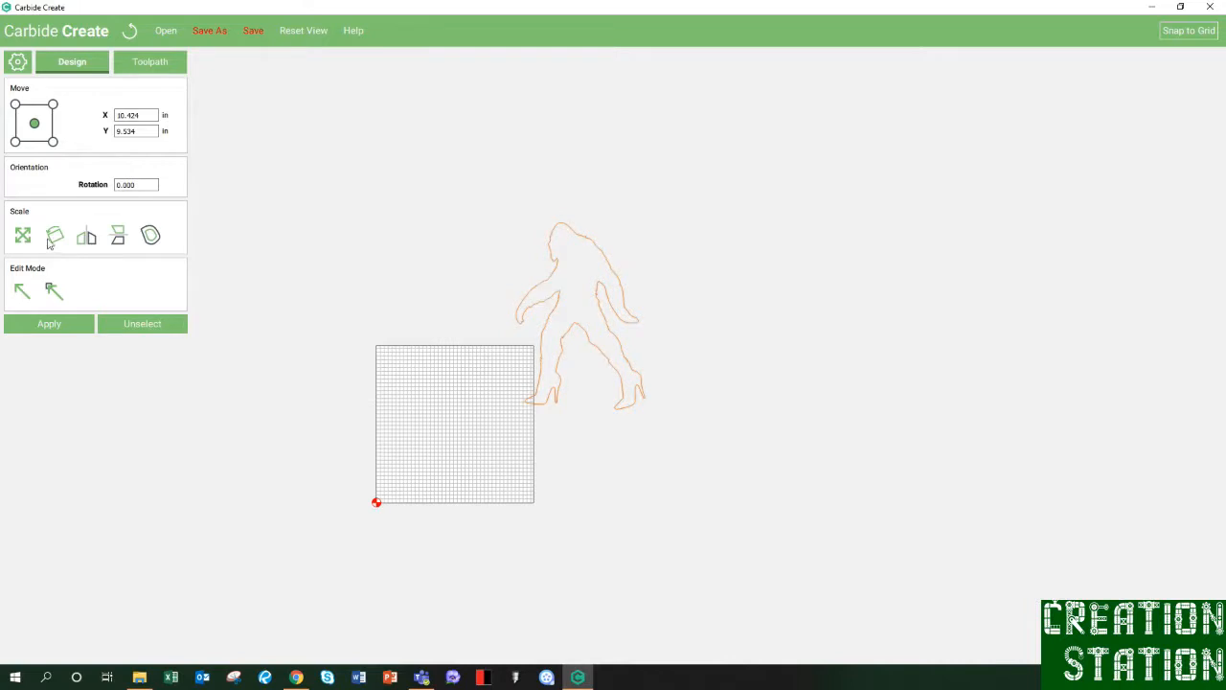
right_drag(596, 334, 637, 279)
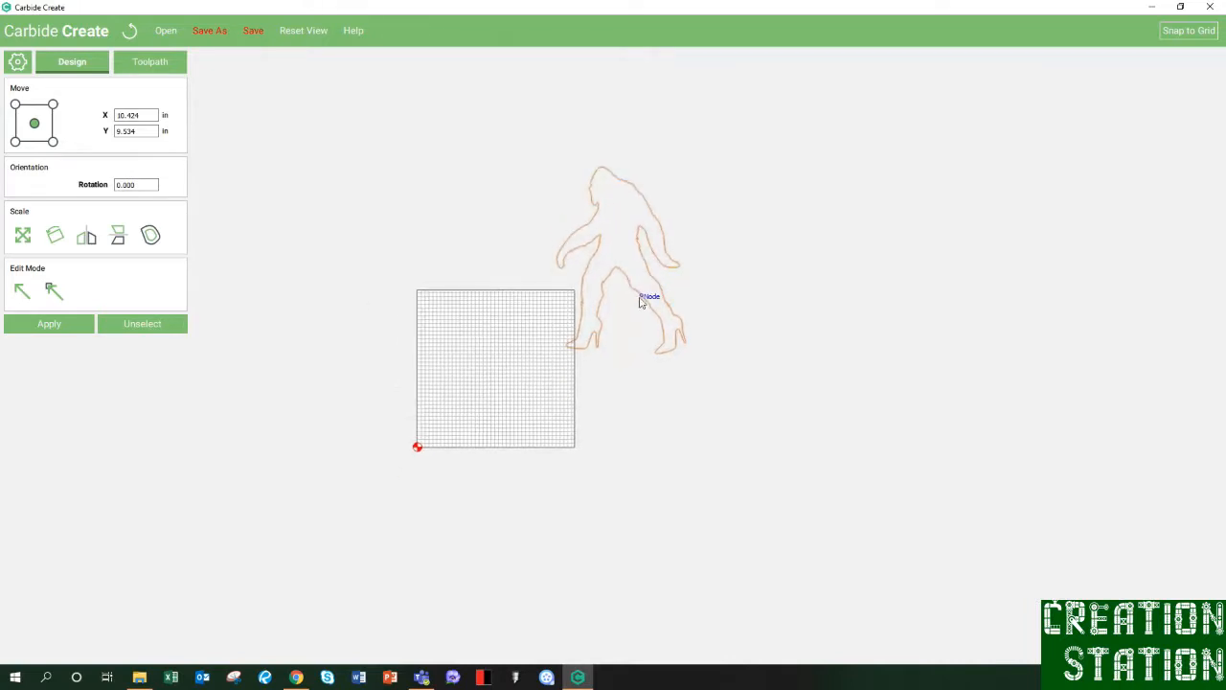
drag(609, 317, 498, 400)
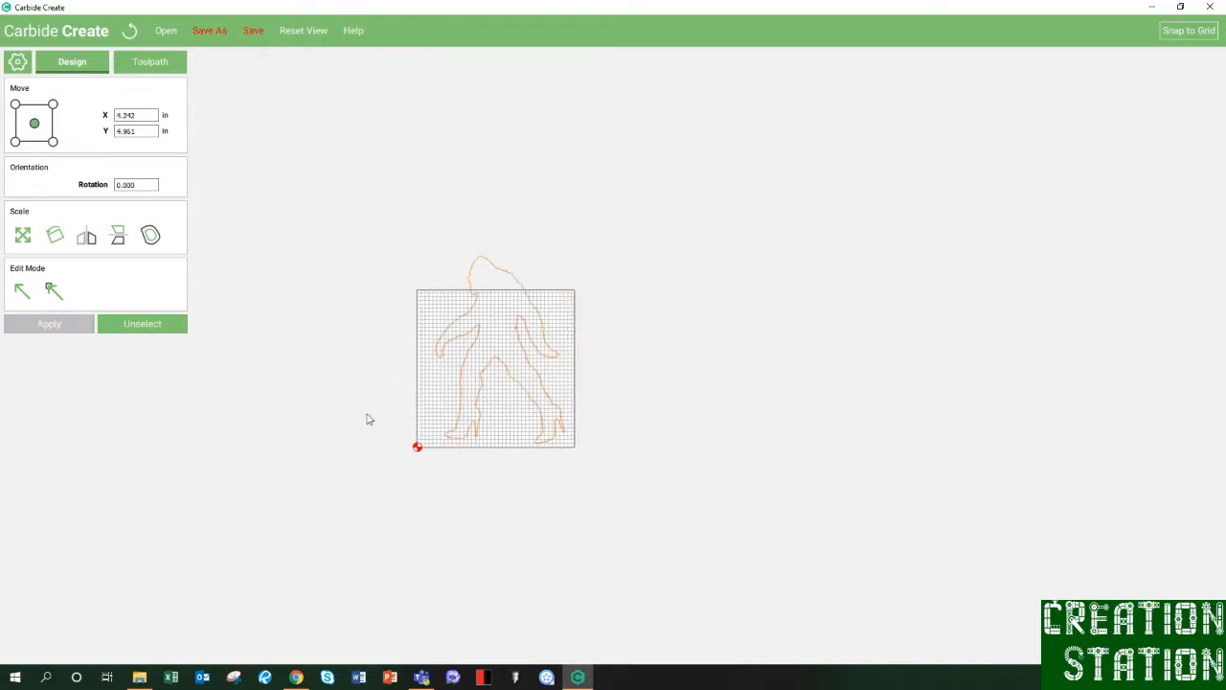
Scale the sasquatch outline down again by a factor of 0.8.
click(23, 236)
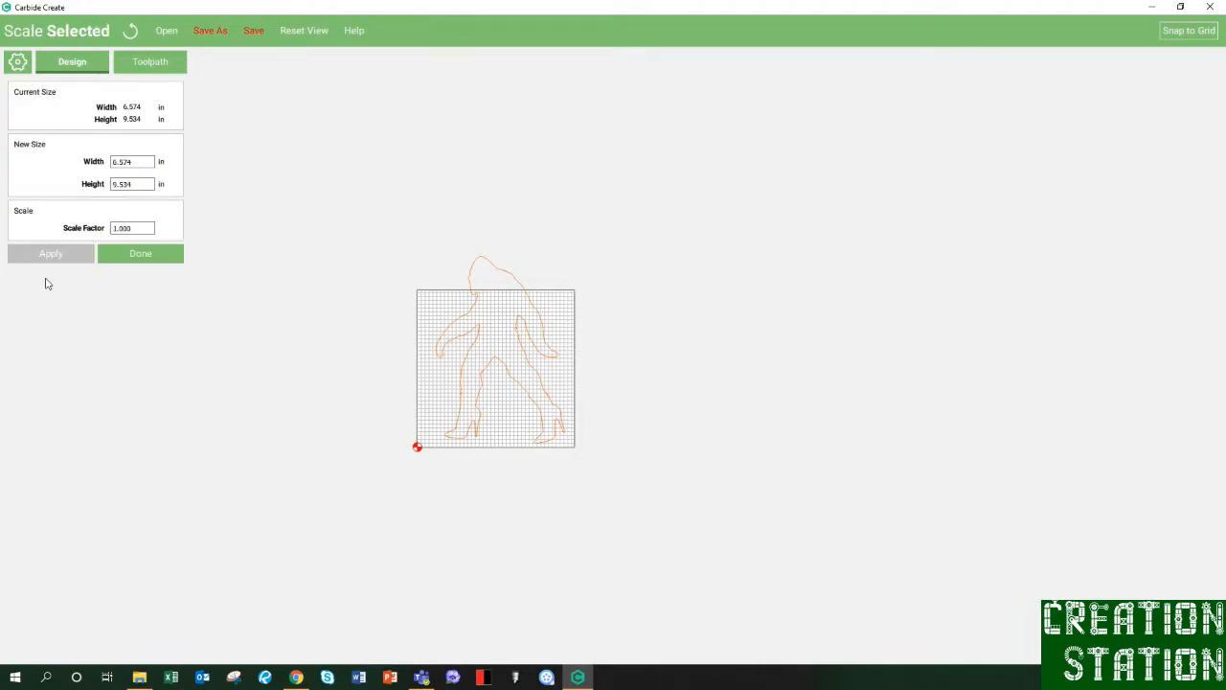
double_click(132, 228)
text(.8)
key(Return)
drag(282, 221, 814, 630)
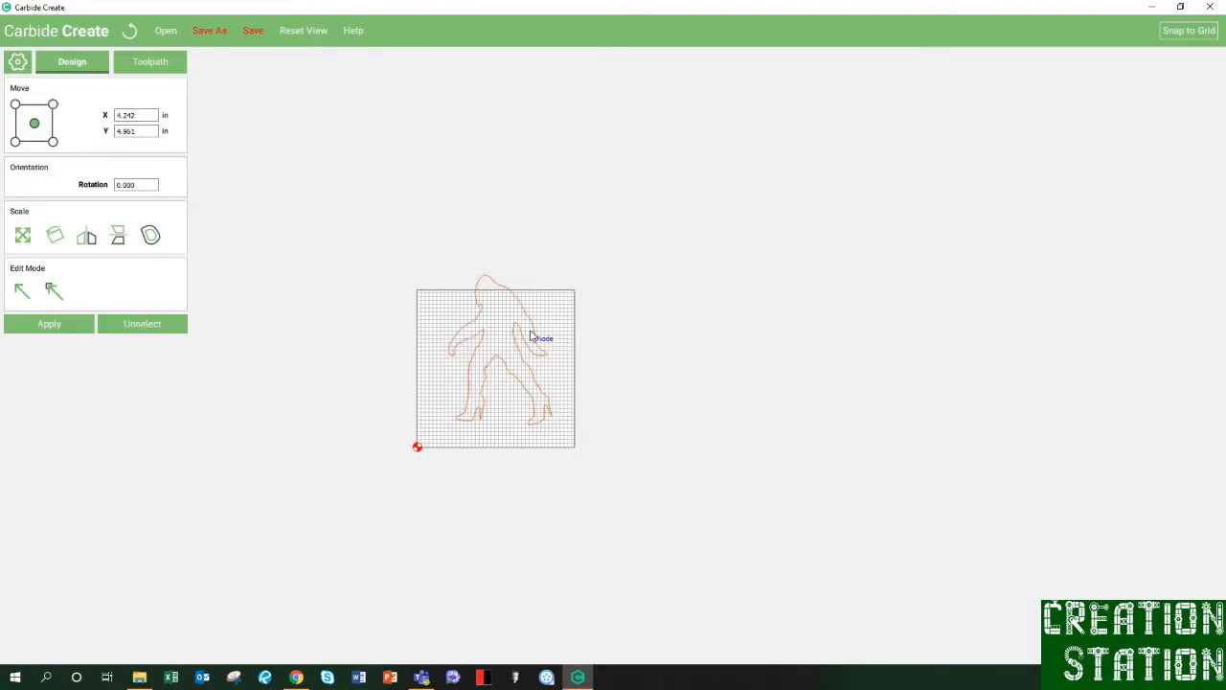
Move the sasquatch outline fully inside the stock grid, with its centre at about X 4.14 in and Y 3.85 in.
drag(532, 322, 532, 341)
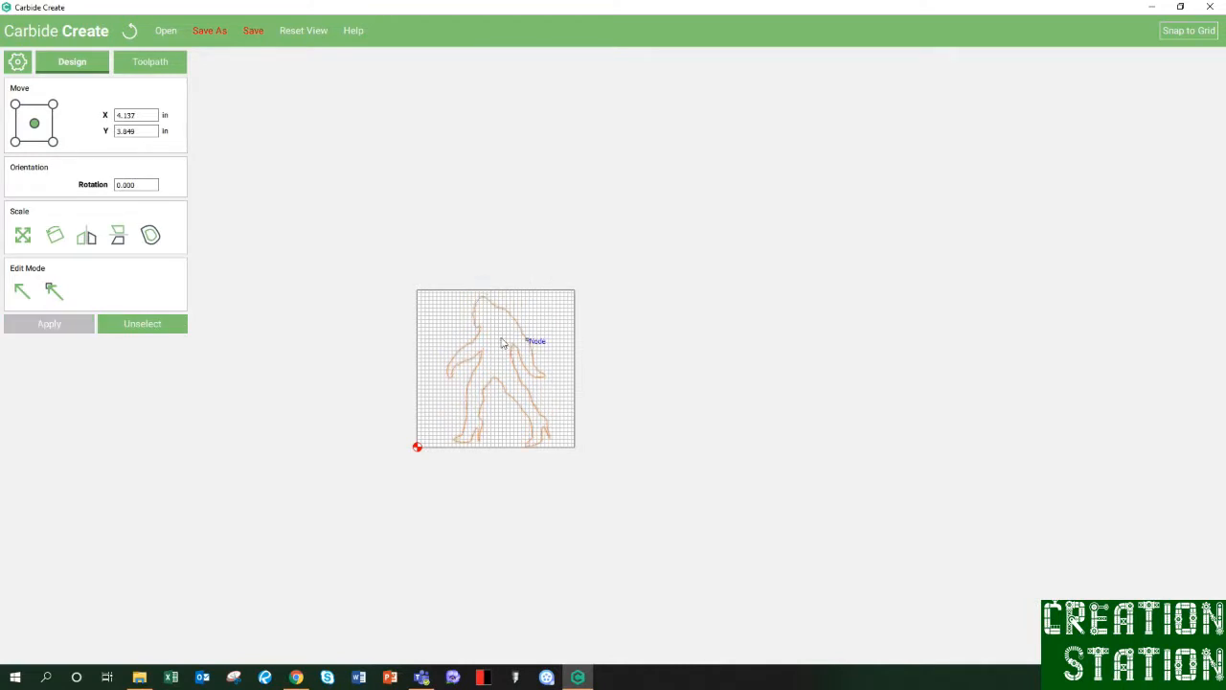
click(394, 315)
click(472, 343)
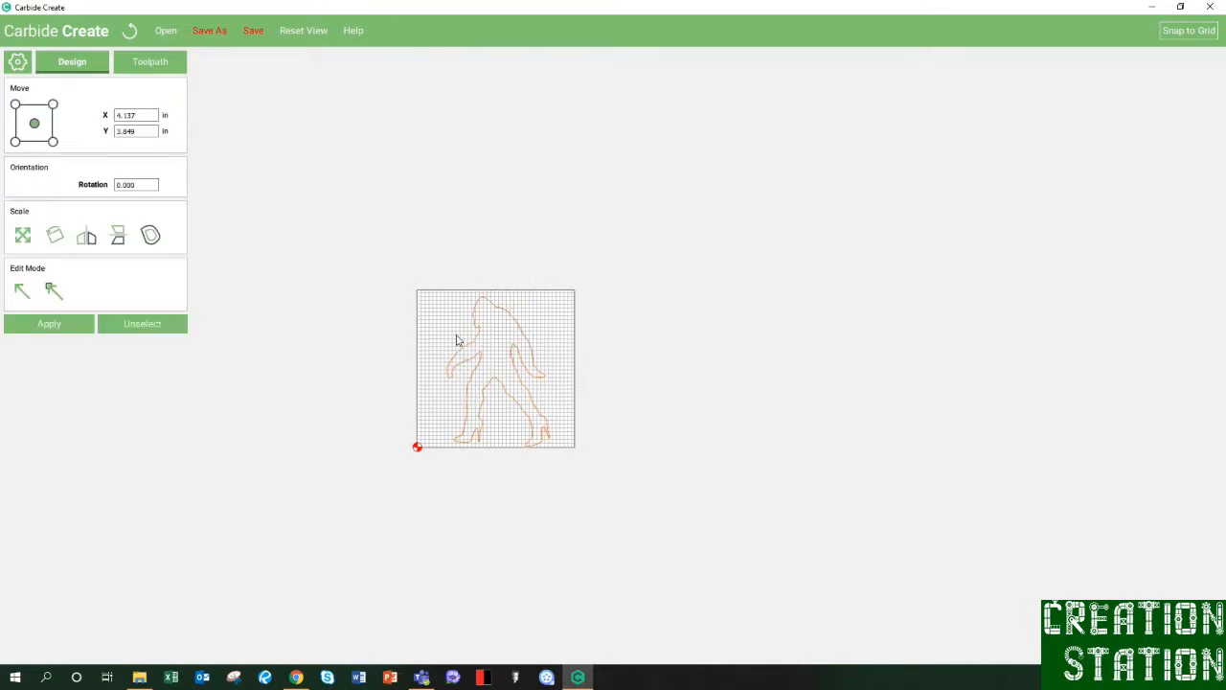
Create a contour toolpath for the sasquatch outline with the offset direction set to No Offset.
click(153, 58)
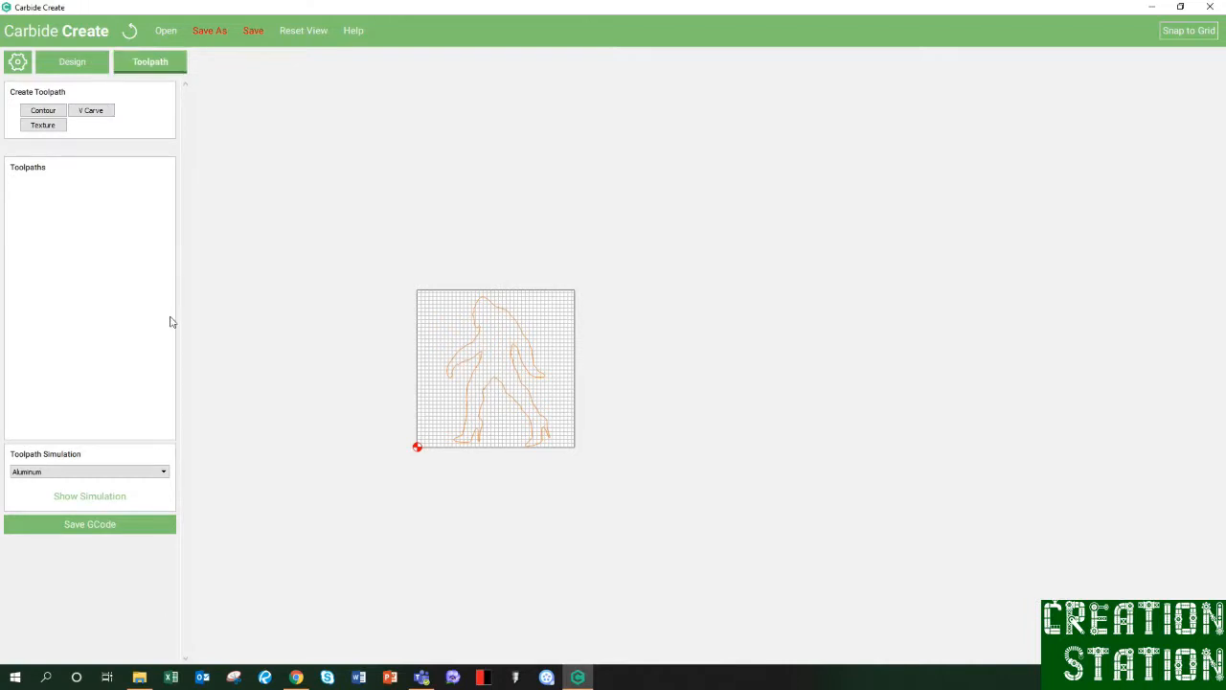
click(53, 114)
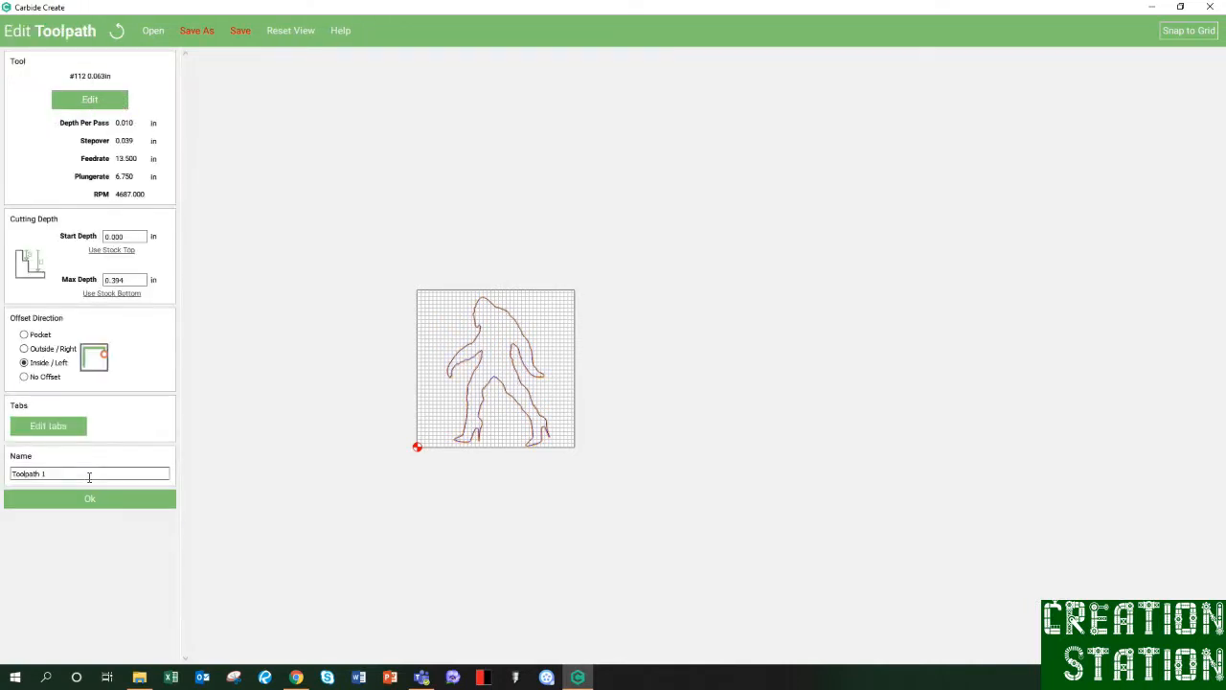
click(26, 379)
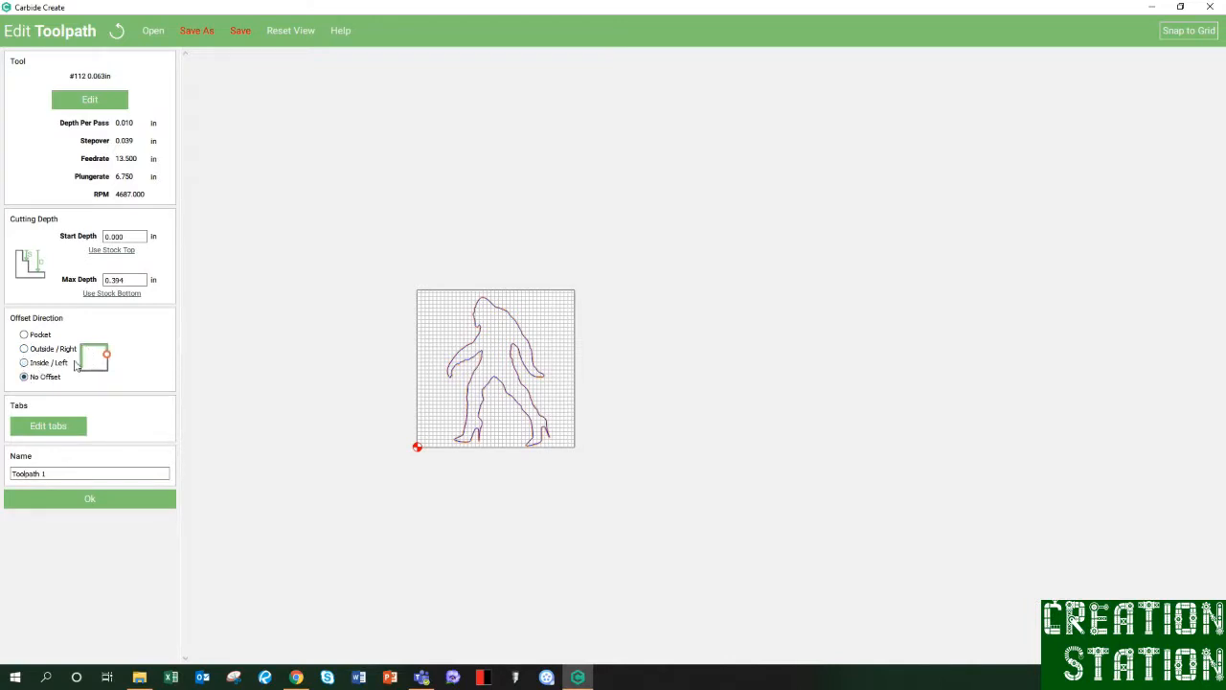
click(89, 501)
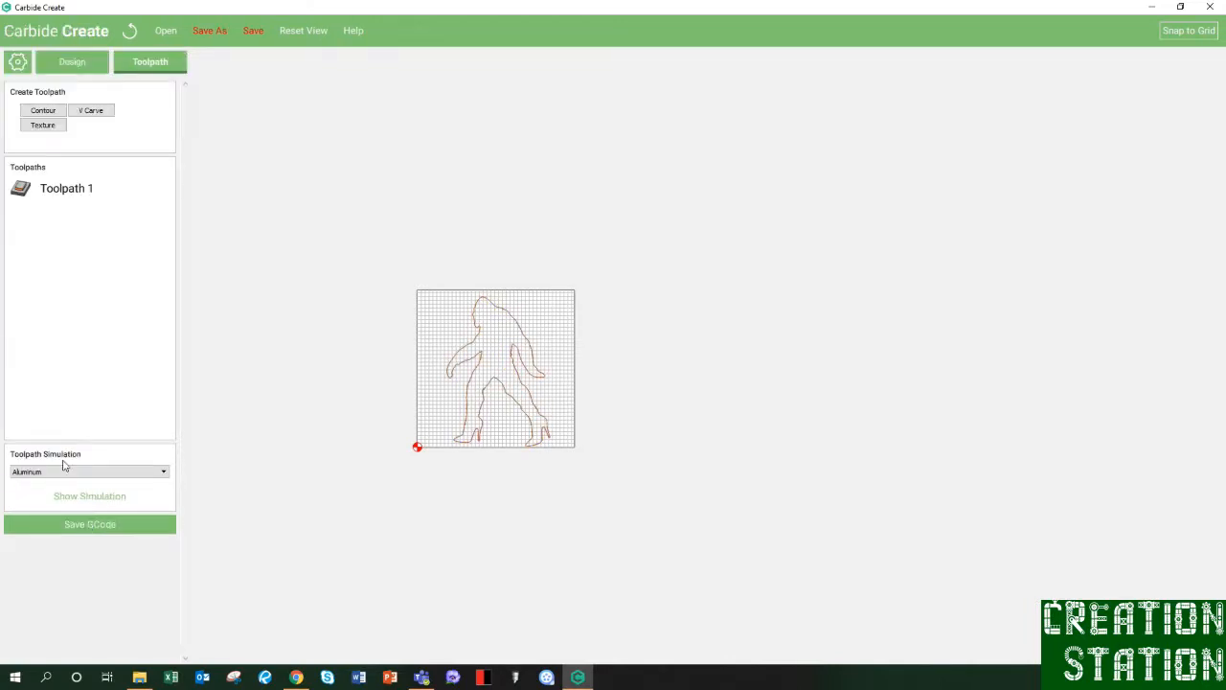
Set the simulation material to Pine and simulate the contour toolpath to inspect the carved outline.
click(65, 472)
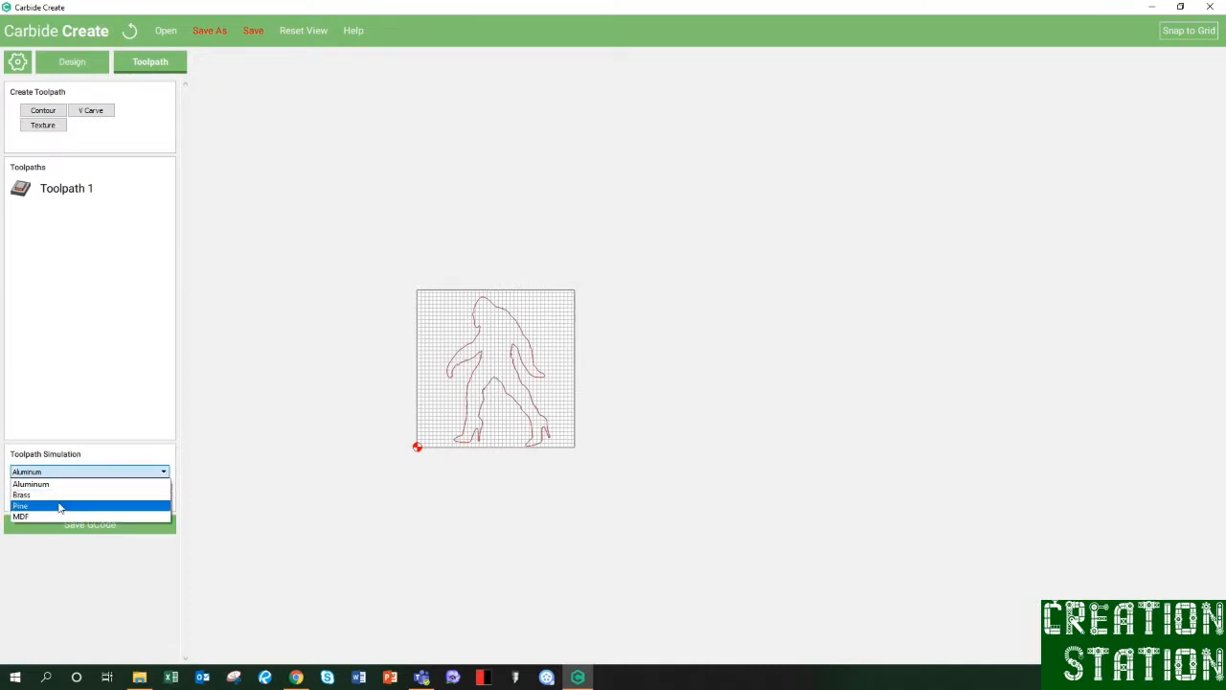
click(60, 507)
click(103, 497)
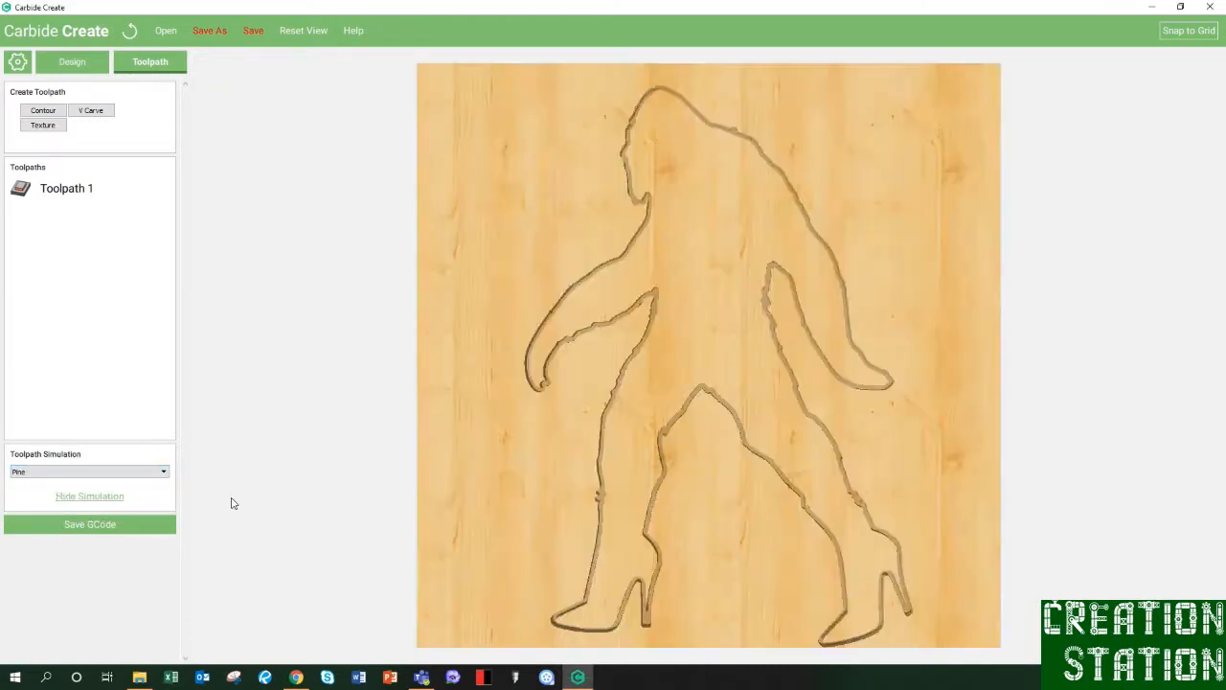
drag(509, 487, 638, 131)
middle_drag(704, 296, 463, 460)
scroll(495, 282, up, 5)
scroll(490, 280, down, 10)
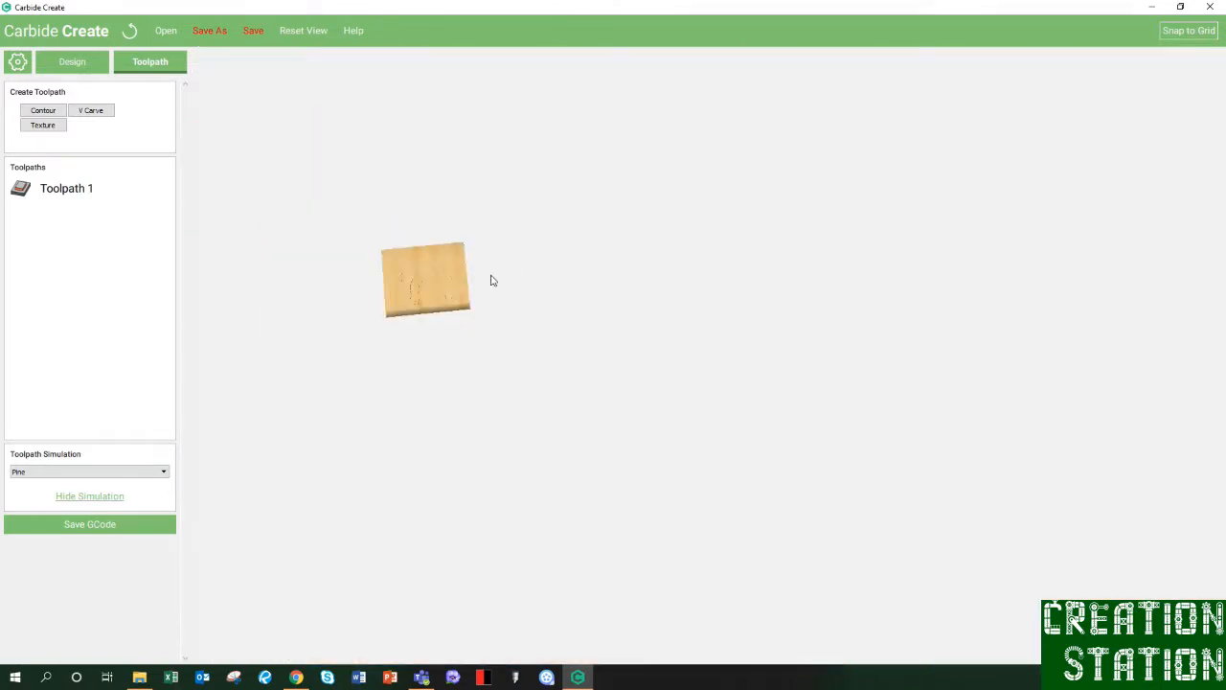
scroll(381, 275, up, 4)
drag(382, 275, 555, 421)
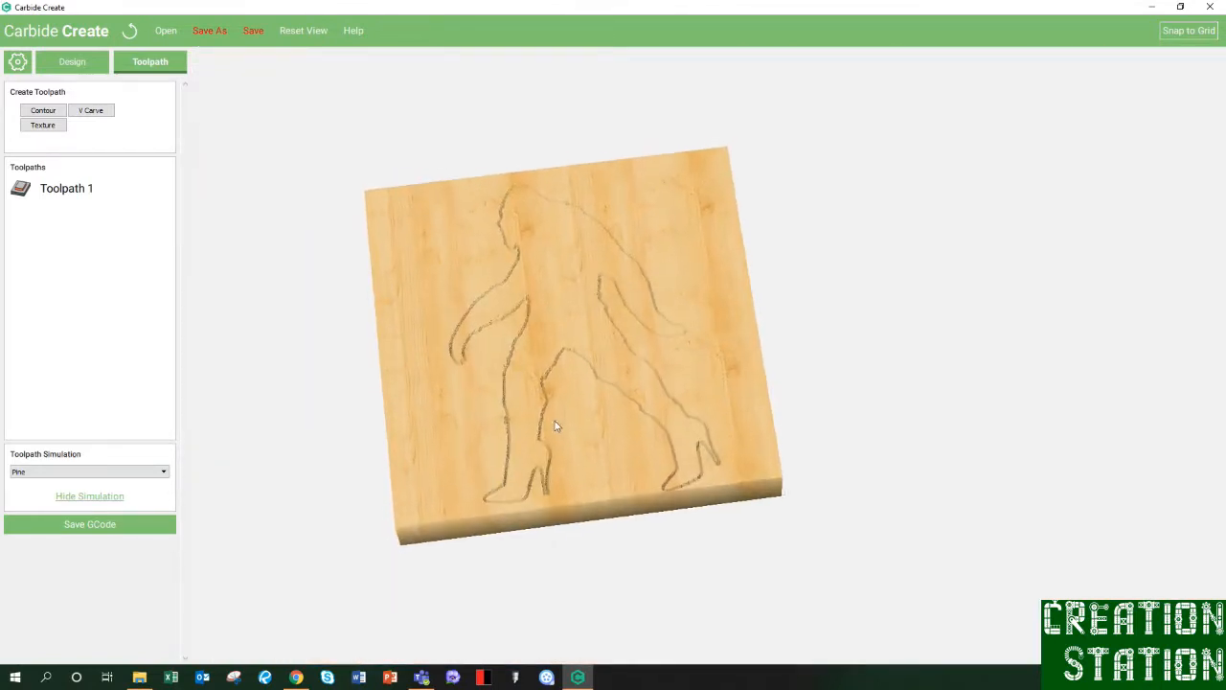
Change the offset direction of Toolpath 1 to Pocket and simulate the result.
double_click(77, 187)
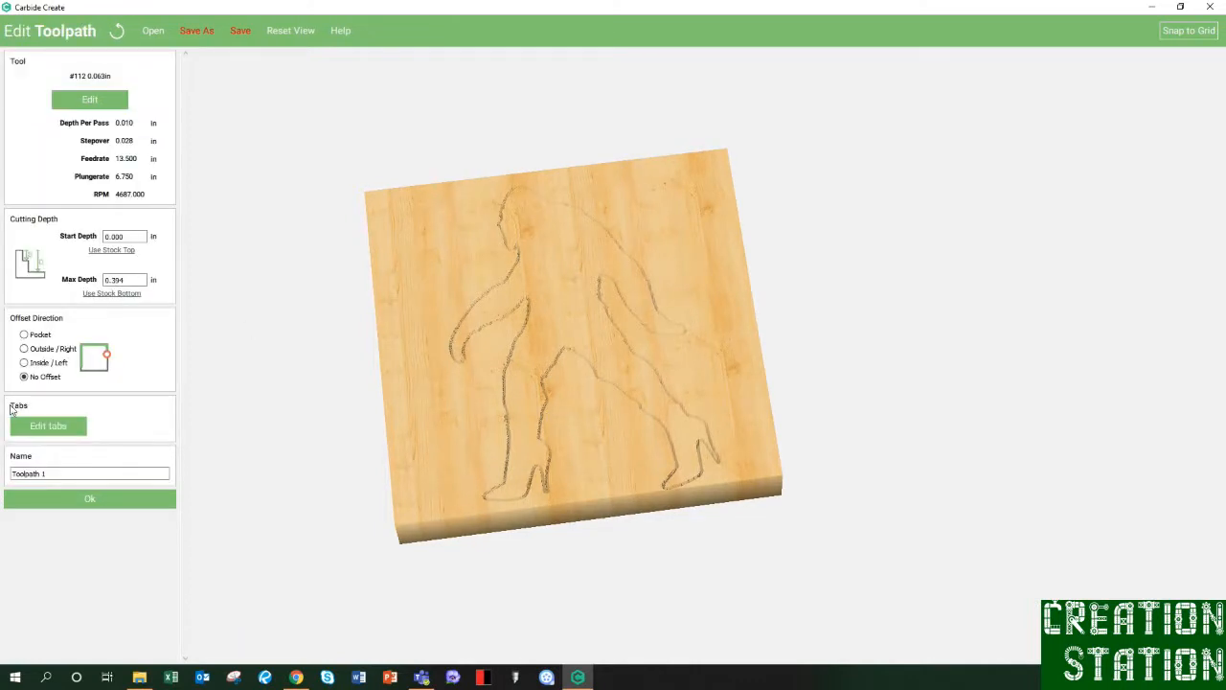
click(24, 334)
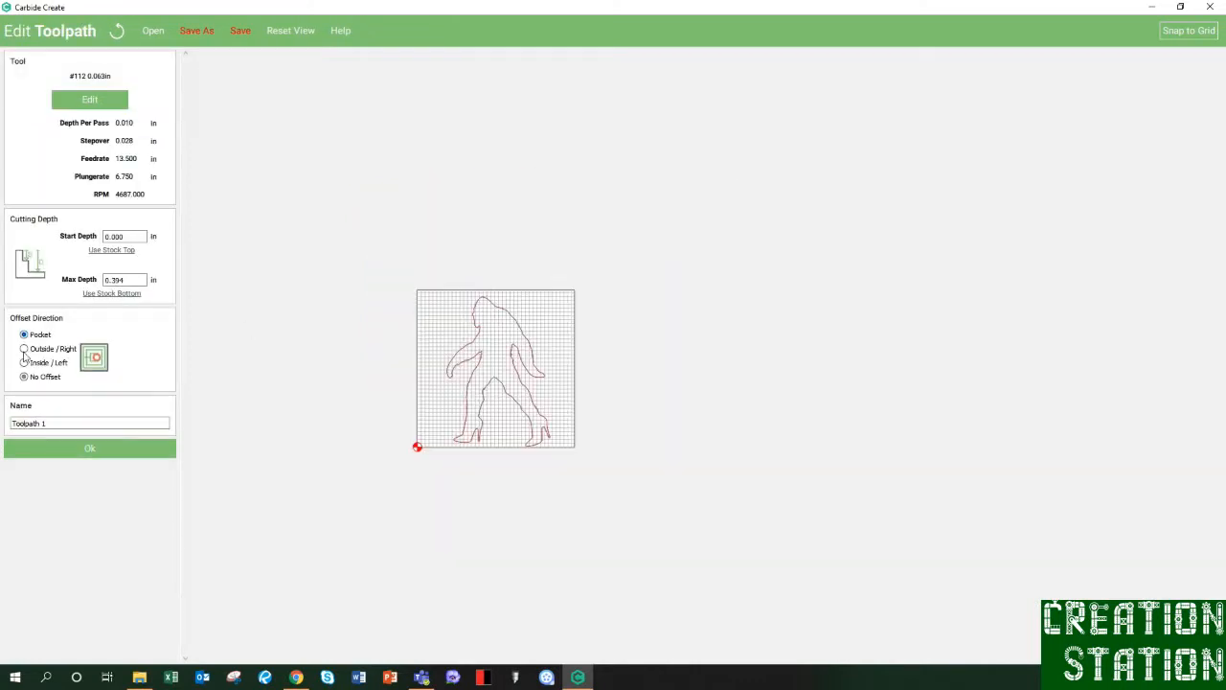
click(82, 449)
click(79, 497)
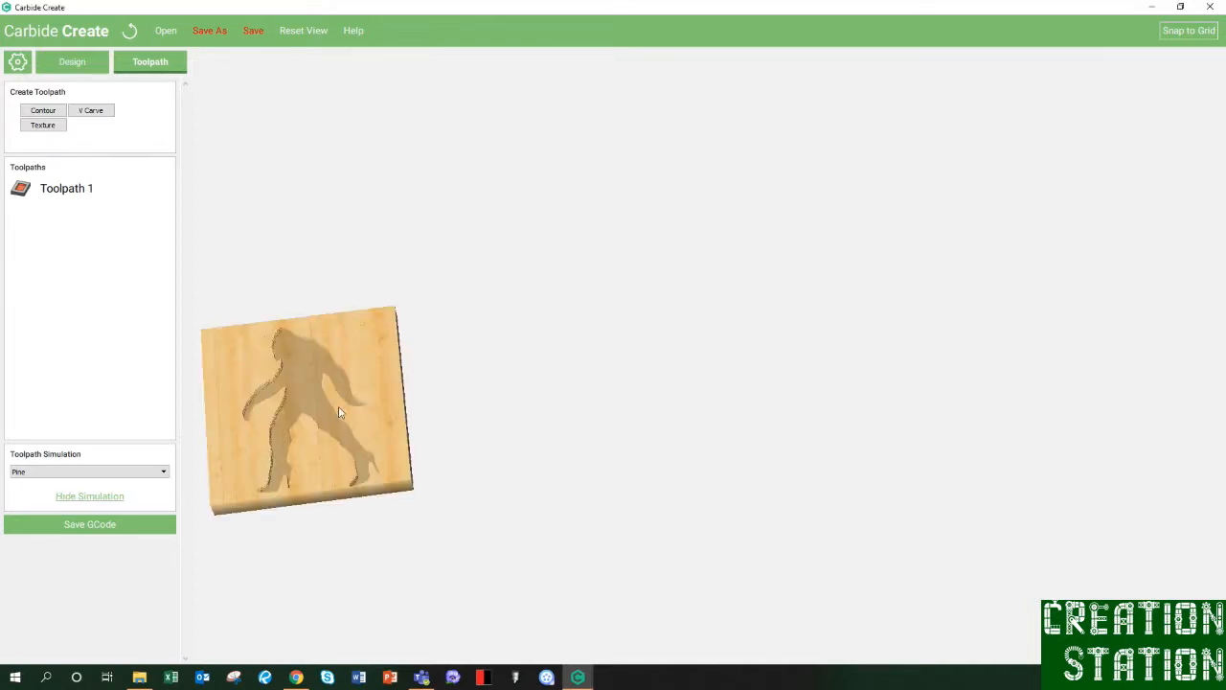
Examine the simulated sasquatch pocket in the pine block, including its walls and edges up close.
right_drag(339, 412, 556, 326)
scroll(485, 342, down, 5)
scroll(286, 307, up, 5)
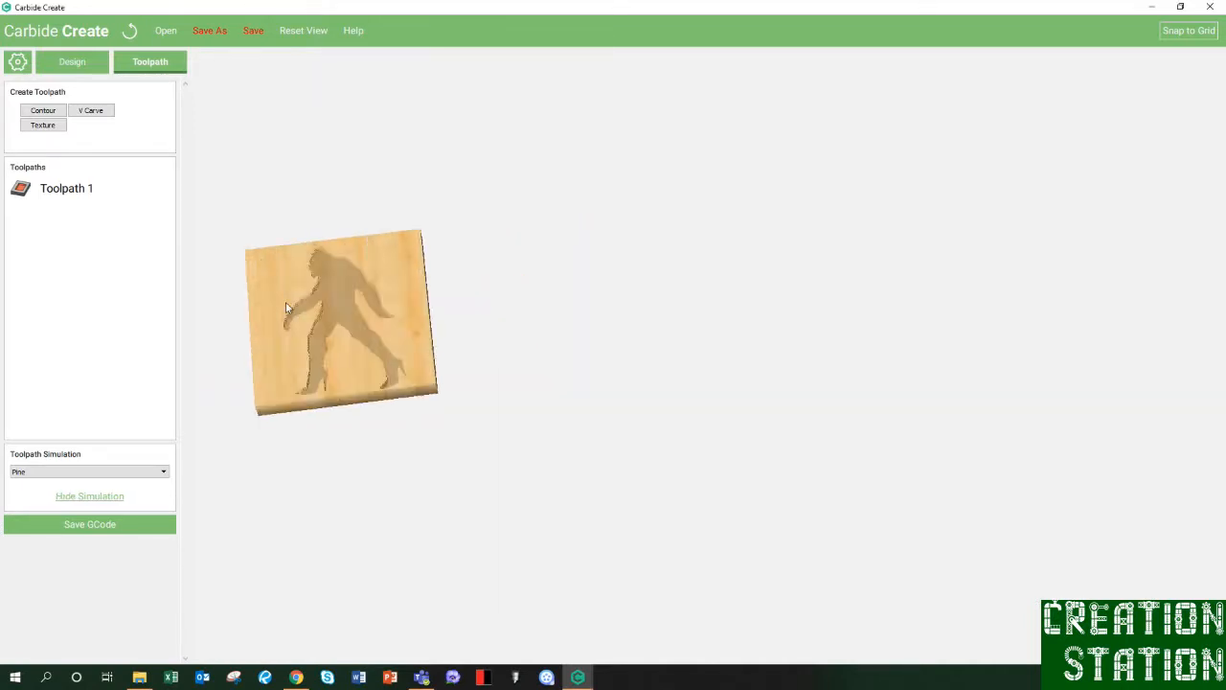
scroll(286, 307, up, 10)
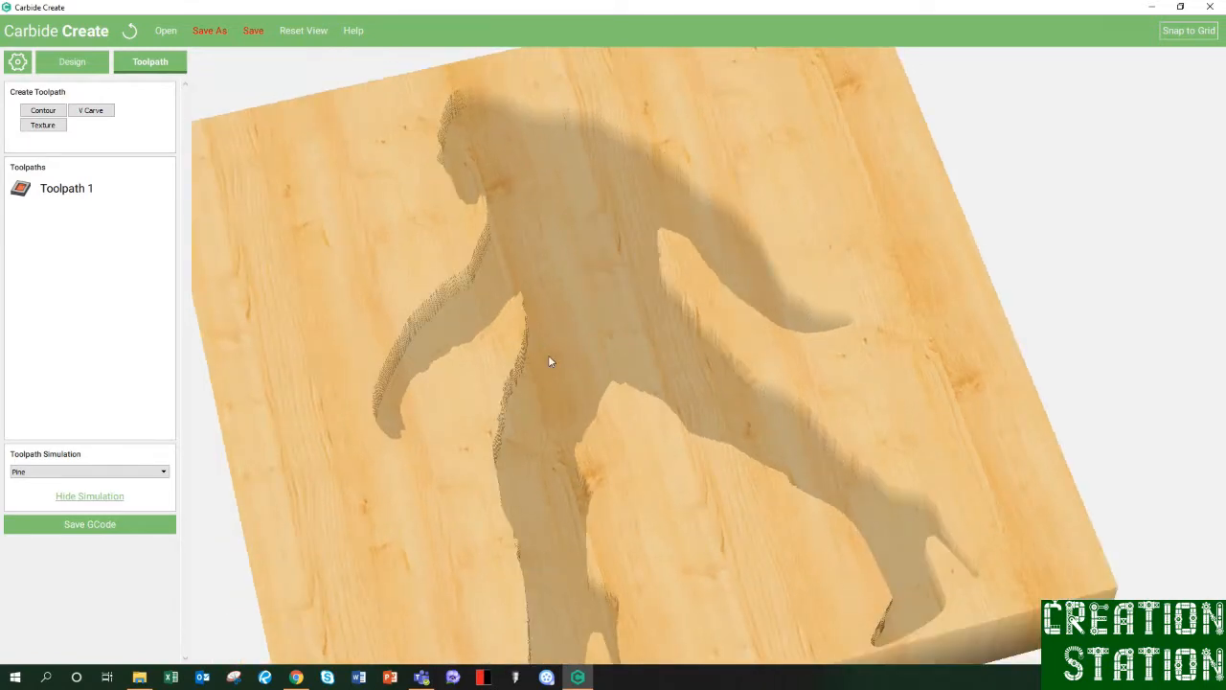
drag(549, 355, 487, 447)
scroll(517, 412, up, 5)
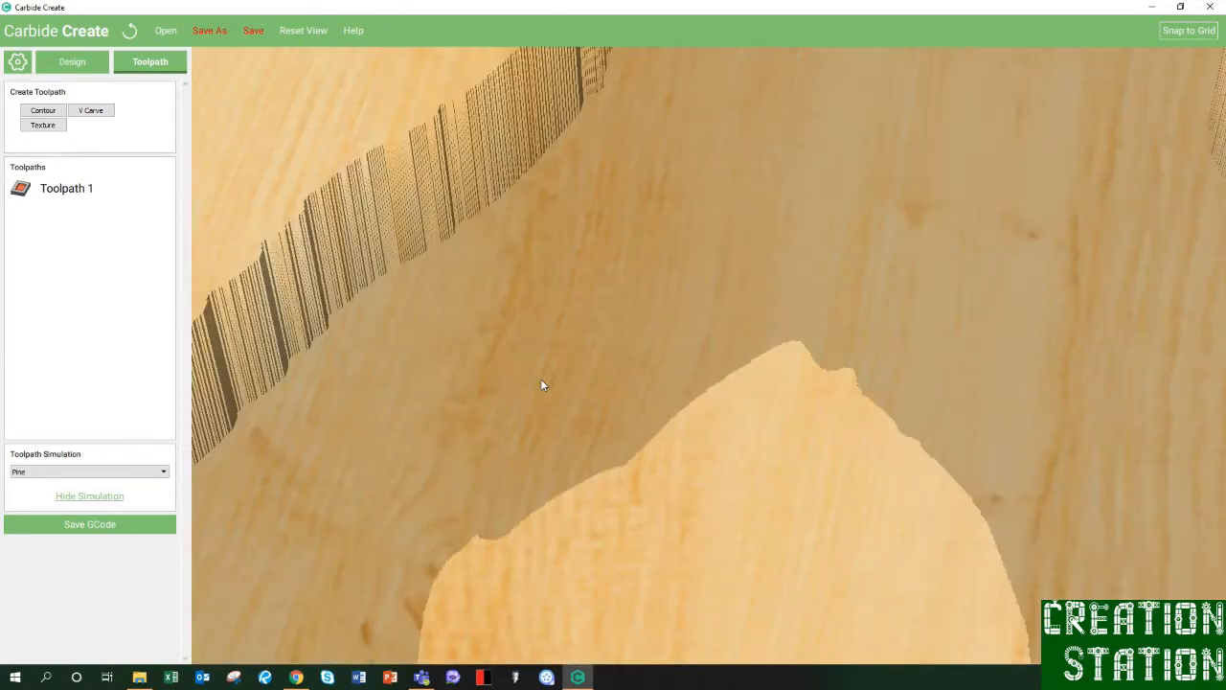
scroll(541, 385, down, 10)
drag(542, 388, 613, 415)
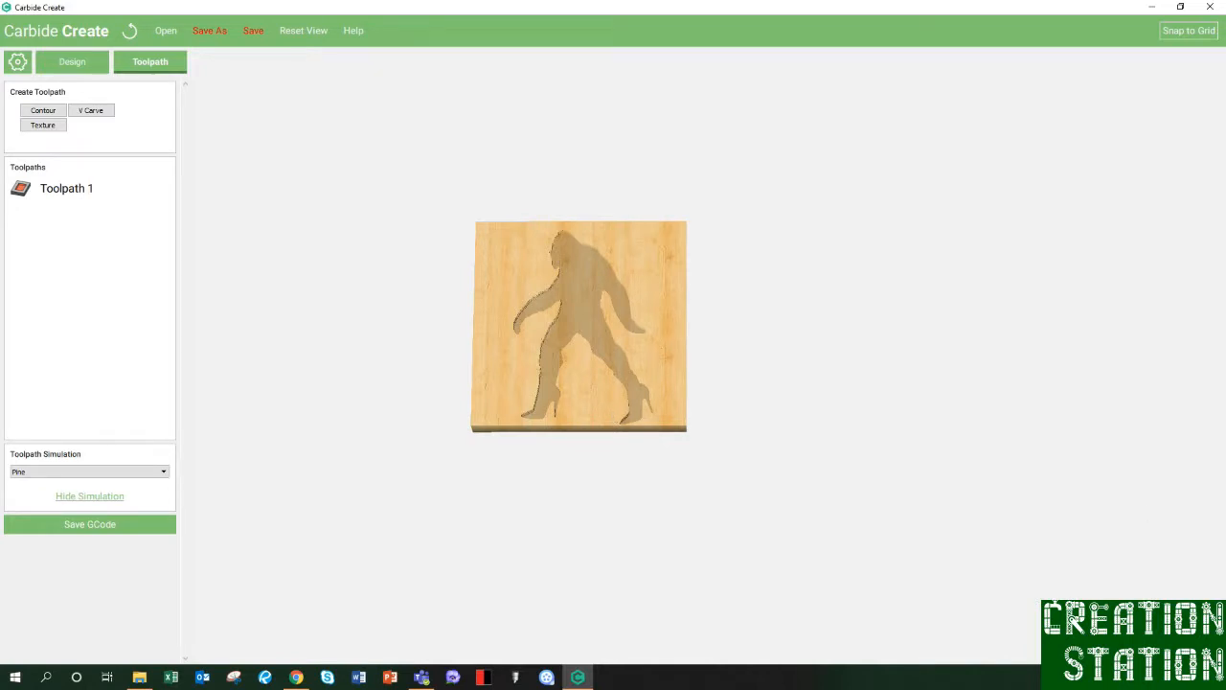
Minimise the open windows and launch VinylMaster from the desktop.
click(1152, 7)
click(1152, 10)
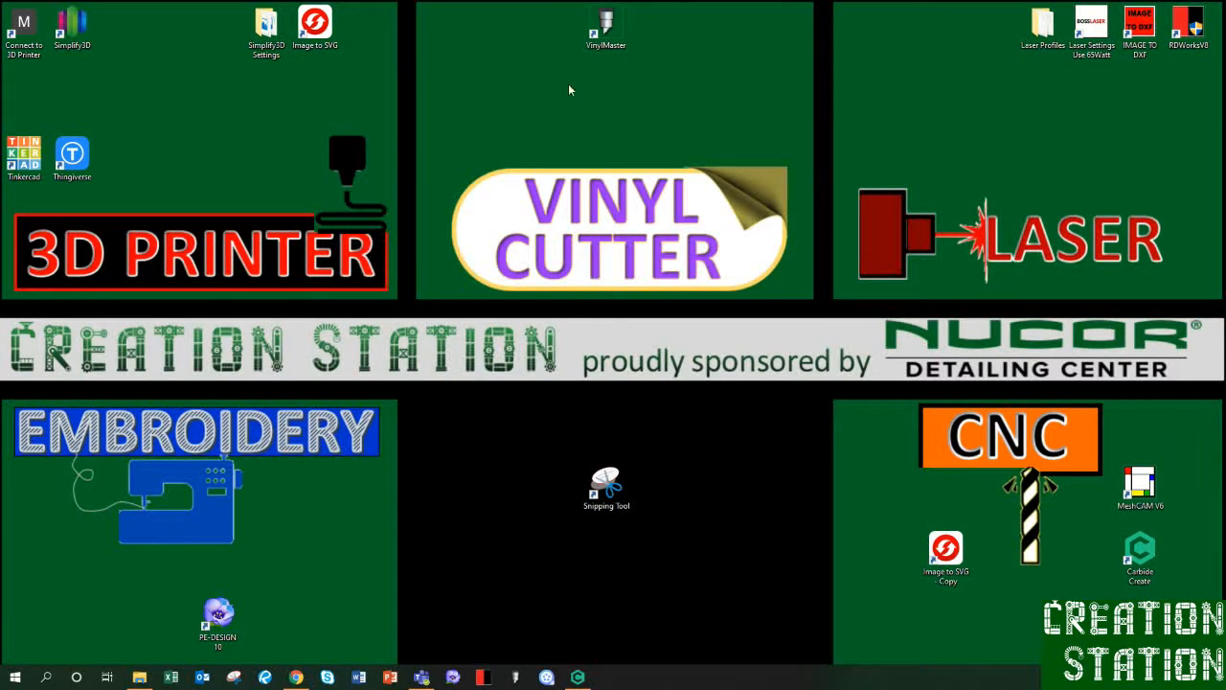
double_click(604, 21)
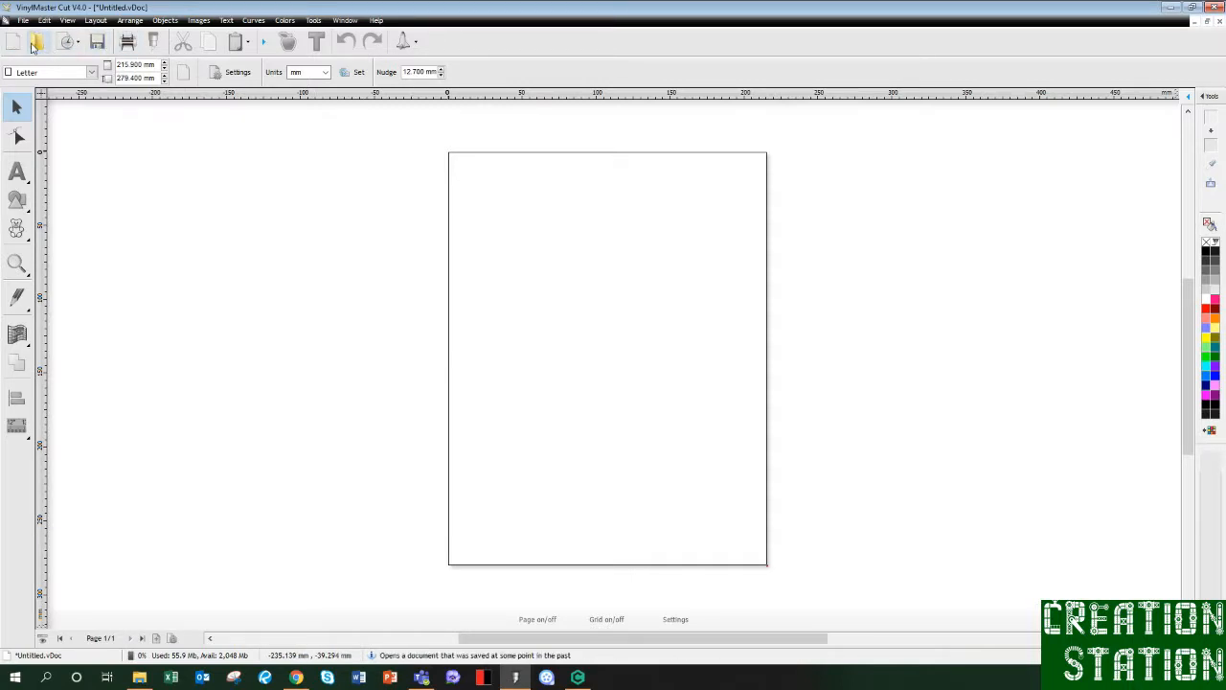
Import the sassy JPG image from Downloads and place it near the page's upper-left corner.
click(159, 21)
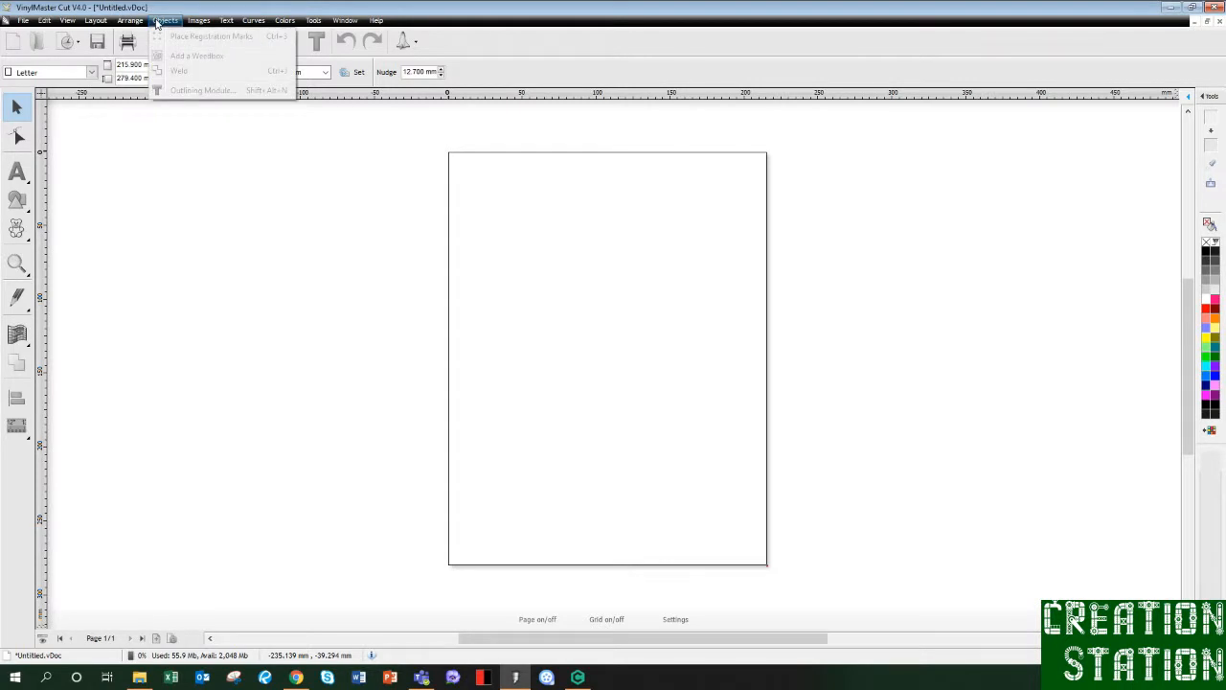
mouse_move(198, 20)
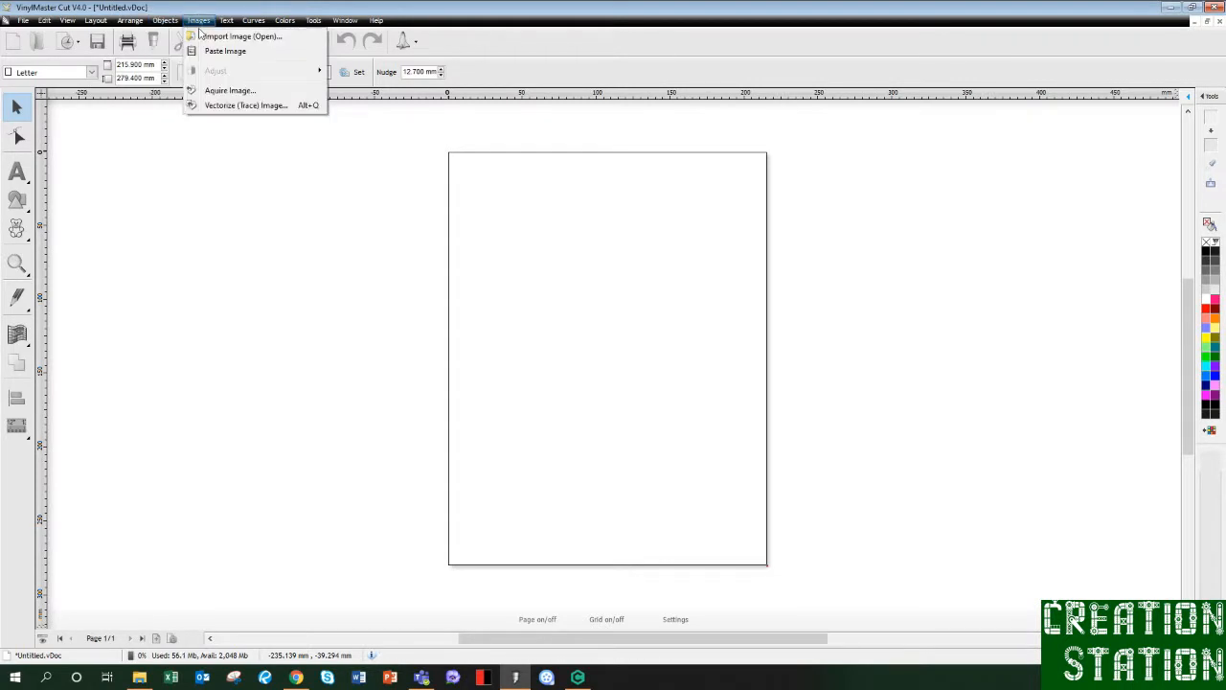
click(240, 37)
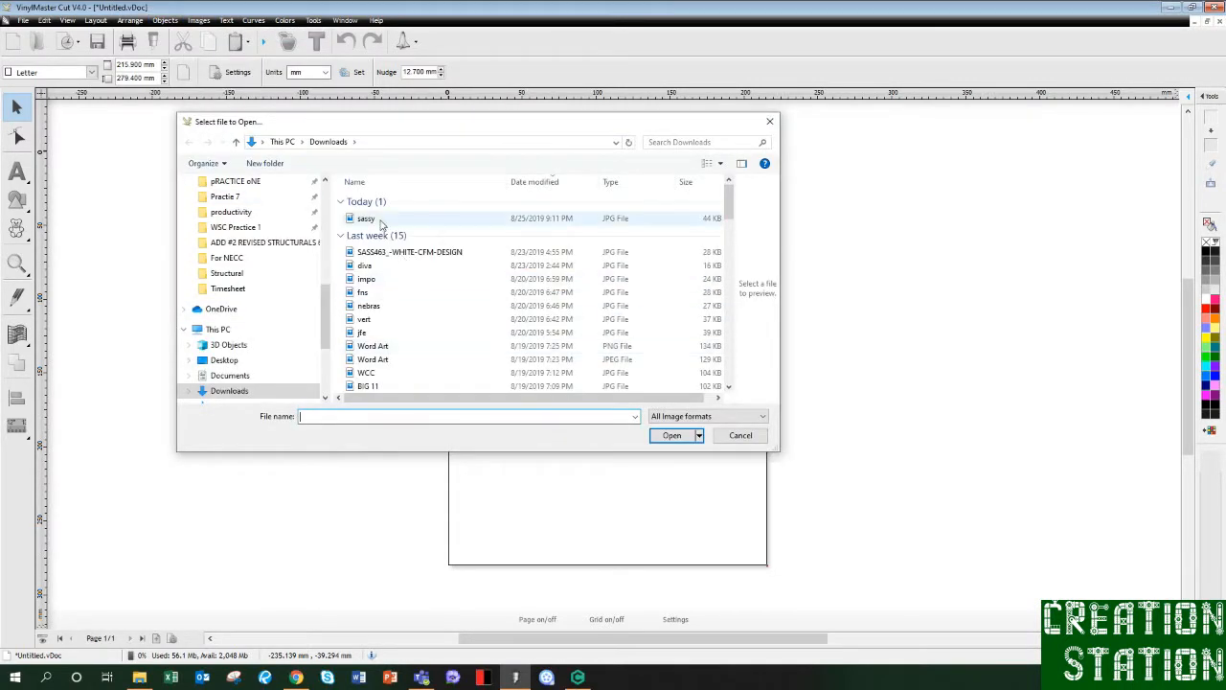
double_click(366, 219)
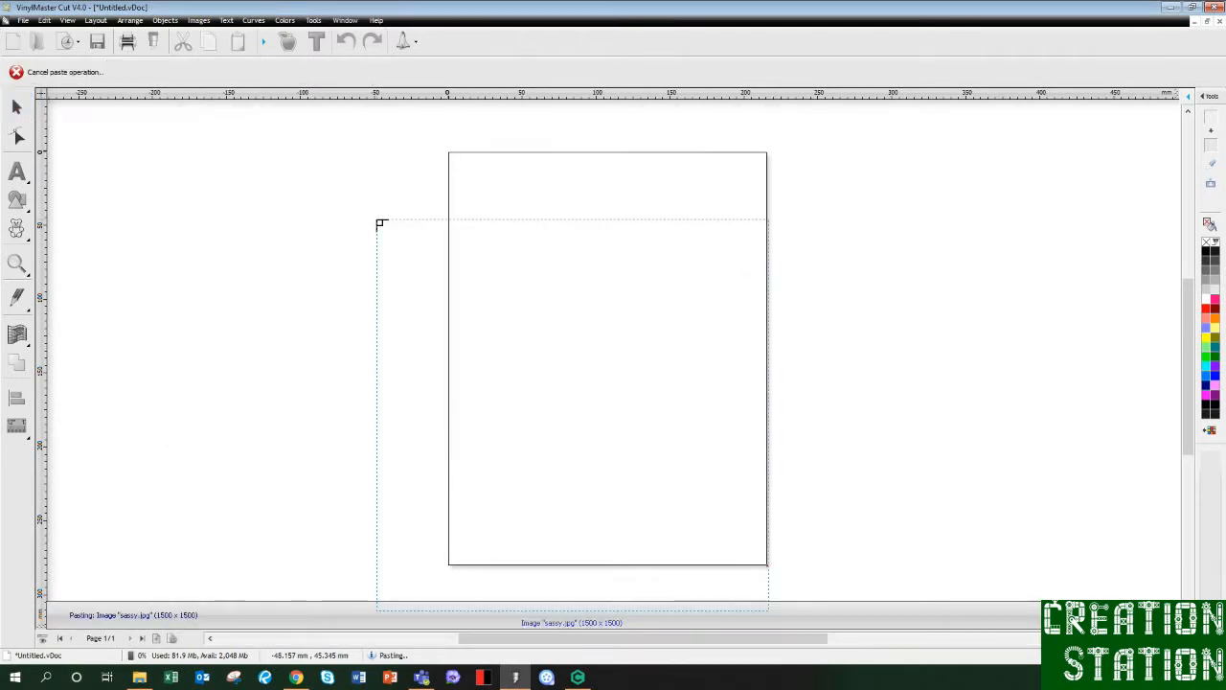
click(360, 152)
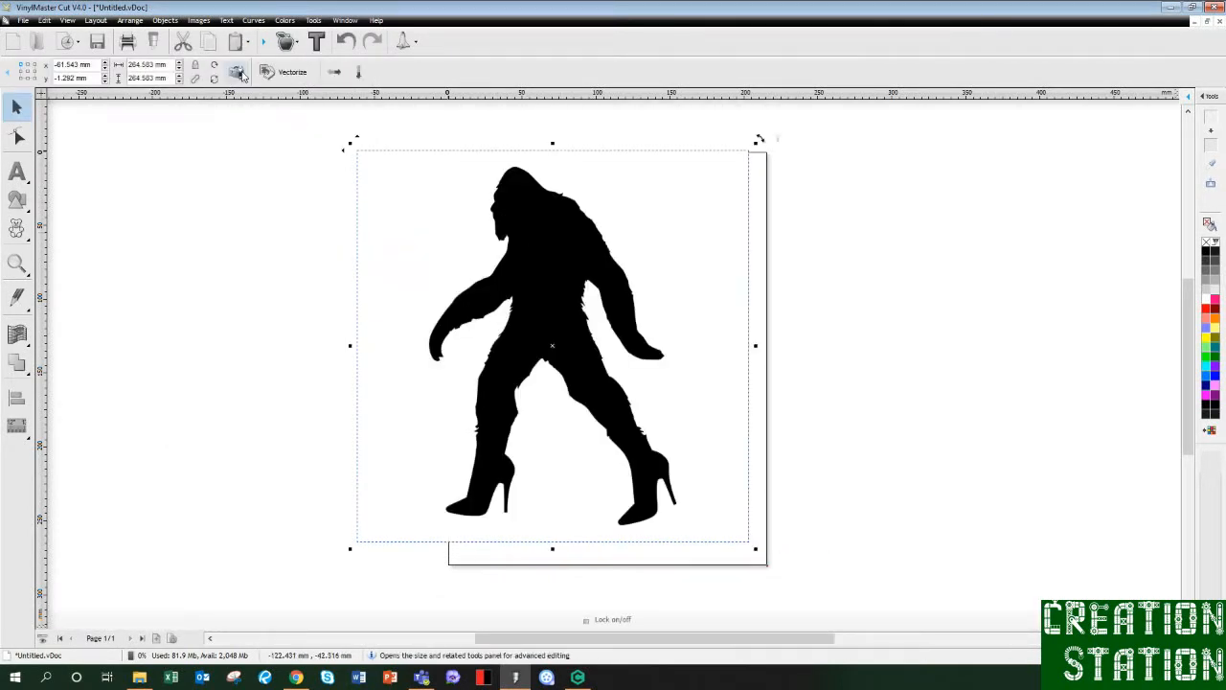
Vectorize the placed sasquatch image, tracing it with the Default trace mode and two colors.
click(283, 77)
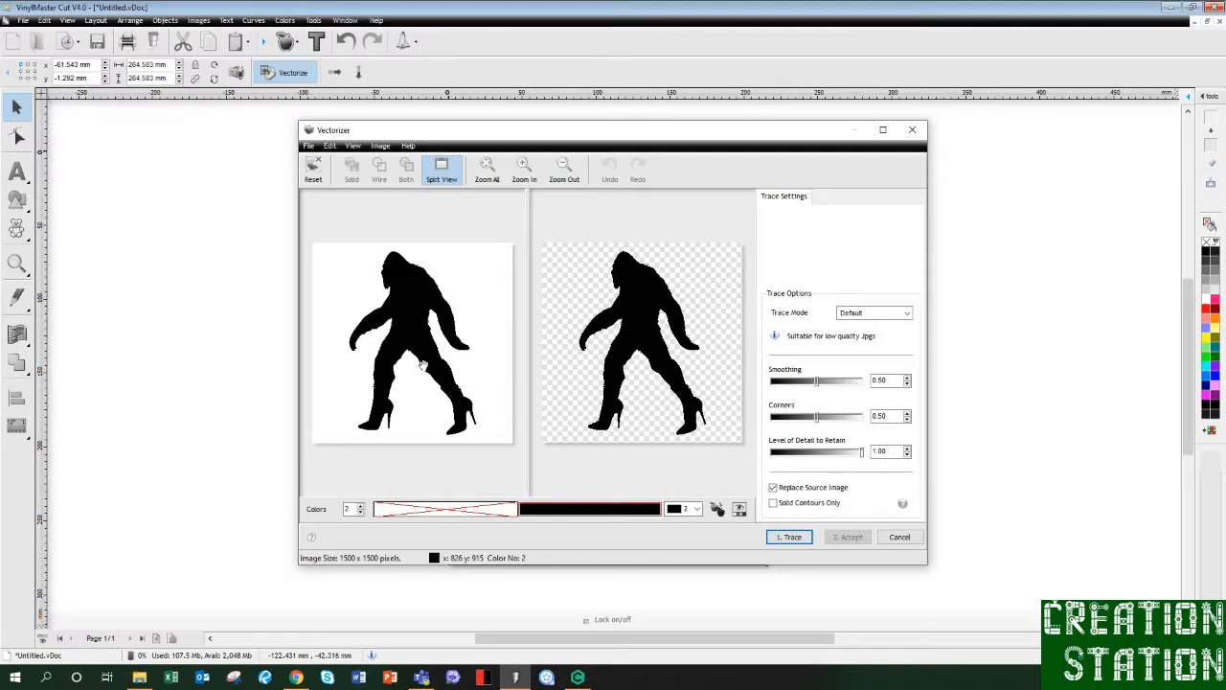
click(789, 536)
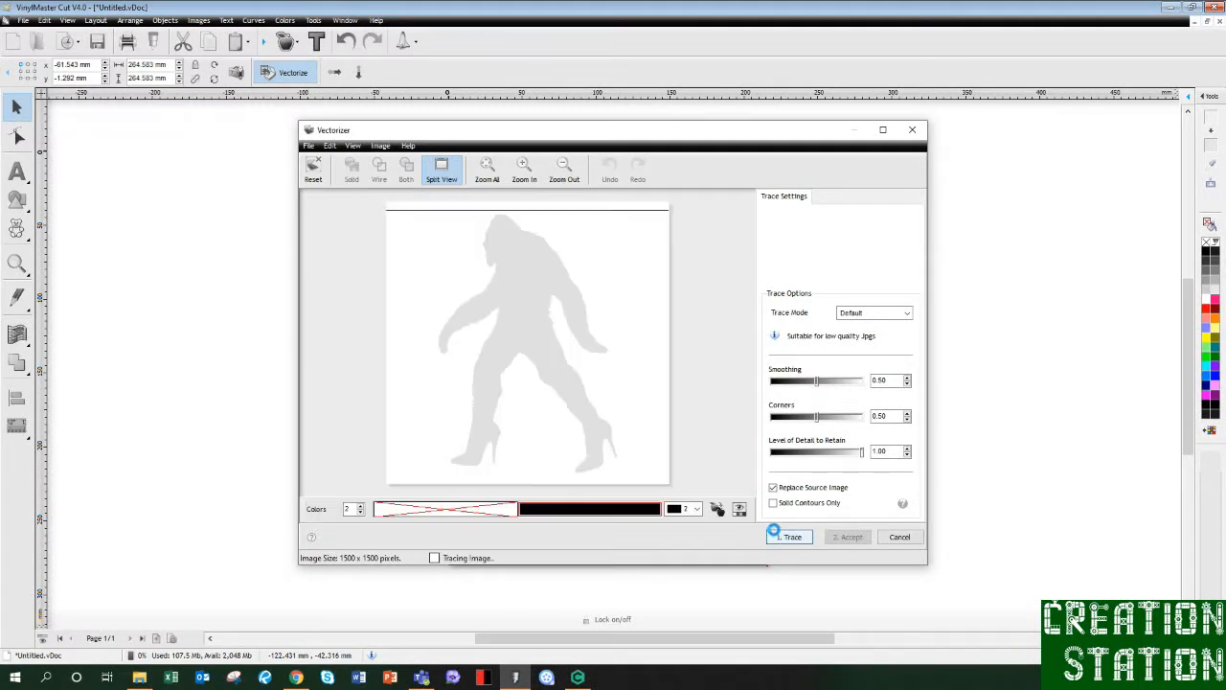